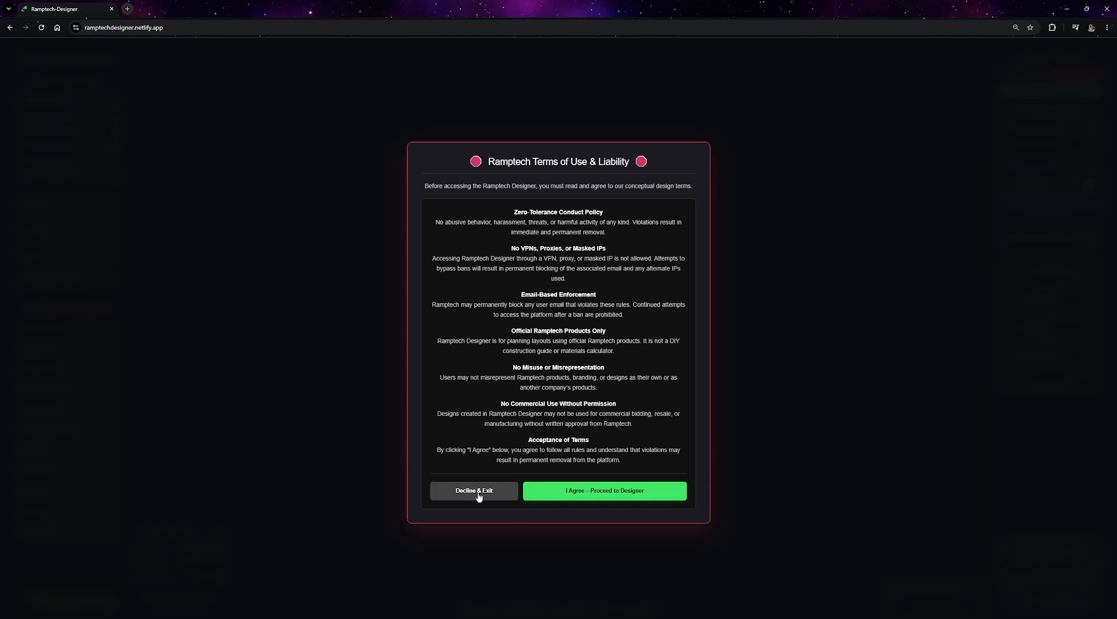
Accept the terms of use and step through the five-part introductory tour to start designing.
{"action": "left_click", "coordinate": [598, 494]}
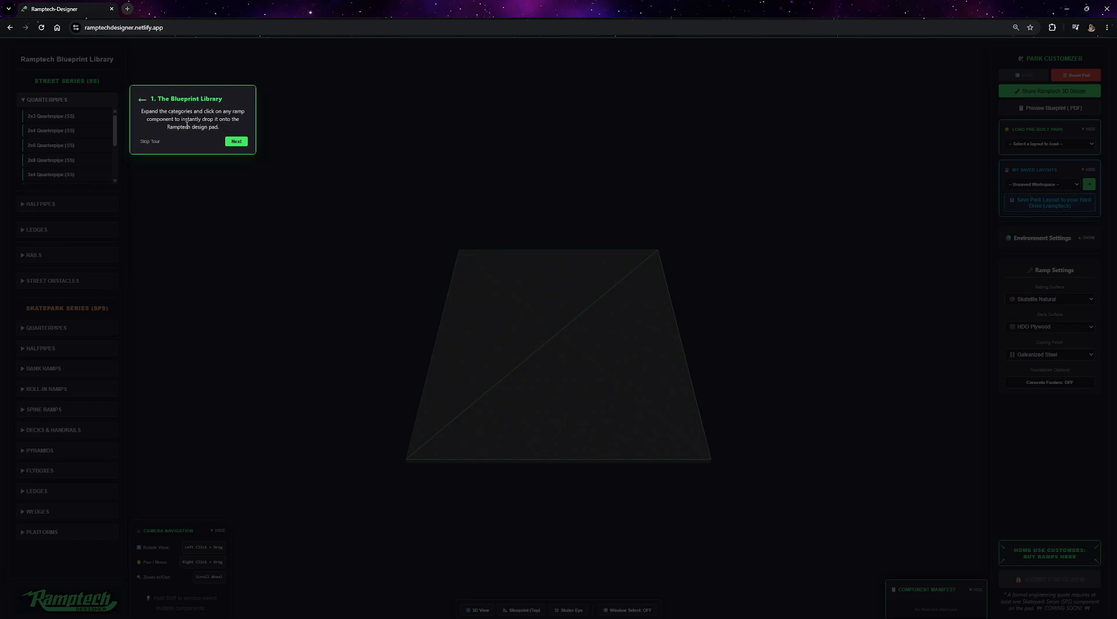
{"action": "left_click", "coordinate": [236, 142]}
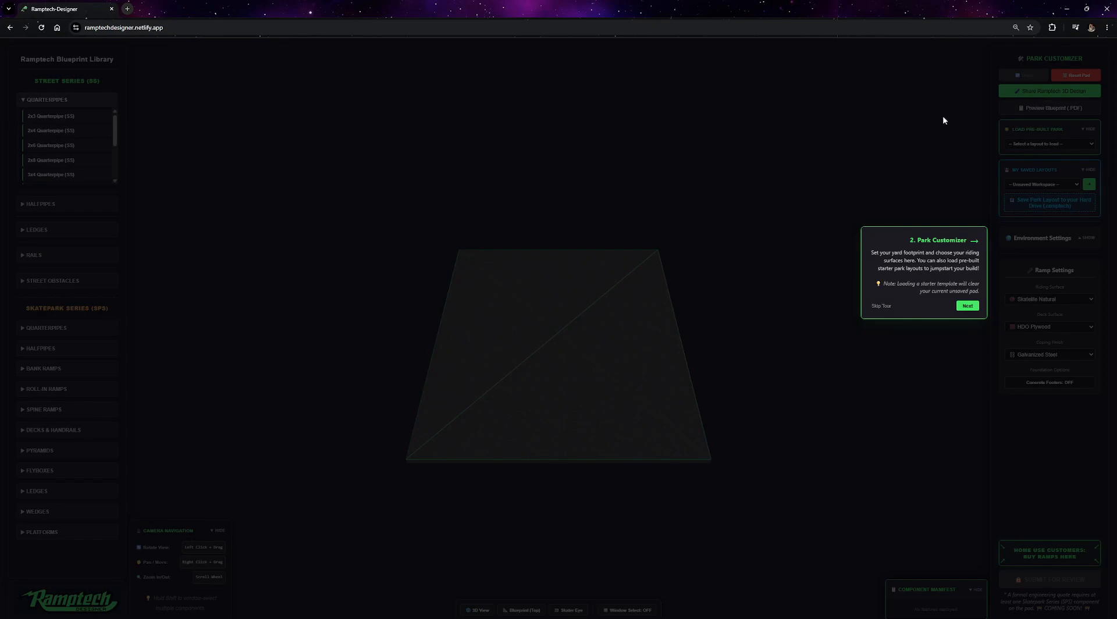
{"action": "left_click", "coordinate": [968, 306]}
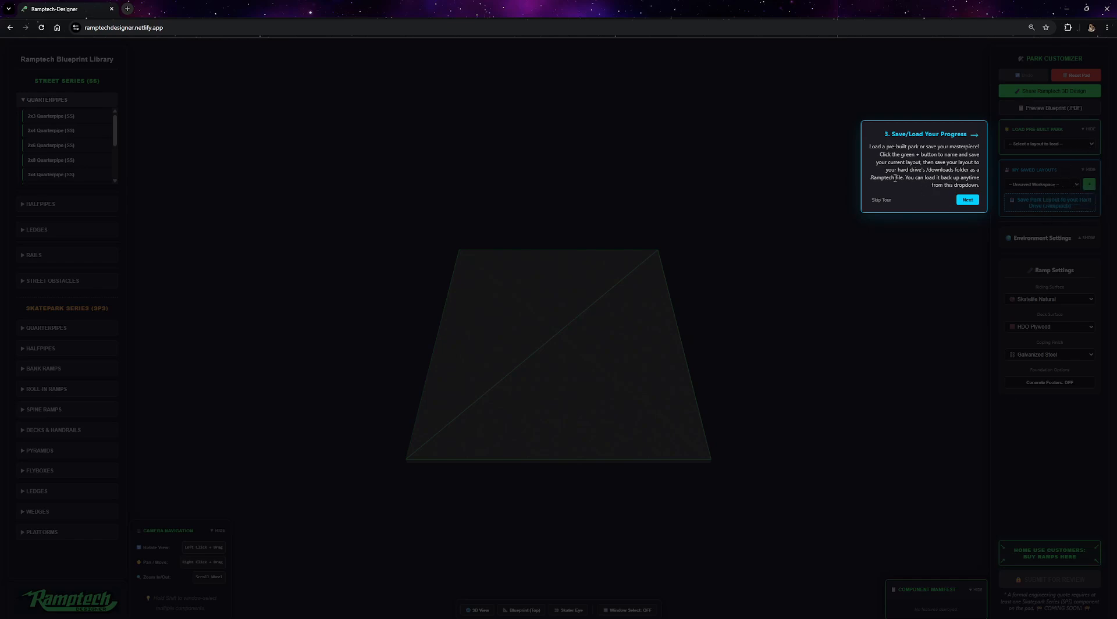
{"action": "left_click_drag", "start_coordinate": [873, 178], "coordinate": [895, 178]}
{"action": "left_click", "coordinate": [967, 199]}
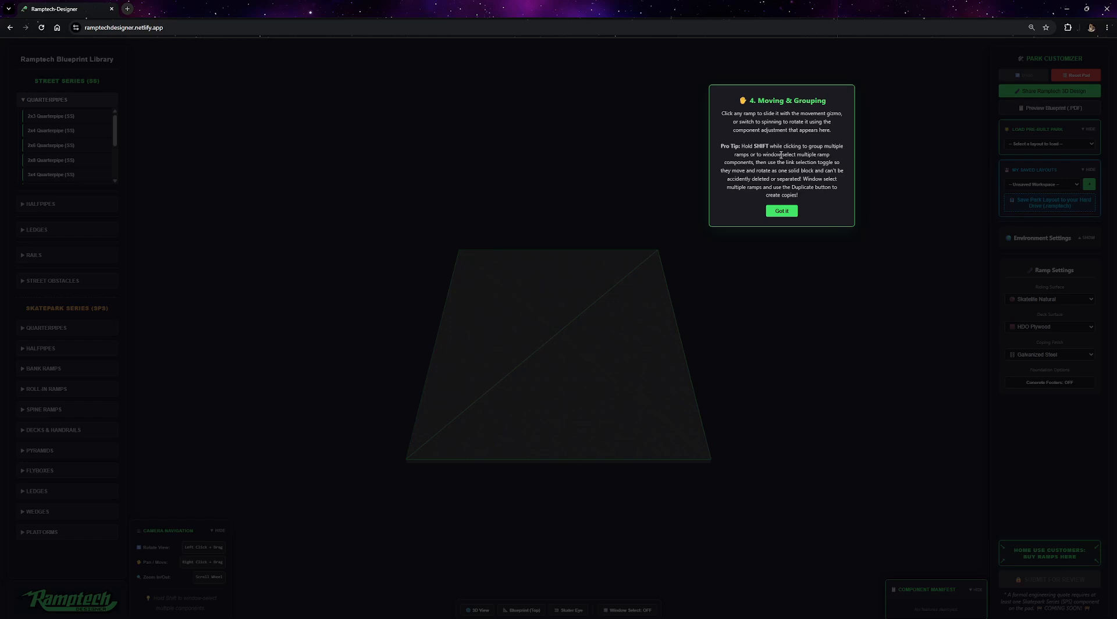
{"action": "key", "text": "ctrl"}
{"action": "key", "text": "ctrl"}
{"action": "left_click", "coordinate": [781, 210]}
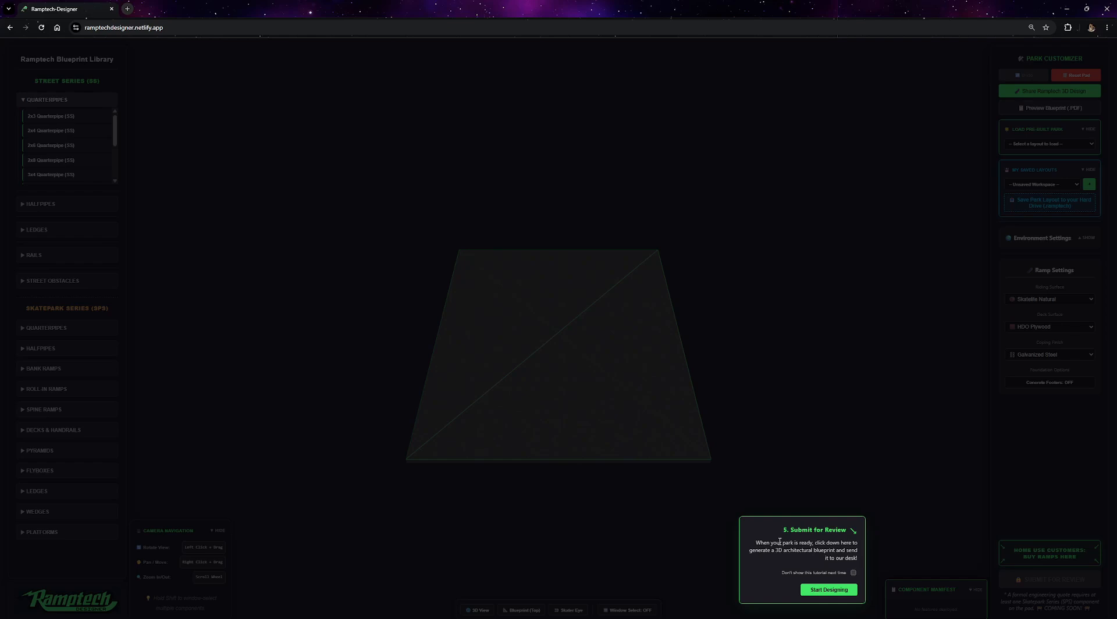
{"action": "left_click", "coordinate": [828, 589]}
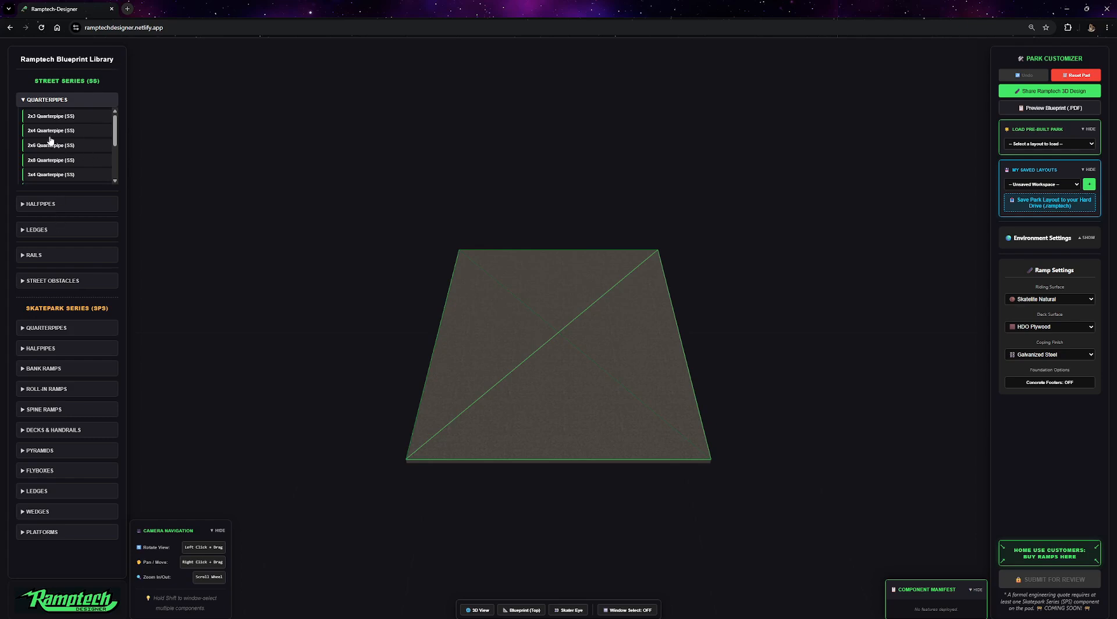
Open the street series halfpipes and add a 2x8 Halfpipe (SS) to the pad.
{"action": "scroll", "coordinate": [69, 145], "scroll_direction": "down", "scroll_amount": 3}
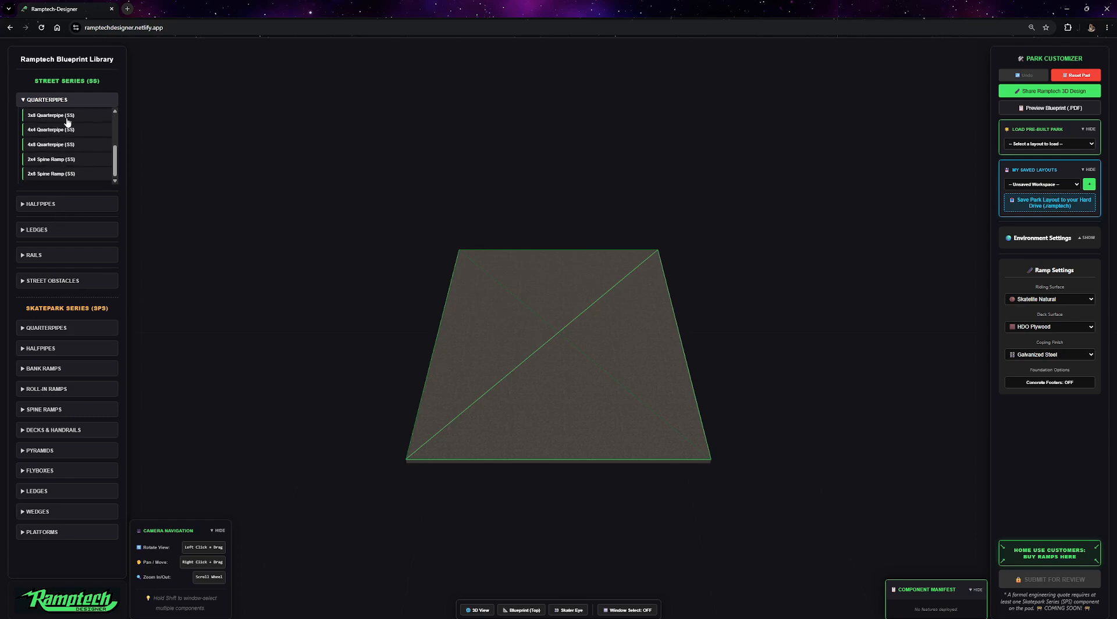
{"action": "left_click", "coordinate": [28, 204]}
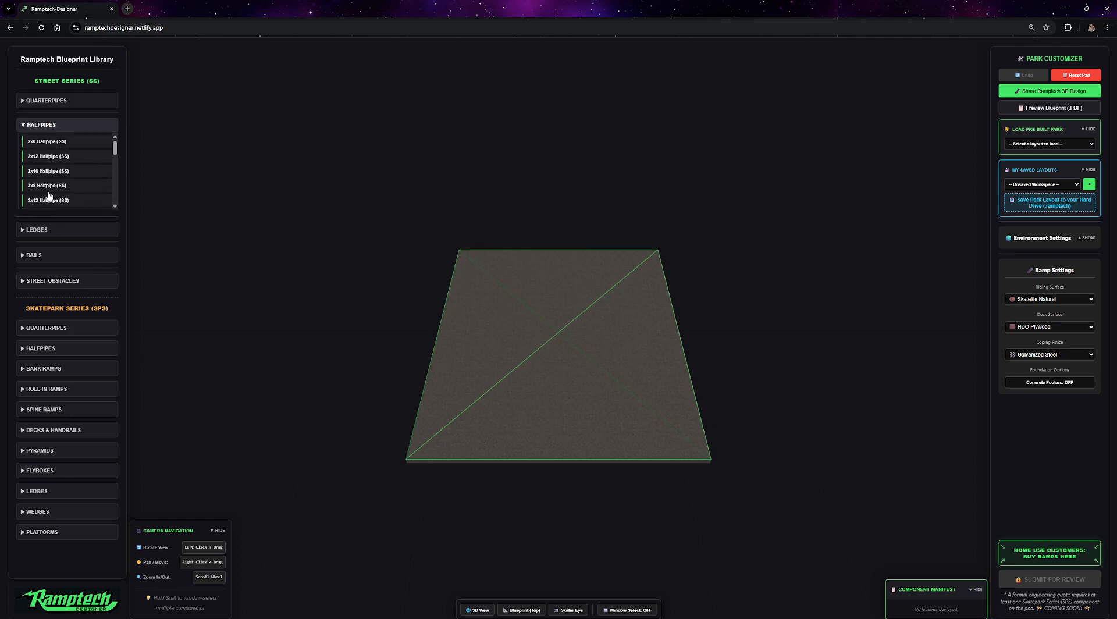
{"action": "left_click", "coordinate": [24, 230]}
{"action": "left_click", "coordinate": [21, 127]}
{"action": "left_click", "coordinate": [51, 145]}
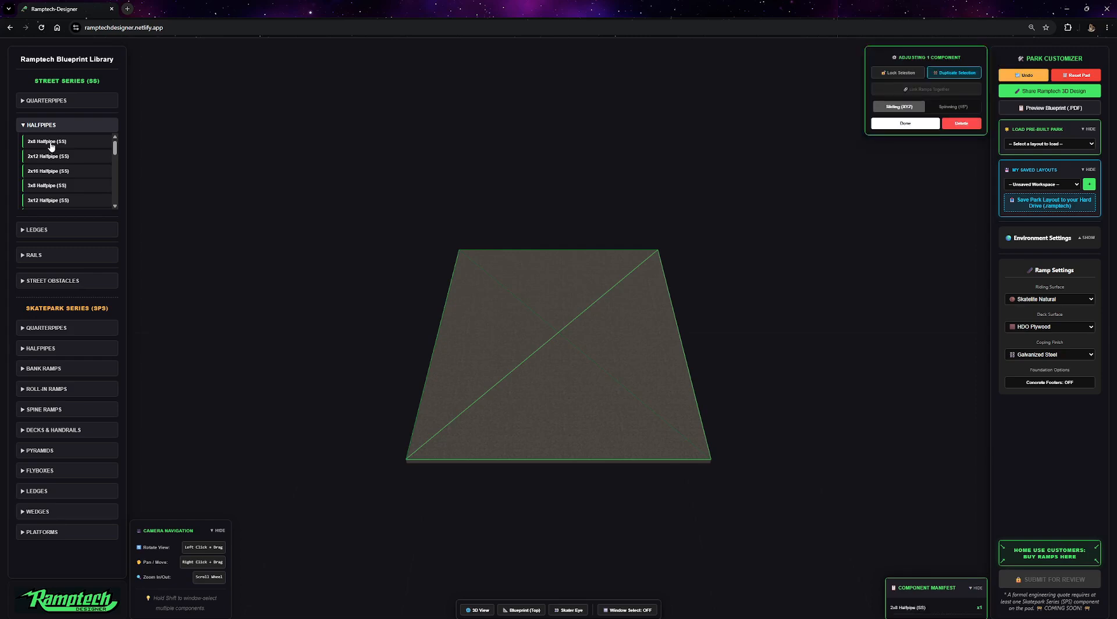
Orbit and zoom the 3D view to inspect the placed halfpipe from several angles.
{"action": "left_click_drag", "start_coordinate": [631, 299], "coordinate": [472, 303]}
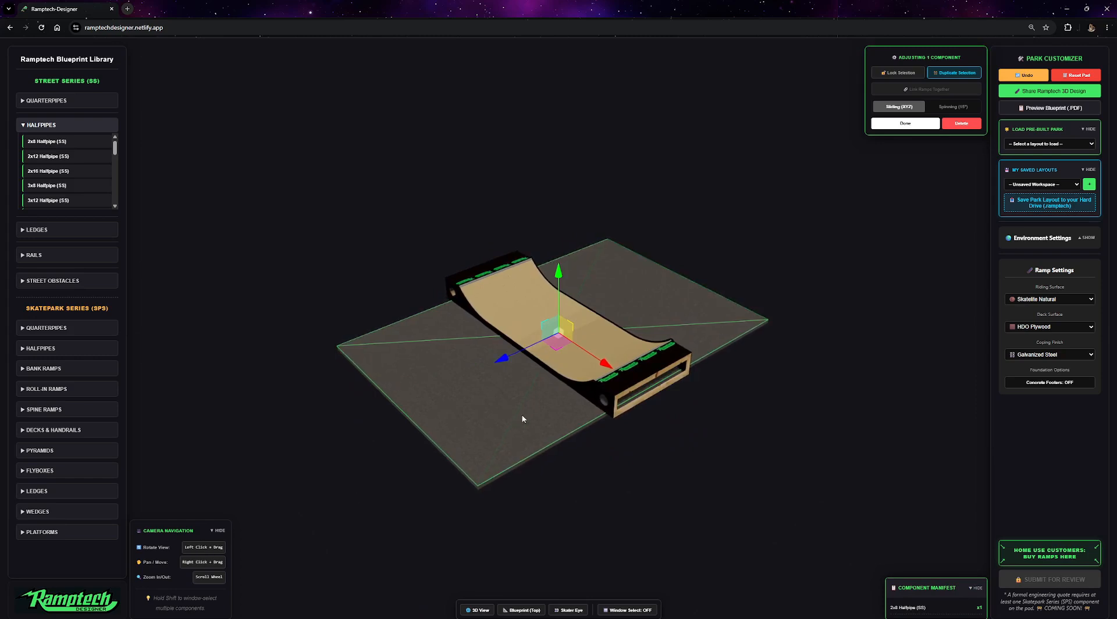
{"action": "left_click_drag", "start_coordinate": [474, 364], "coordinate": [560, 355]}
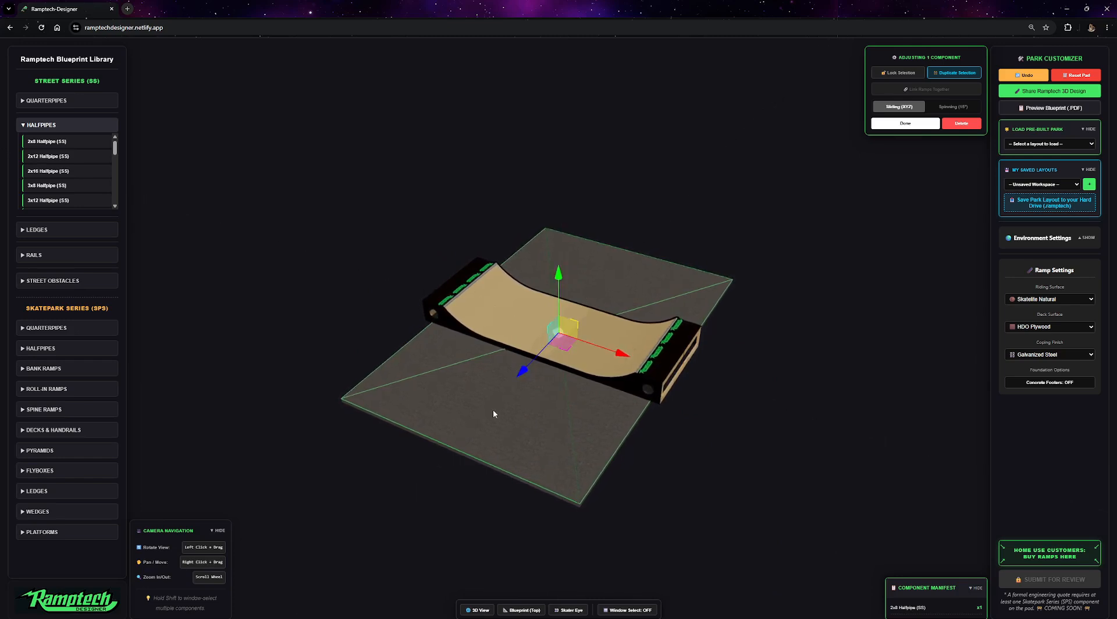
{"action": "right_click_drag", "start_coordinate": [434, 380], "coordinate": [316, 207]}
{"action": "scroll", "coordinate": [455, 371], "scroll_direction": "up", "scroll_amount": 5}
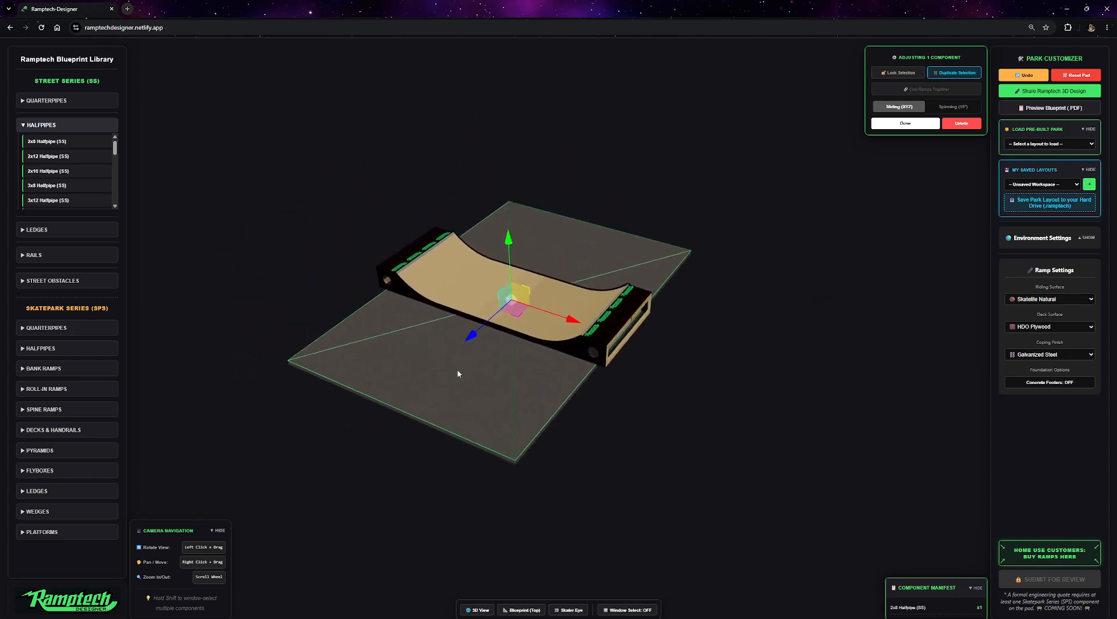
{"action": "scroll", "coordinate": [563, 326], "scroll_direction": "down", "scroll_amount": 4}
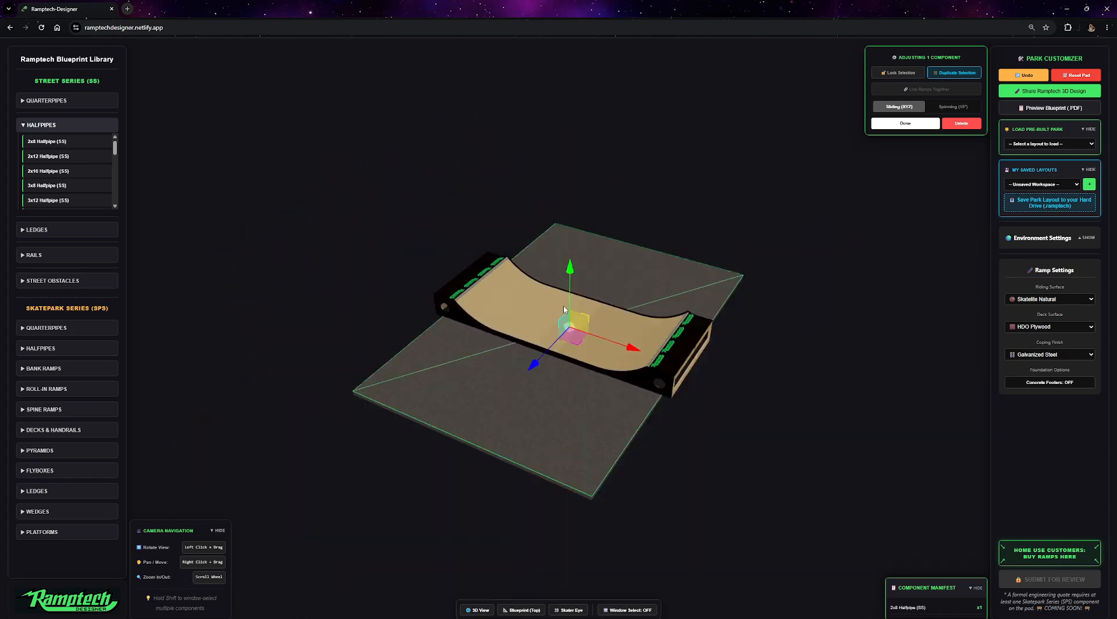
{"action": "scroll", "coordinate": [588, 312], "scroll_direction": "up", "scroll_amount": 7}
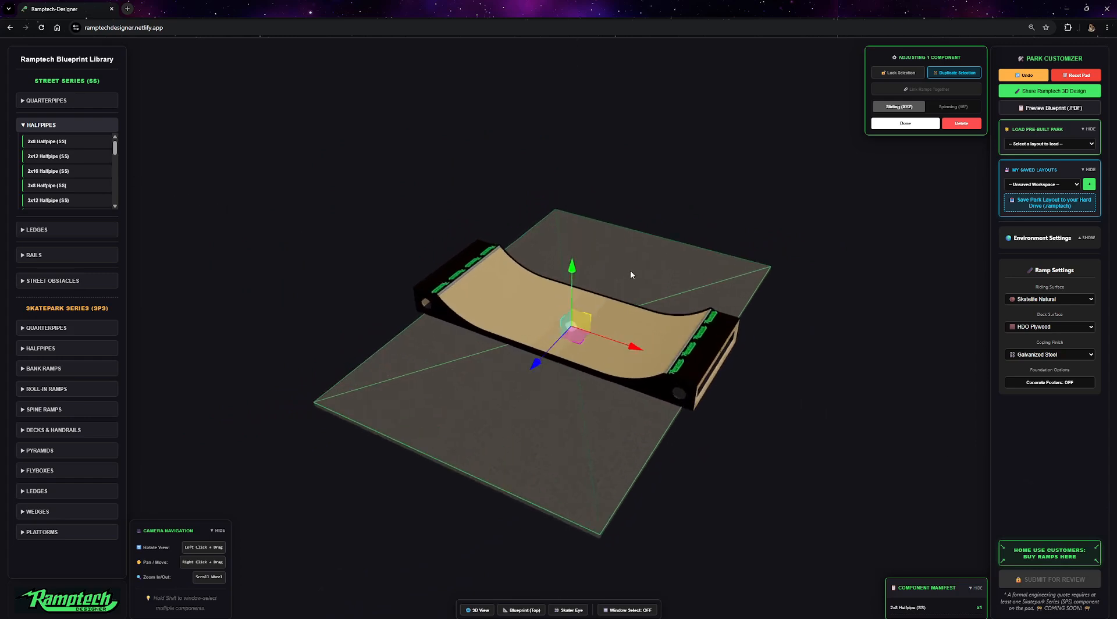
{"action": "left_click_drag", "start_coordinate": [686, 246], "coordinate": [670, 239]}
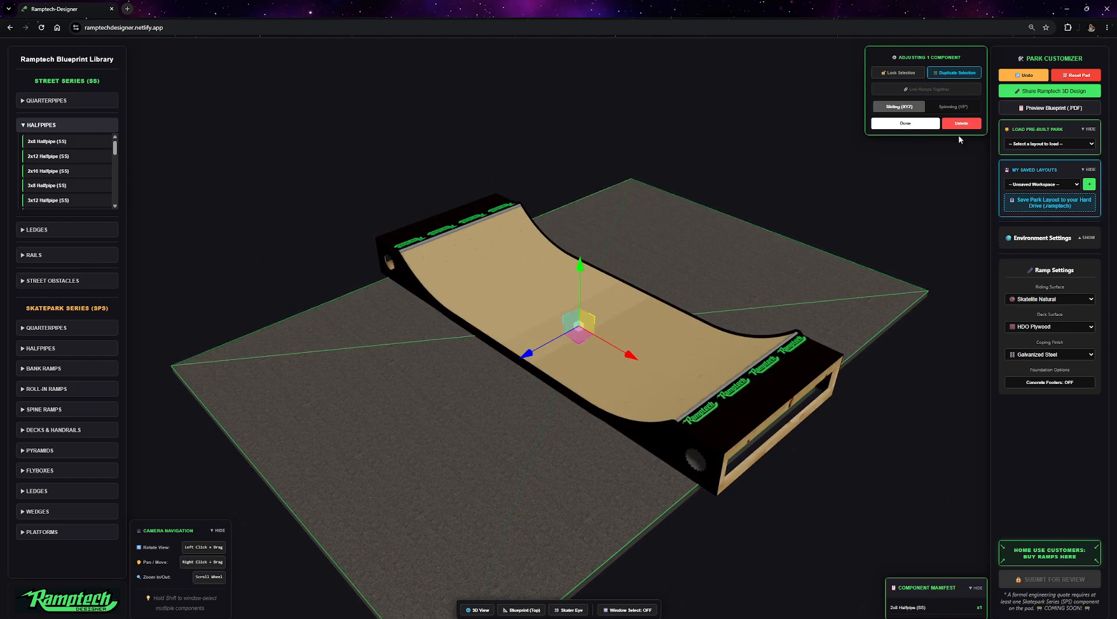
{"action": "key", "text": "ctrl"}
{"action": "key", "text": "ctrl"}
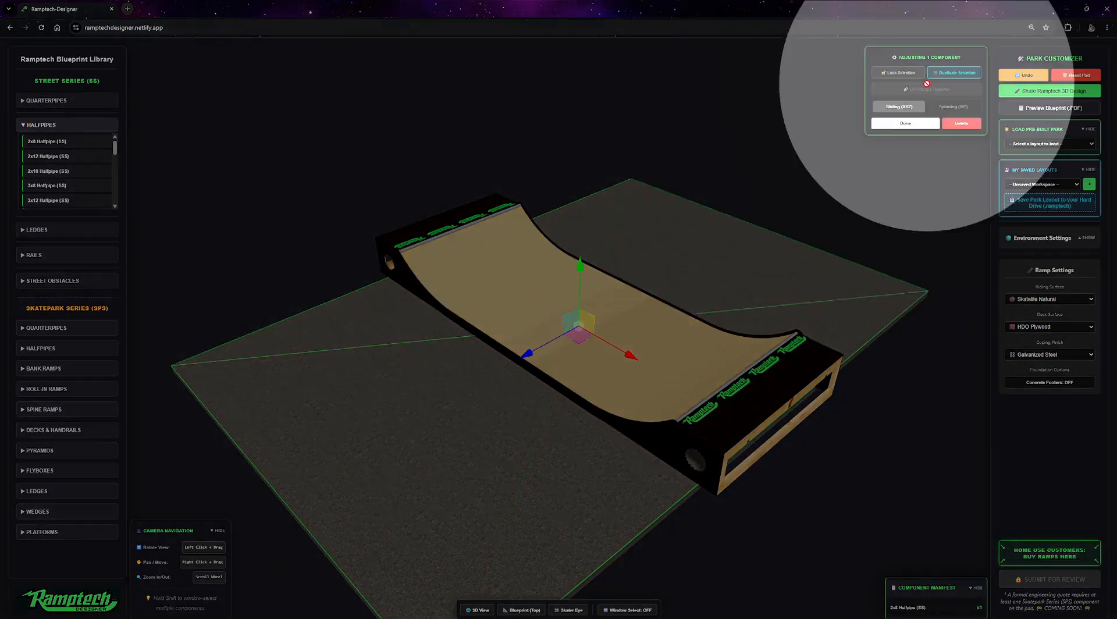
{"action": "left_click_drag", "start_coordinate": [714, 229], "coordinate": [700, 230]}
{"action": "scroll", "coordinate": [700, 230], "scroll_direction": "down", "scroll_amount": 5}
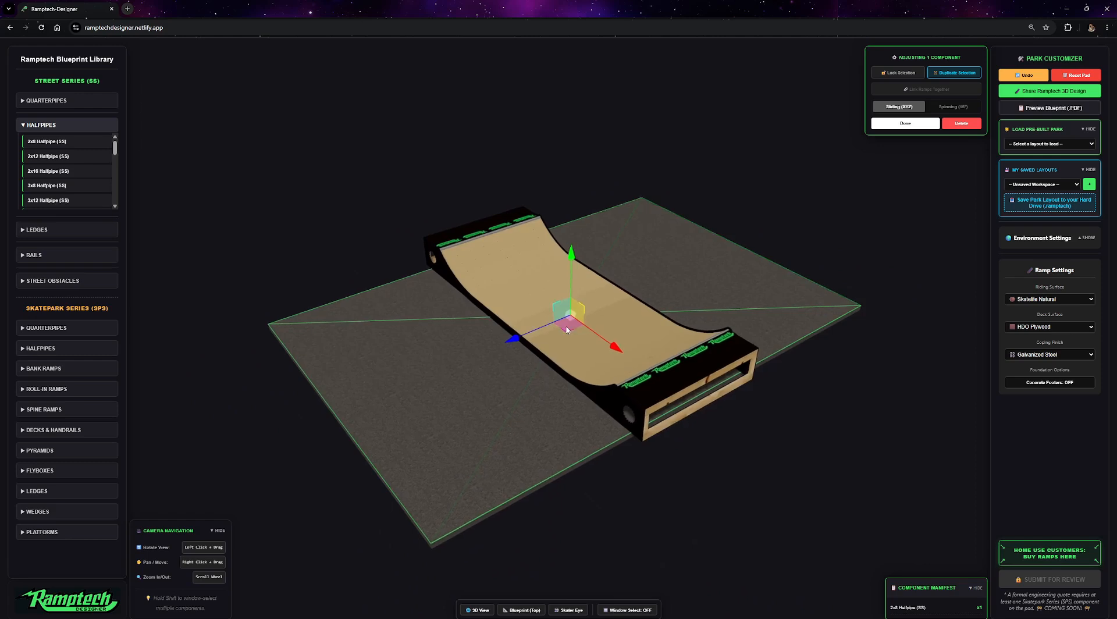
Slide the halfpipe toward the pad's left side.
{"action": "left_click_drag", "start_coordinate": [519, 344], "coordinate": [428, 310]}
{"action": "left_click_drag", "start_coordinate": [593, 352], "coordinate": [524, 360]}
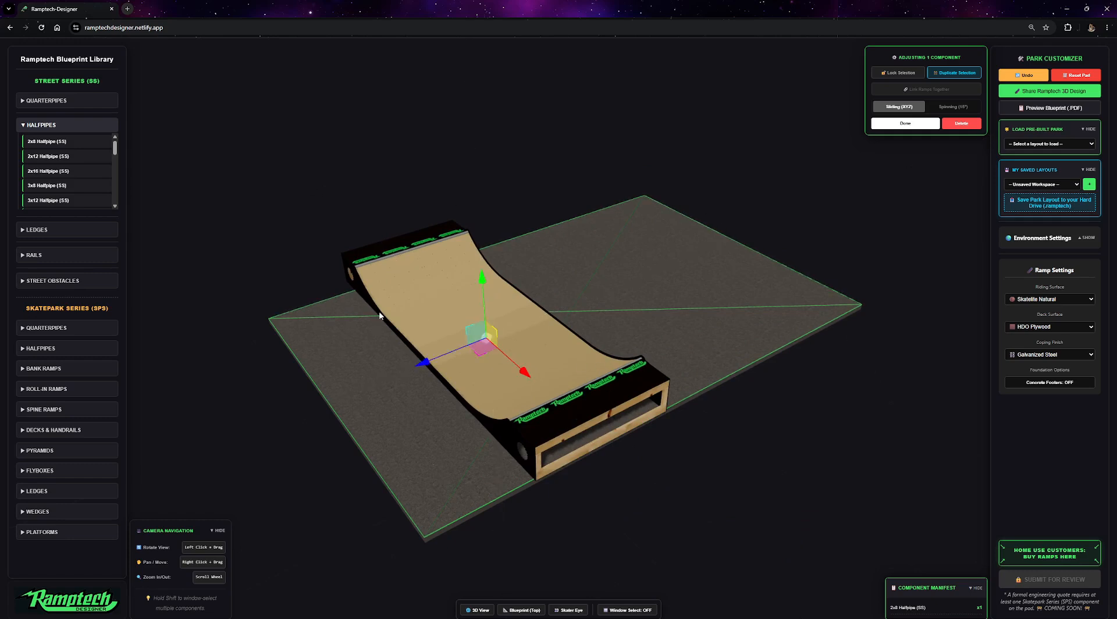
{"action": "left_click_drag", "start_coordinate": [482, 329], "coordinate": [518, 457]}
{"action": "left_click_drag", "start_coordinate": [742, 13], "coordinate": [907, 113]}
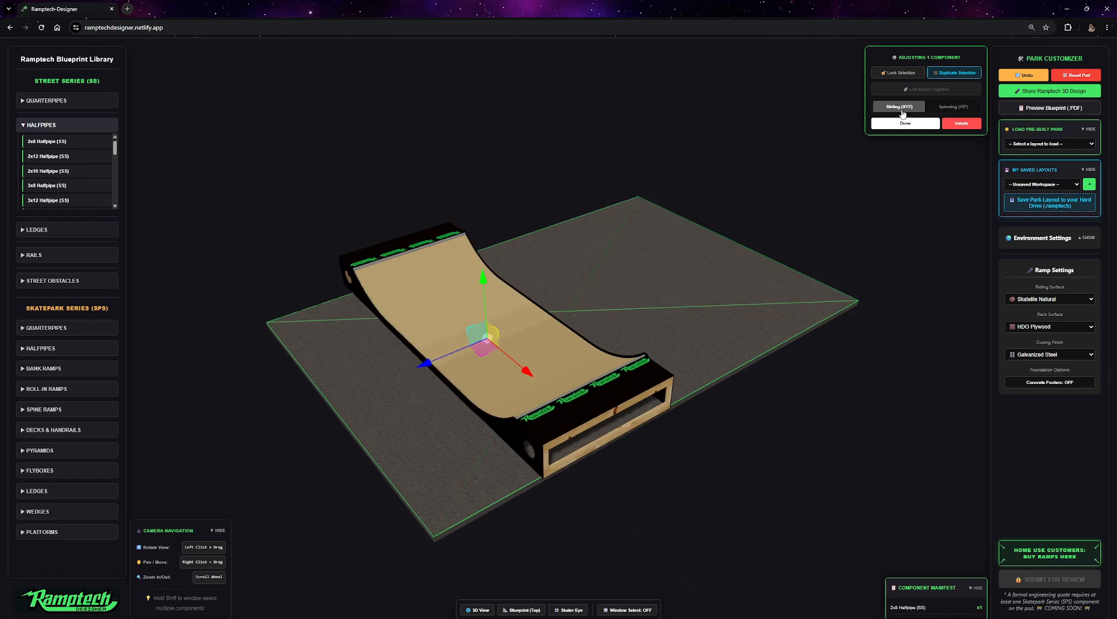
Switch to spinning mode and rotate the halfpipe to face the opposite direction.
{"action": "left_click", "coordinate": [903, 107]}
{"action": "left_click", "coordinate": [952, 107]}
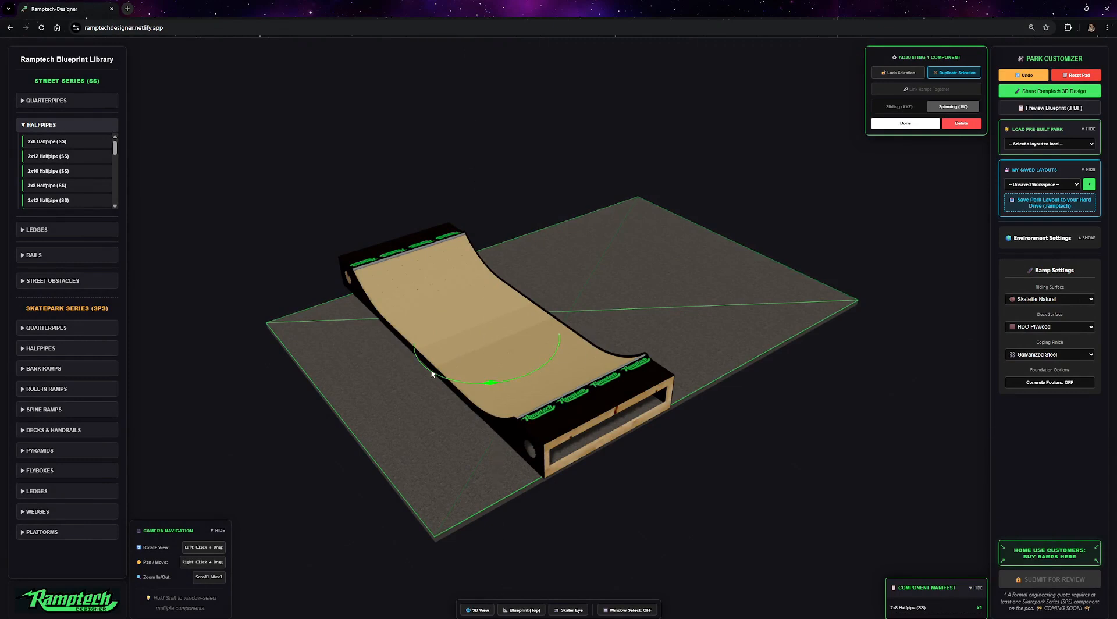
{"action": "left_click_drag", "start_coordinate": [492, 384], "coordinate": [650, 271]}
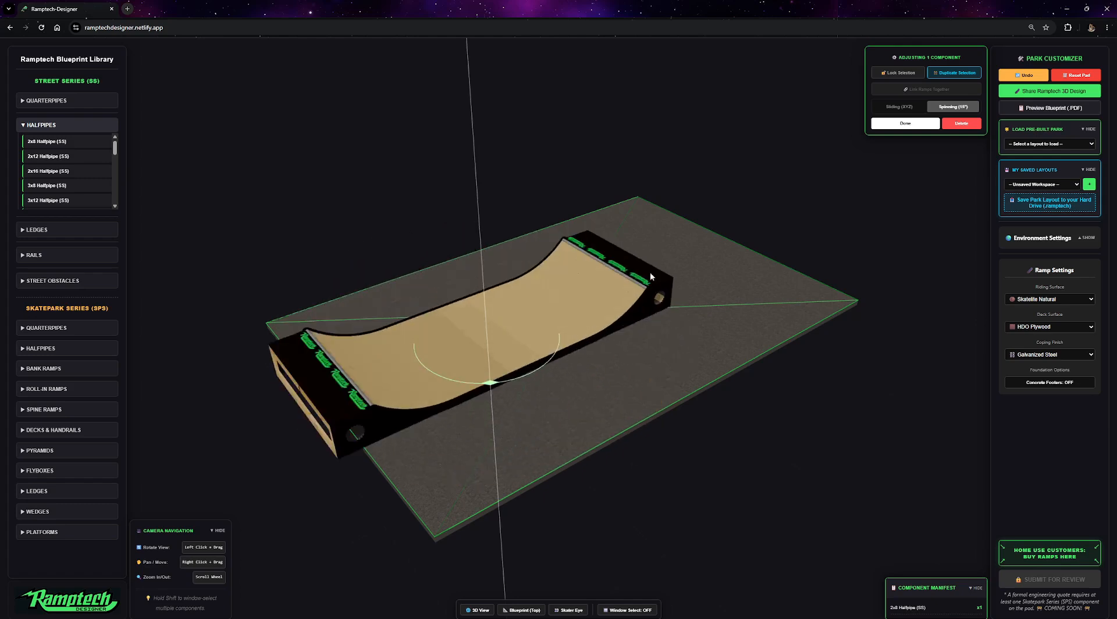
Return to sliding mode and move the halfpipe toward the back of the pad.
{"action": "left_click", "coordinate": [899, 106]}
{"action": "left_click_drag", "start_coordinate": [489, 375], "coordinate": [505, 281]}
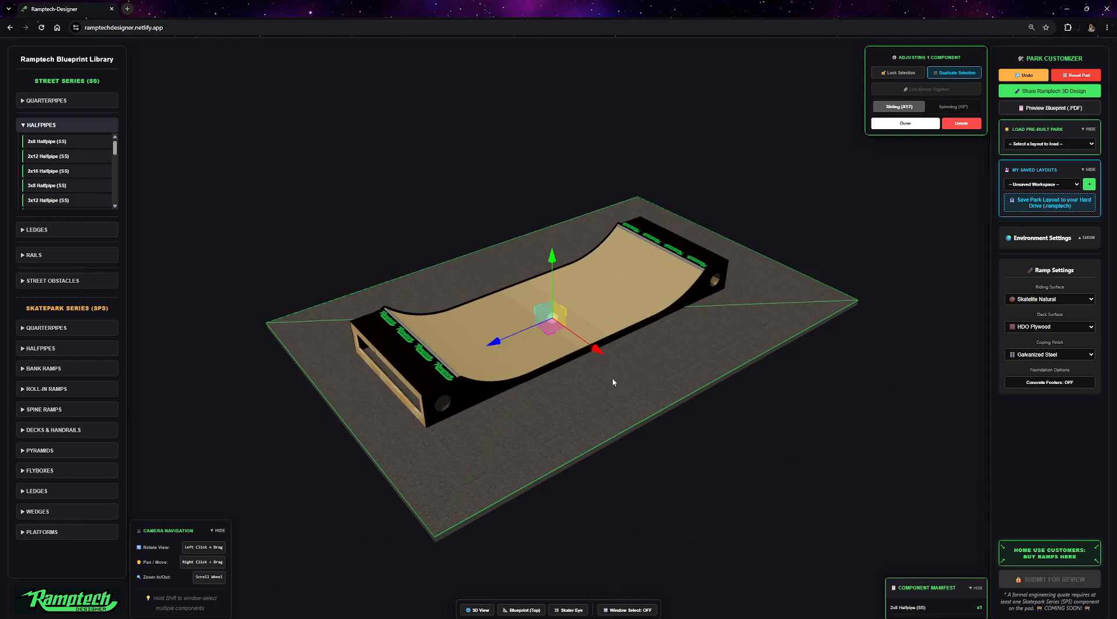
{"action": "left_click_drag", "start_coordinate": [609, 392], "coordinate": [620, 409]}
{"action": "left_click_drag", "start_coordinate": [551, 309], "coordinate": [506, 282]}
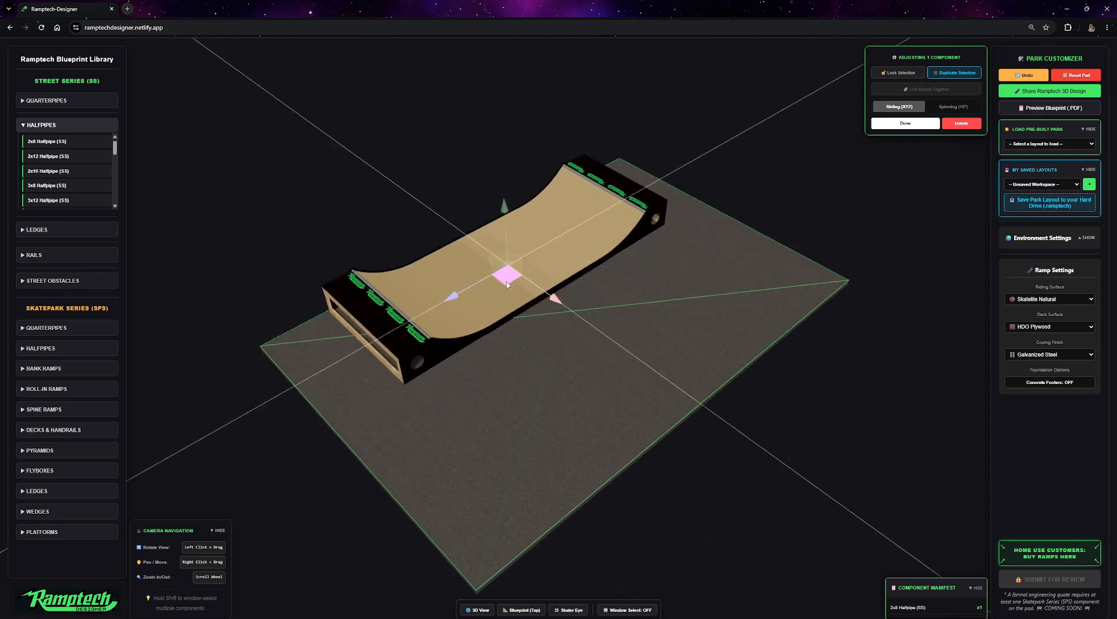
Add a 2x4 Quarterpipe (SS) from the street series and slide it to the right of the halfpipe.
{"action": "left_click", "coordinate": [50, 101]}
{"action": "left_click", "coordinate": [49, 131]}
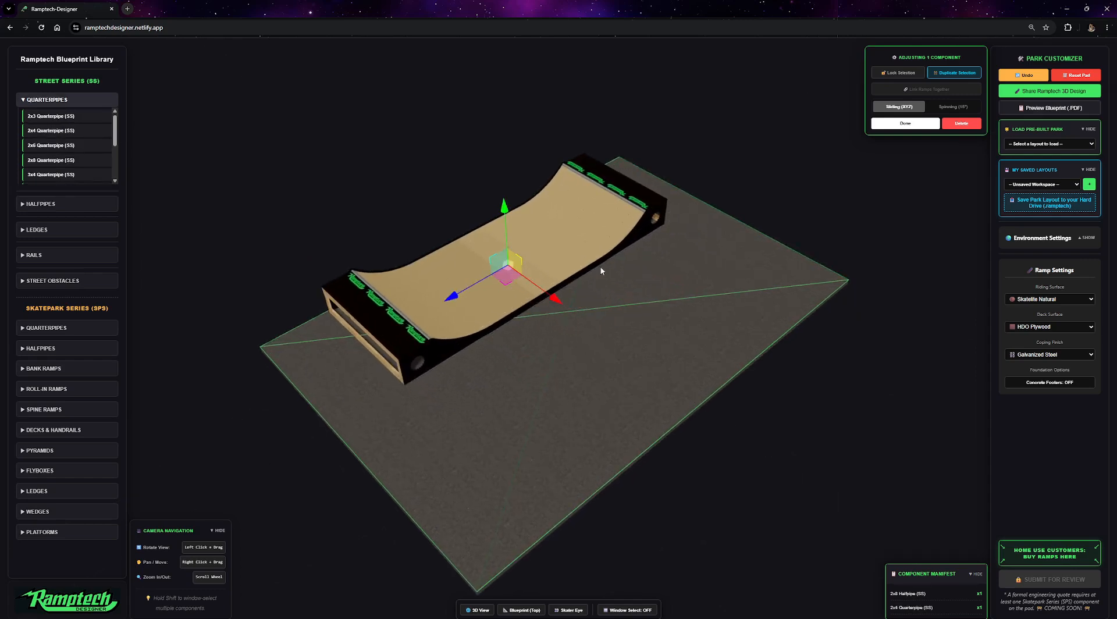
{"action": "left_click_drag", "start_coordinate": [596, 326], "coordinate": [701, 333]}
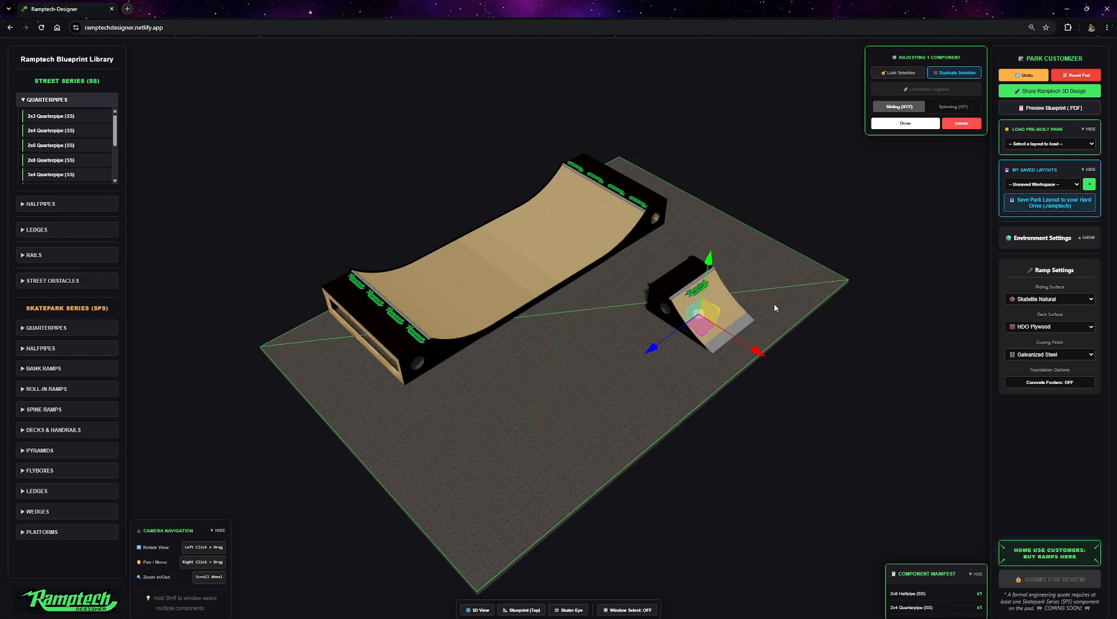
{"action": "left_click_drag", "start_coordinate": [720, 324], "coordinate": [678, 301]}
{"action": "left_click", "coordinate": [494, 250]}
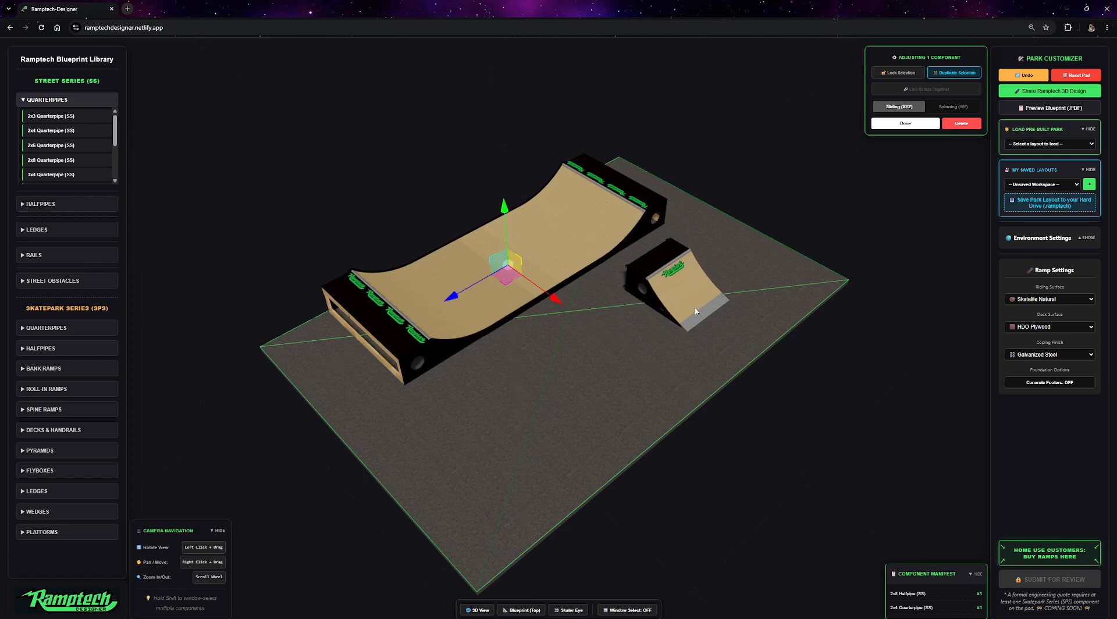
{"action": "left_click_drag", "start_coordinate": [505, 280], "coordinate": [510, 285]}
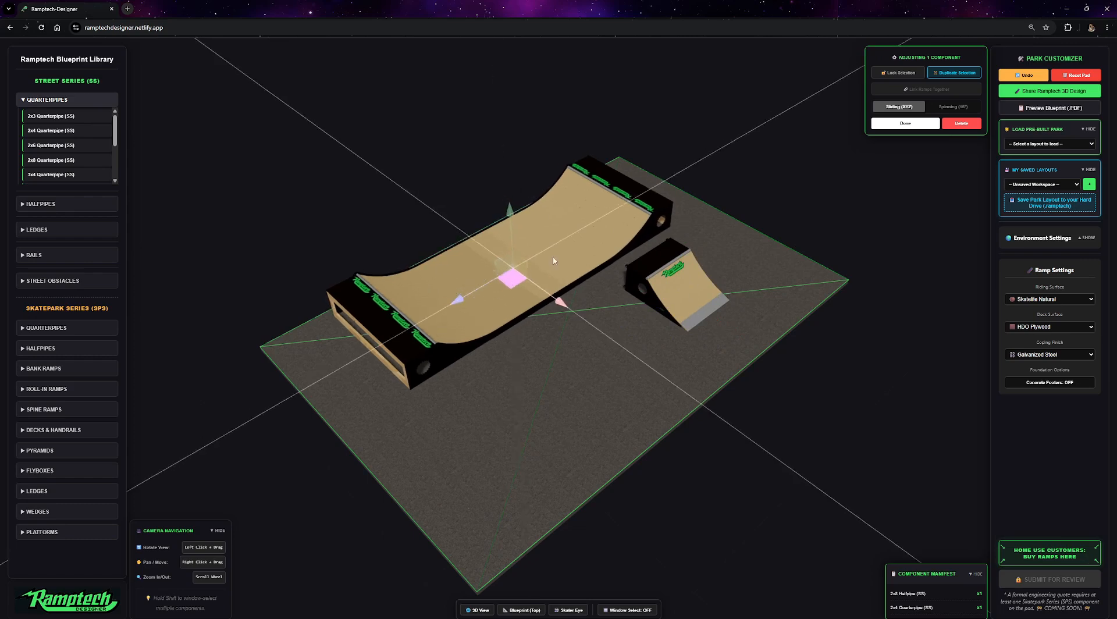
Lock the quarterpipe's selection and move it up against the front of the halfpipe.
{"action": "left_click", "coordinate": [674, 294]}
{"action": "left_click", "coordinate": [901, 72]}
{"action": "left_click_drag", "start_coordinate": [675, 293], "coordinate": [659, 284]}
{"action": "left_click_drag", "start_coordinate": [478, 291], "coordinate": [687, 239]}
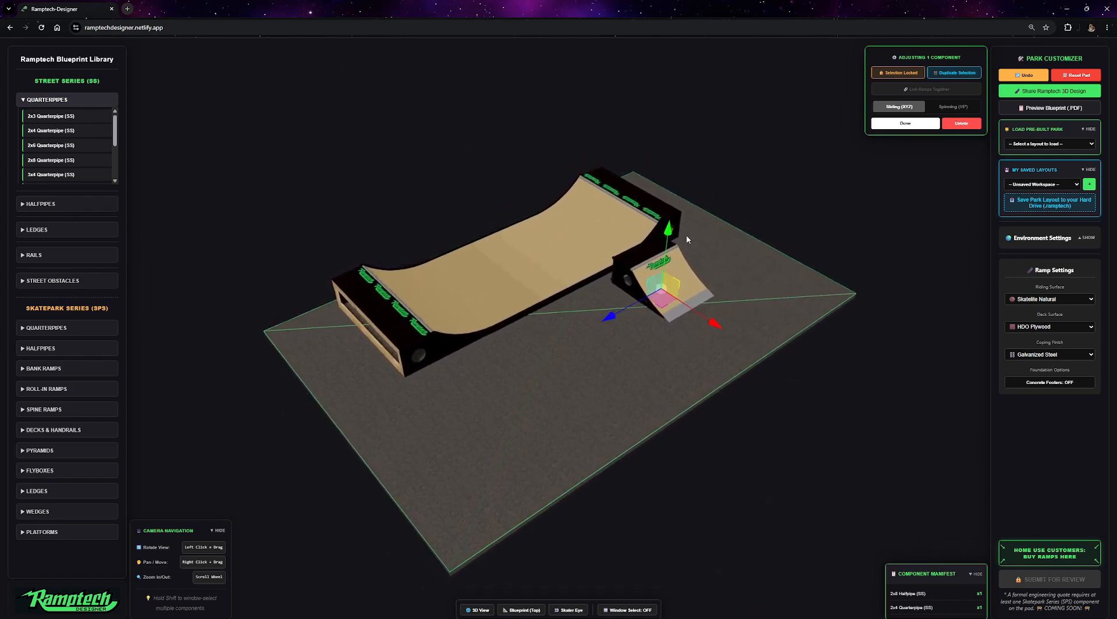
{"action": "left_click_drag", "start_coordinate": [675, 279], "coordinate": [628, 322]}
Unlock the quarterpipe, duplicate it, and place the copy beside it in front of the halfpipe.
{"action": "left_click", "coordinate": [904, 74]}
{"action": "left_click", "coordinate": [957, 73]}
{"action": "left_click_drag", "start_coordinate": [614, 337], "coordinate": [526, 388]}
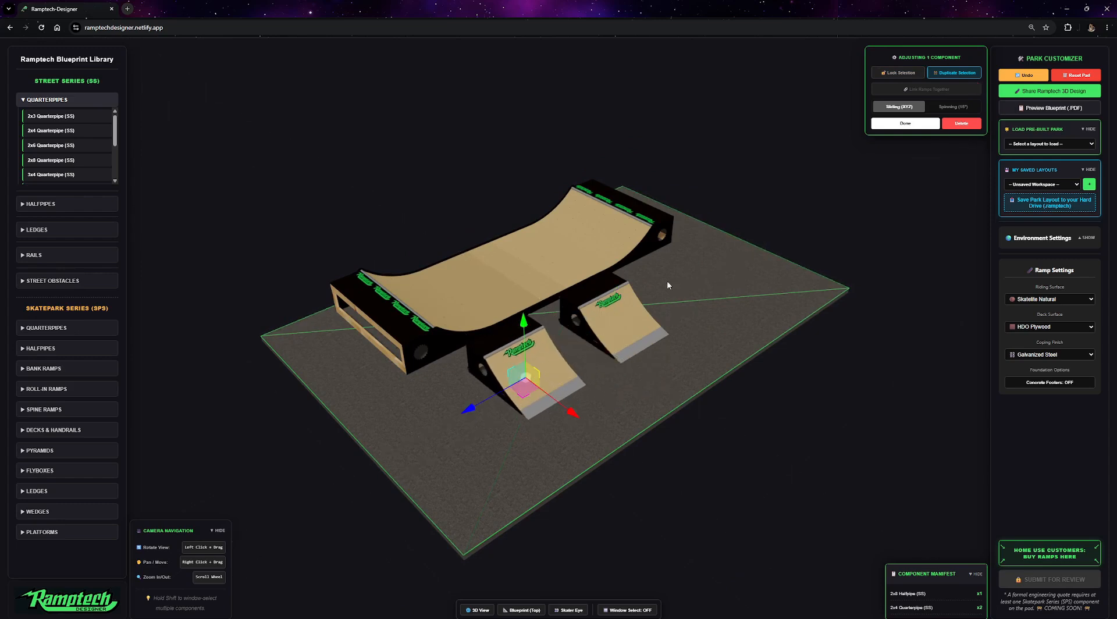
Turn on window select, box-select all three ramps, and nudge the group slightly.
{"action": "left_click", "coordinate": [624, 610]}
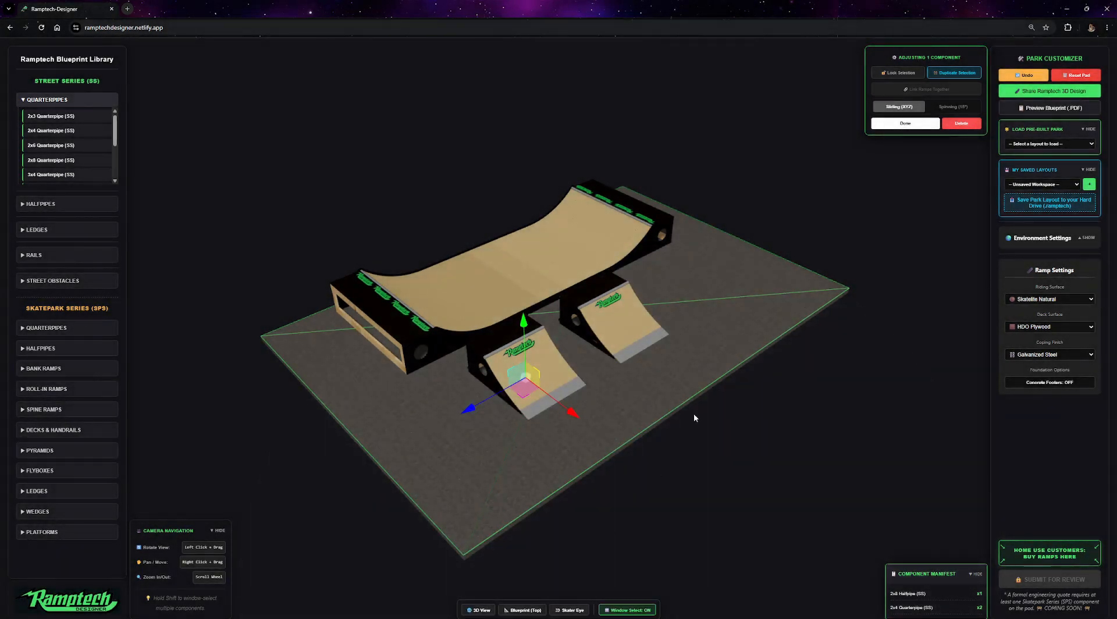
{"action": "left_click_drag", "start_coordinate": [701, 211], "coordinate": [218, 484]}
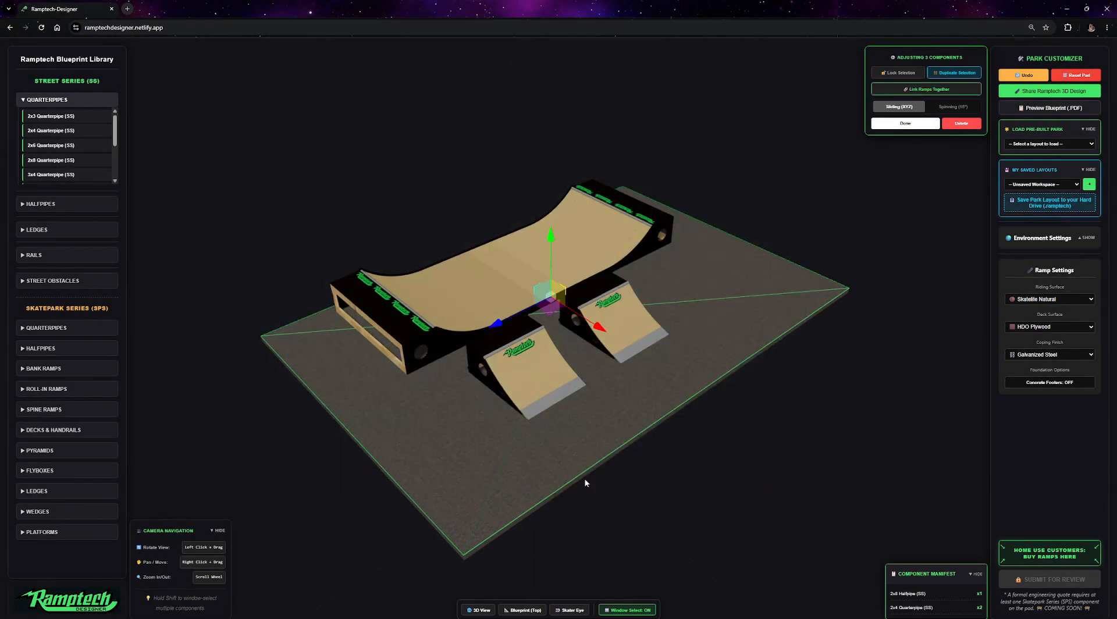
{"action": "left_click_drag", "start_coordinate": [813, 114], "coordinate": [172, 505]}
{"action": "mouse_move", "coordinate": [551, 309]}
{"action": "left_mouse_down"}
{"action": "mouse_move", "coordinate": [567, 300]}
{"action": "mouse_move", "coordinate": [506, 305]}
{"action": "mouse_move", "coordinate": [535, 364]}
{"action": "mouse_move", "coordinate": [624, 274]}
{"action": "mouse_move", "coordinate": [500, 306]}
{"action": "mouse_move", "coordinate": [541, 326]}
{"action": "mouse_move", "coordinate": [572, 314]}
{"action": "left_mouse_up"}
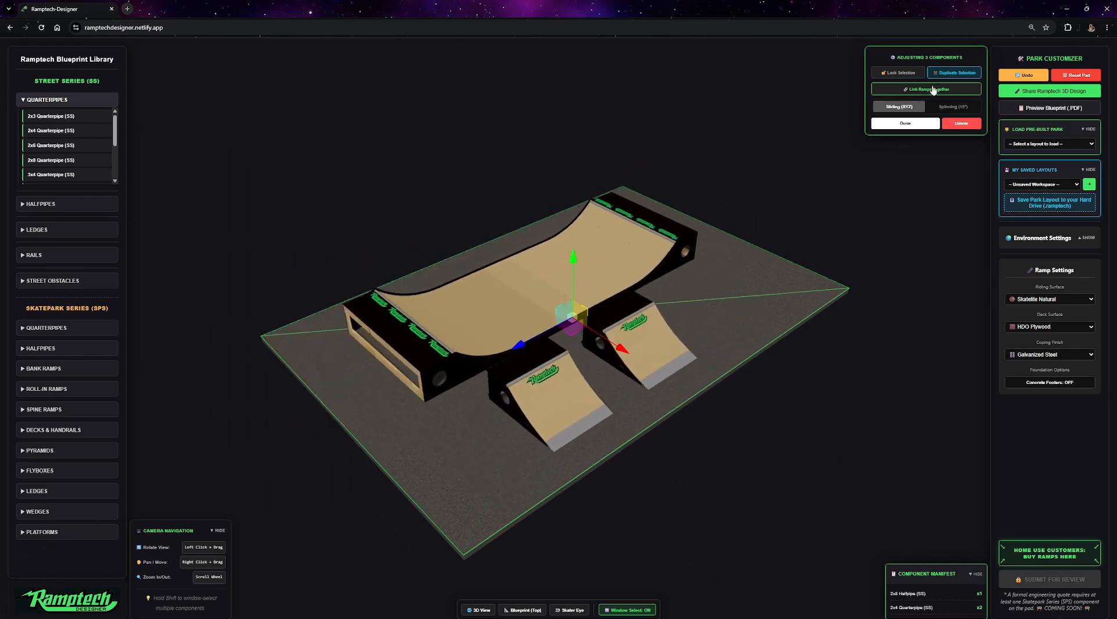
Link the three selected ramps together into one locked assembly.
{"action": "left_click", "coordinate": [931, 90]}
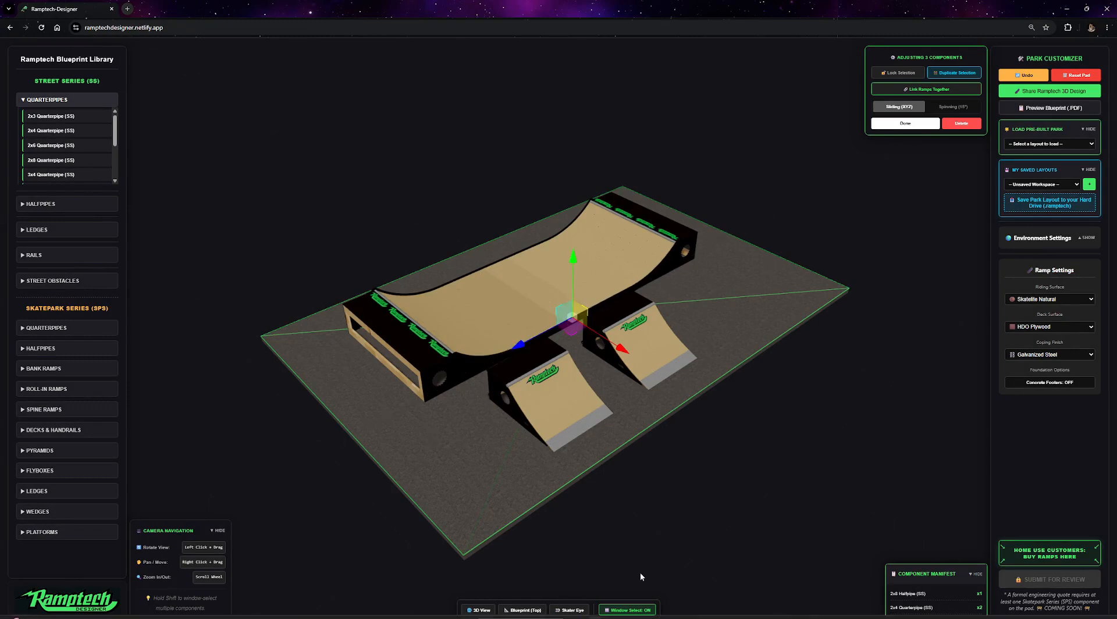
{"action": "left_click", "coordinate": [625, 610]}
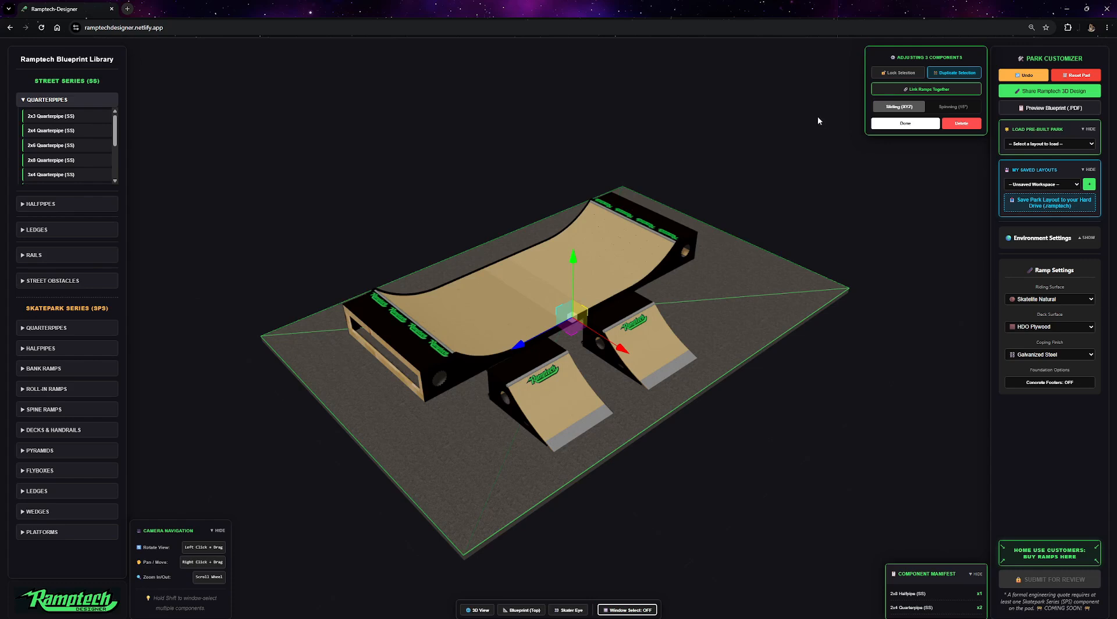
{"action": "left_click_drag", "start_coordinate": [826, 111], "coordinate": [246, 537], "text": "shift"}
{"action": "left_click", "coordinate": [932, 95]}
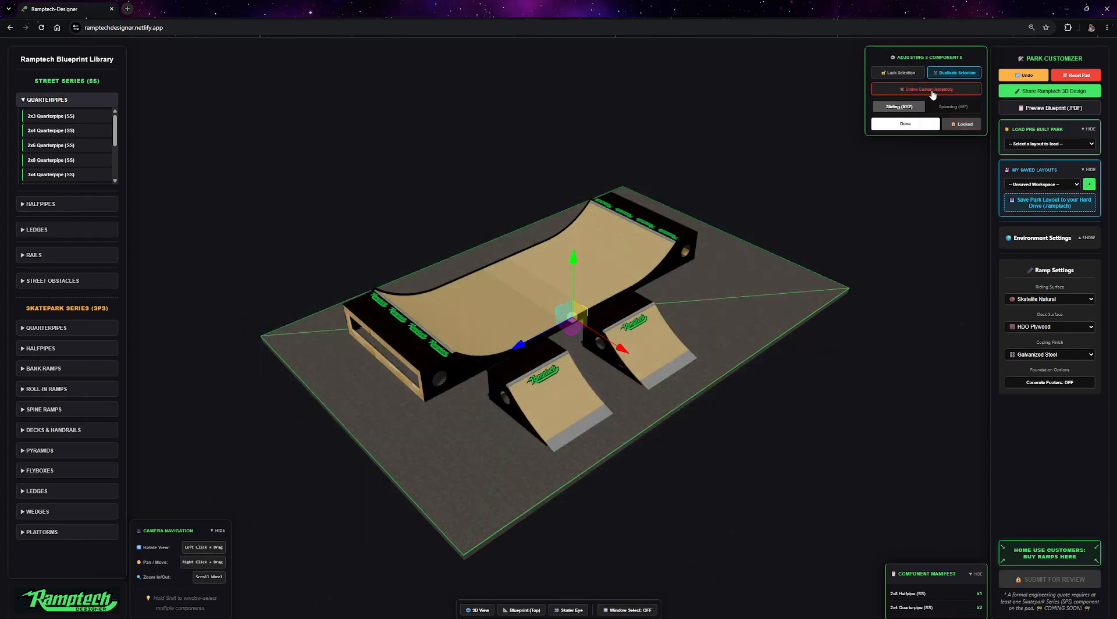
Add a Hubba Ledge from the street series ledges to the park.
{"action": "left_click_drag", "start_coordinate": [572, 314], "coordinate": [492, 320]}
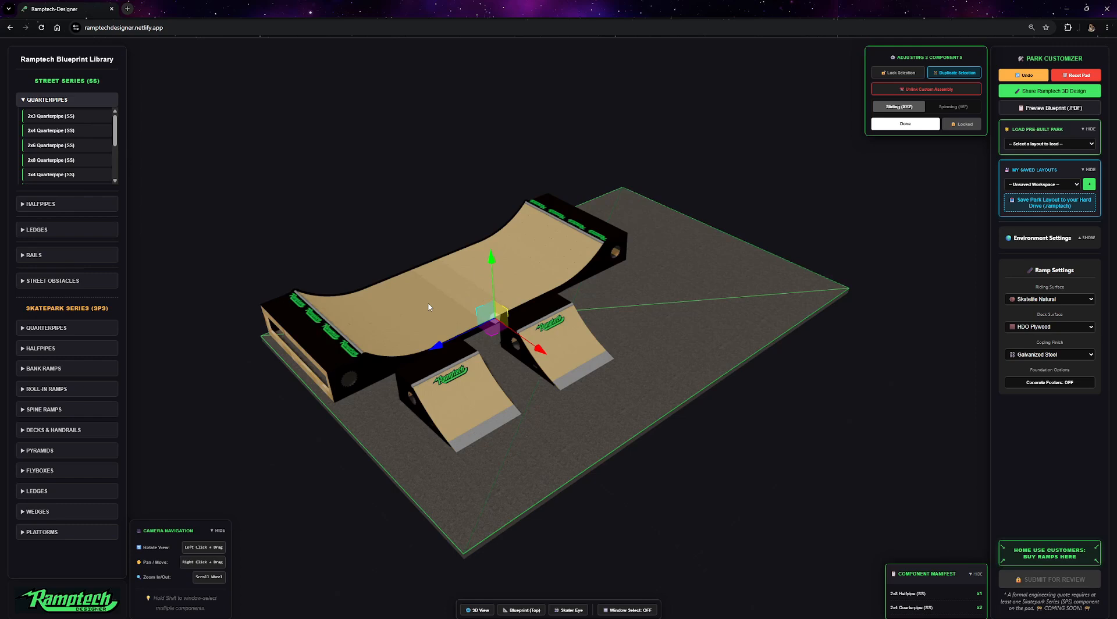
{"action": "left_click", "coordinate": [24, 230]}
{"action": "left_click", "coordinate": [43, 167]}
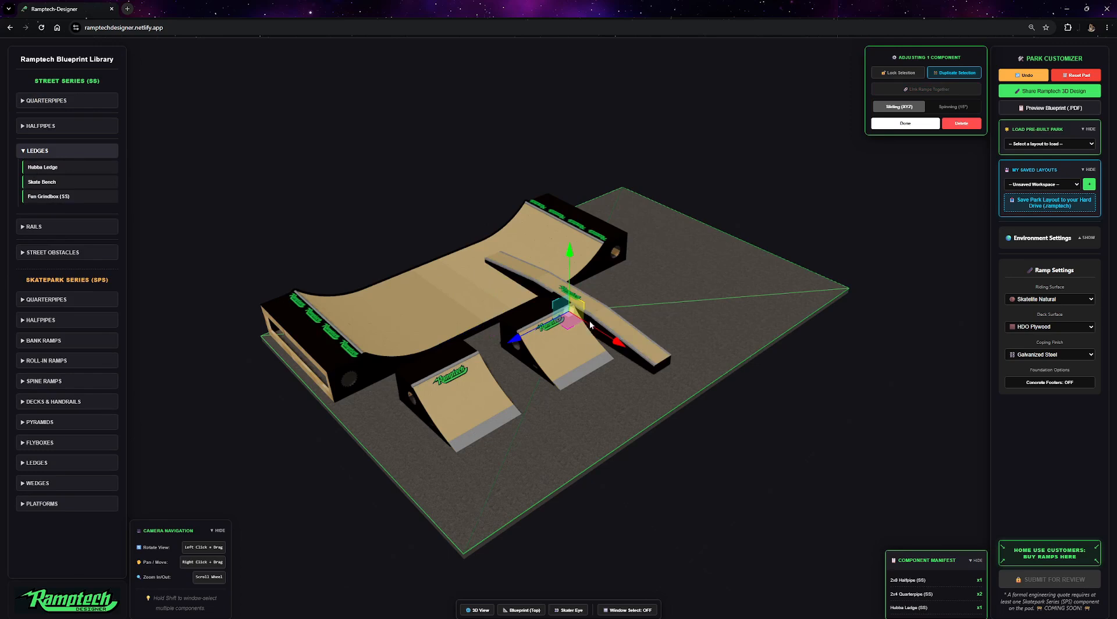
Move the Hubba Ledge to the back right corner of the pad.
{"action": "left_click_drag", "start_coordinate": [570, 324], "coordinate": [691, 274]}
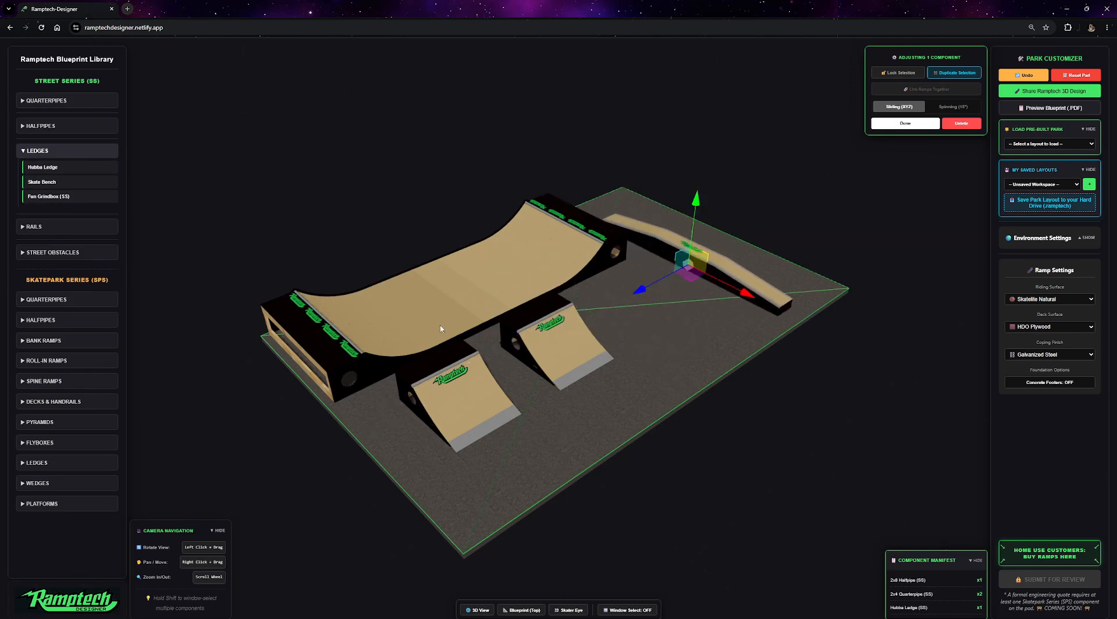
{"action": "left_click_drag", "start_coordinate": [715, 271], "coordinate": [609, 293]}
{"action": "left_click", "coordinate": [459, 298]}
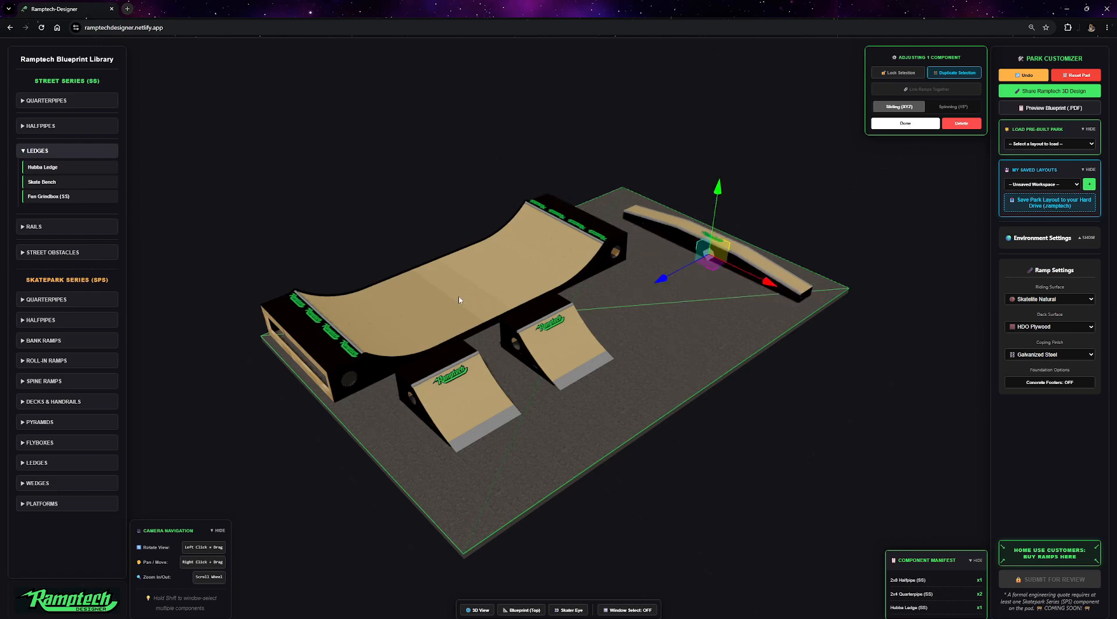
Select the linked ramp assembly, nudge it, and spin it around to face the opposite direction.
{"action": "left_click", "coordinate": [714, 246]}
{"action": "left_click", "coordinate": [455, 409]}
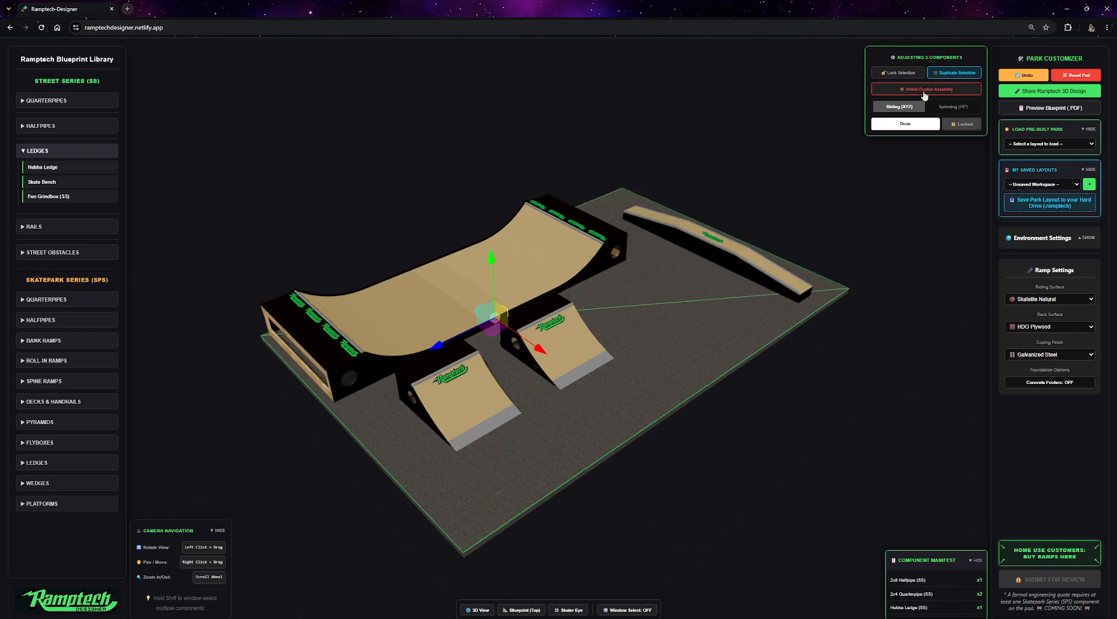
{"action": "left_click_drag", "start_coordinate": [498, 329], "coordinate": [534, 349]}
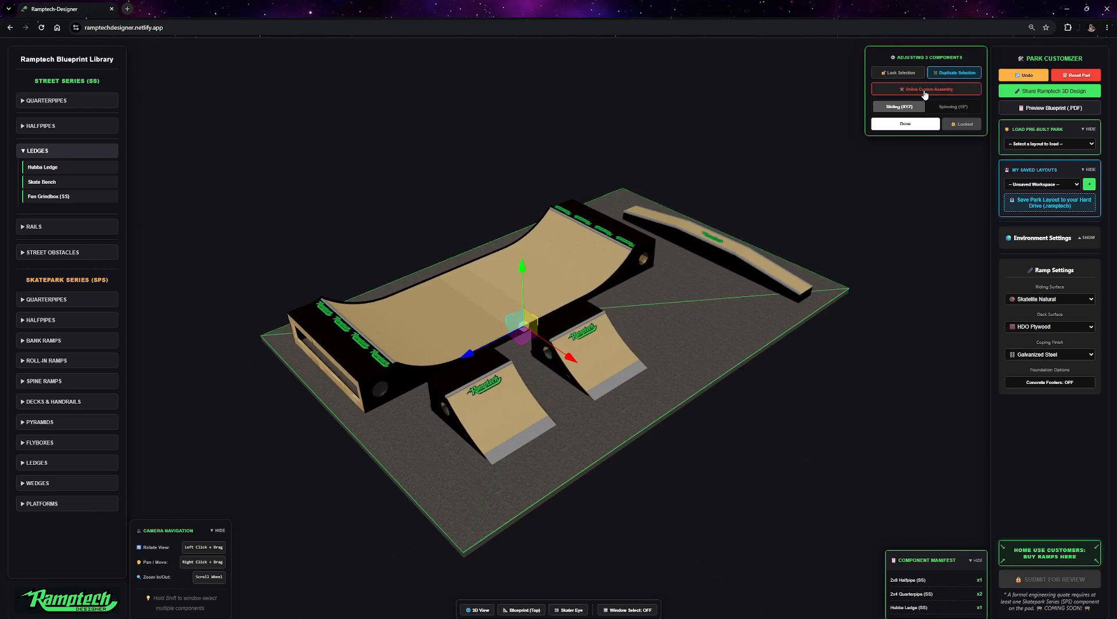
{"action": "left_click", "coordinate": [953, 107]}
{"action": "left_click_drag", "start_coordinate": [538, 371], "coordinate": [484, 378]}
Return to sliding mode and unlink the custom ramp assembly.
{"action": "left_click", "coordinate": [716, 247]}
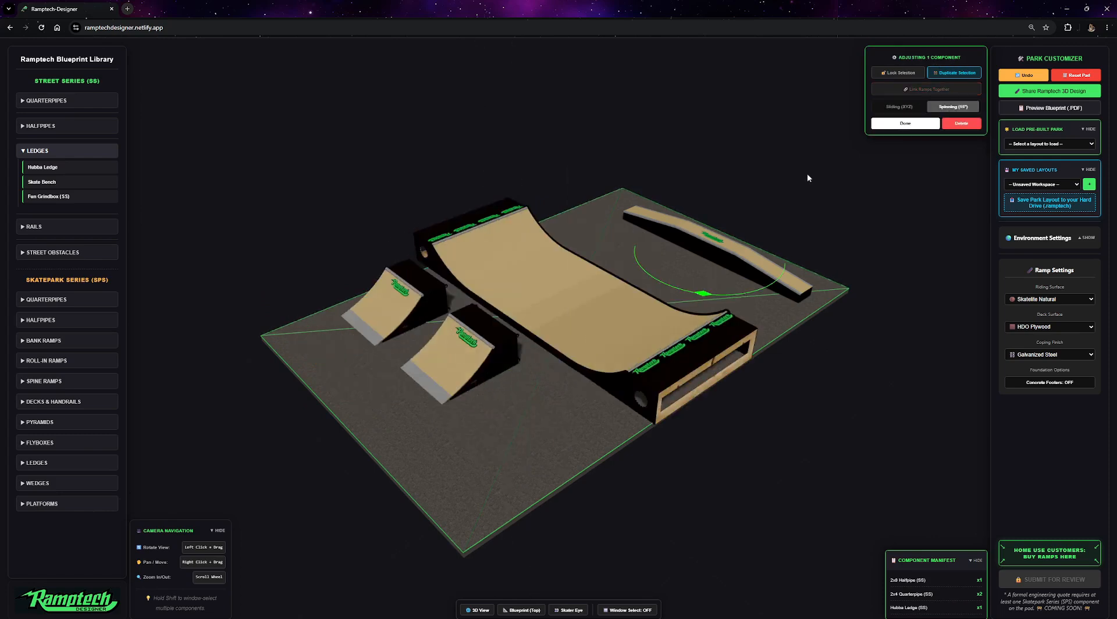
{"action": "left_click", "coordinate": [919, 107]}
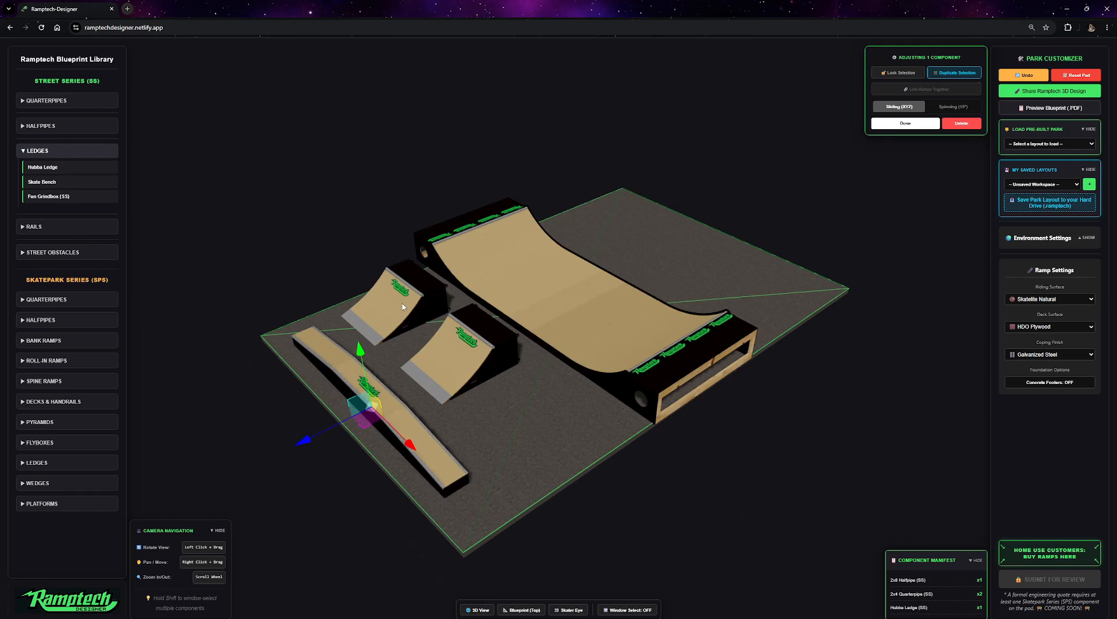
{"action": "left_click", "coordinate": [557, 352]}
{"action": "left_click_drag", "start_coordinate": [525, 340], "coordinate": [626, 288]}
{"action": "left_click_drag", "start_coordinate": [638, 283], "coordinate": [655, 267]}
{"action": "left_click", "coordinate": [924, 90]}
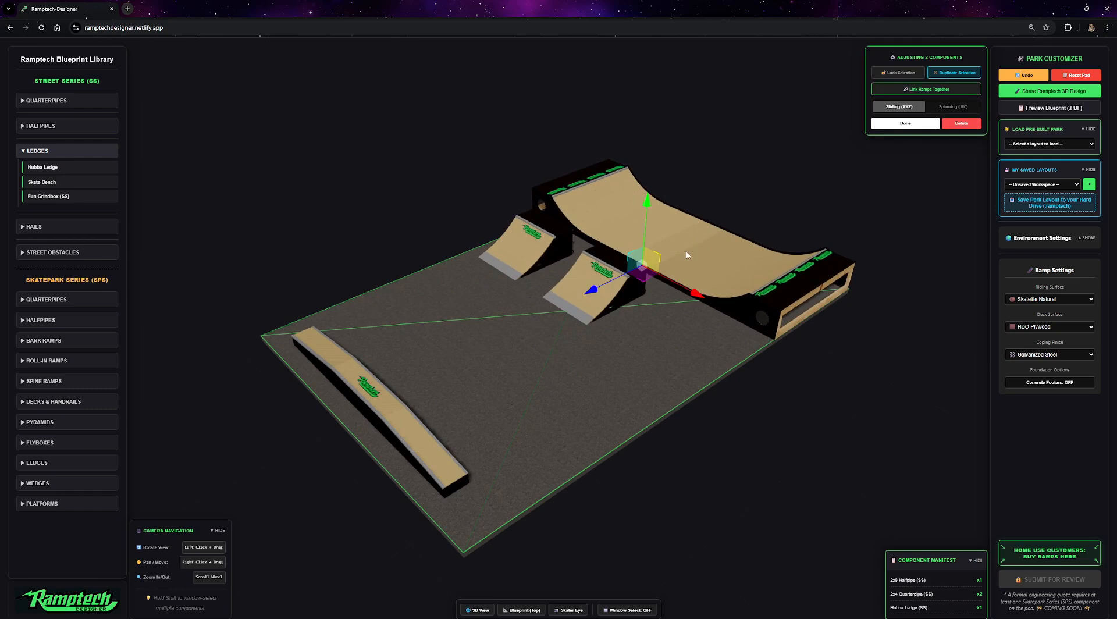
Move one quarterpipe out to the end of the halfpipe and select the other quarterpipe.
{"action": "left_click", "coordinate": [594, 305]}
{"action": "left_click_drag", "start_coordinate": [595, 308], "coordinate": [725, 354]}
{"action": "left_click", "coordinate": [518, 278]}
{"action": "scroll", "coordinate": [643, 324], "scroll_direction": "down", "scroll_amount": 5}
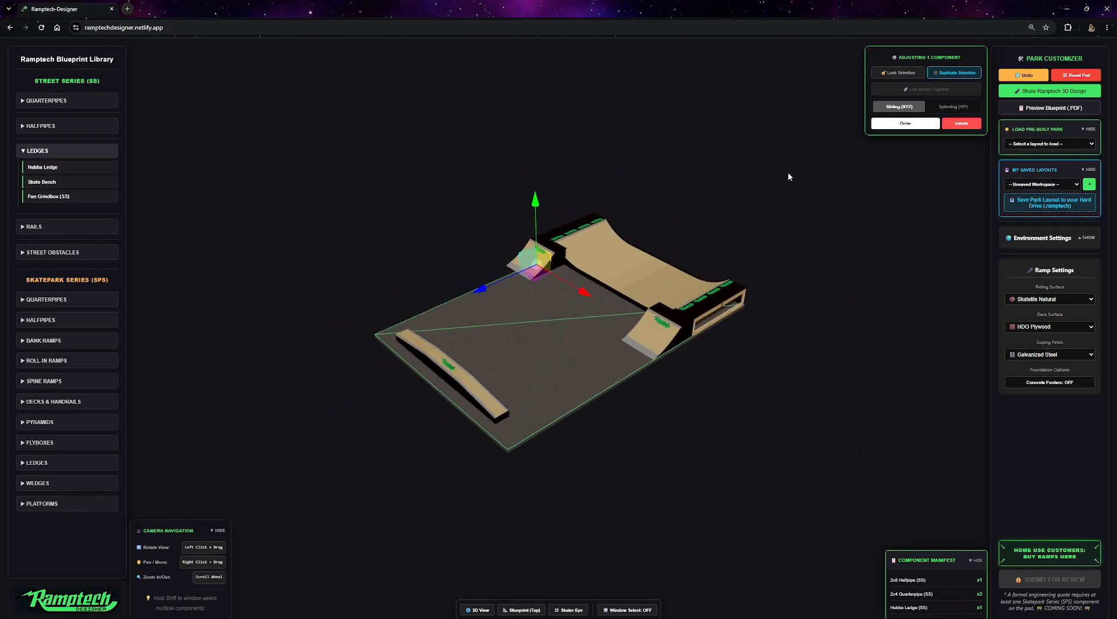
Box-select all four components and link them into one assembly.
{"action": "left_click_drag", "start_coordinate": [818, 134], "coordinate": [273, 519], "text": "shift"}
{"action": "left_click", "coordinate": [935, 90]}
Nudge the linked group slightly and unlink the assembly.
{"action": "mouse_move", "coordinate": [563, 325]}
{"action": "left_mouse_down"}
{"action": "mouse_move", "coordinate": [501, 380]}
{"action": "mouse_move", "coordinate": [631, 218]}
{"action": "mouse_move", "coordinate": [430, 368]}
{"action": "mouse_move", "coordinate": [498, 371]}
{"action": "mouse_move", "coordinate": [619, 288]}
{"action": "mouse_move", "coordinate": [570, 319]}
{"action": "mouse_move", "coordinate": [473, 234]}
{"action": "mouse_move", "coordinate": [517, 302]}
{"action": "mouse_move", "coordinate": [576, 292]}
{"action": "mouse_move", "coordinate": [570, 387]}
{"action": "mouse_move", "coordinate": [712, 322]}
{"action": "mouse_move", "coordinate": [749, 337]}
{"action": "mouse_move", "coordinate": [602, 264]}
{"action": "mouse_move", "coordinate": [540, 269]}
{"action": "mouse_move", "coordinate": [565, 254]}
{"action": "mouse_move", "coordinate": [566, 330]}
{"action": "left_mouse_up"}
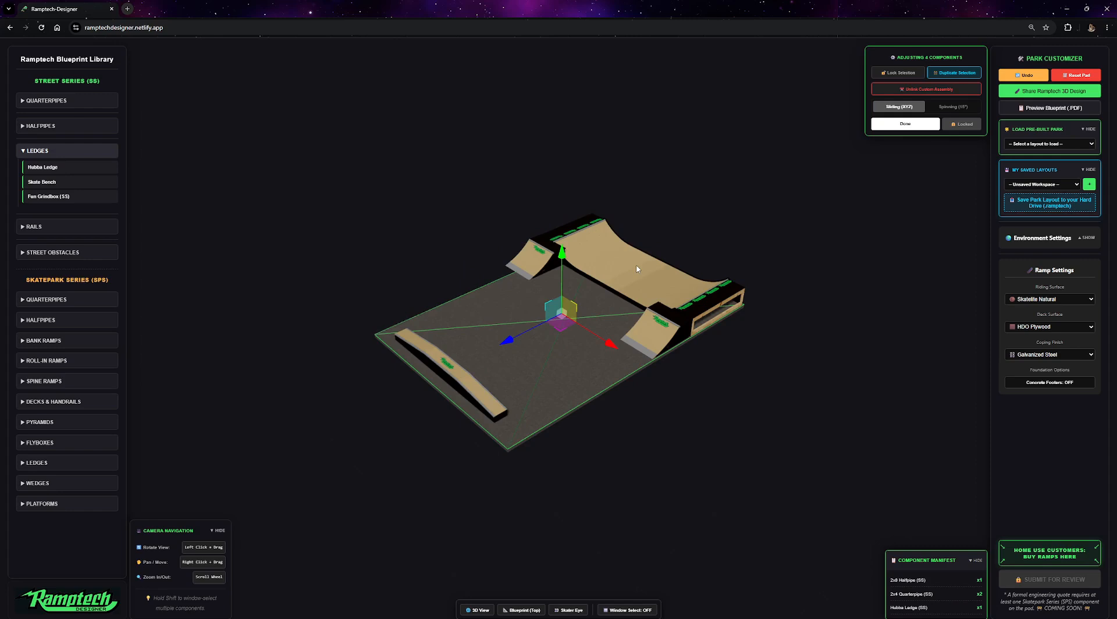
{"action": "left_click_drag", "start_coordinate": [546, 334], "coordinate": [568, 327]}
{"action": "left_click", "coordinate": [929, 93]}
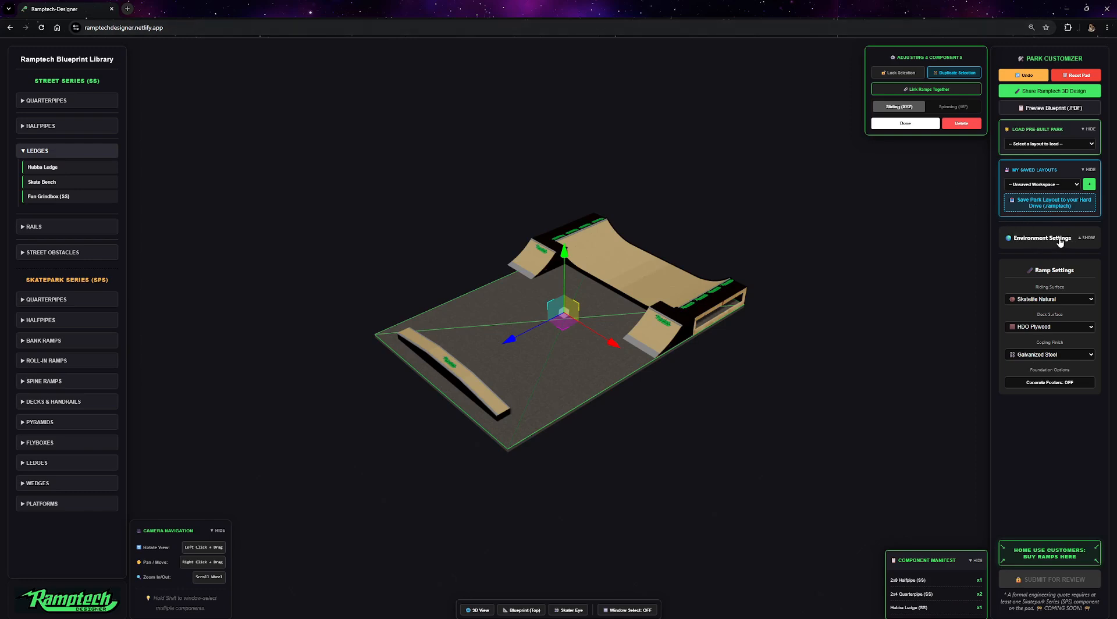
Open the environment settings and set the pad width and length to 50 each.
{"action": "left_click", "coordinate": [1089, 239]}
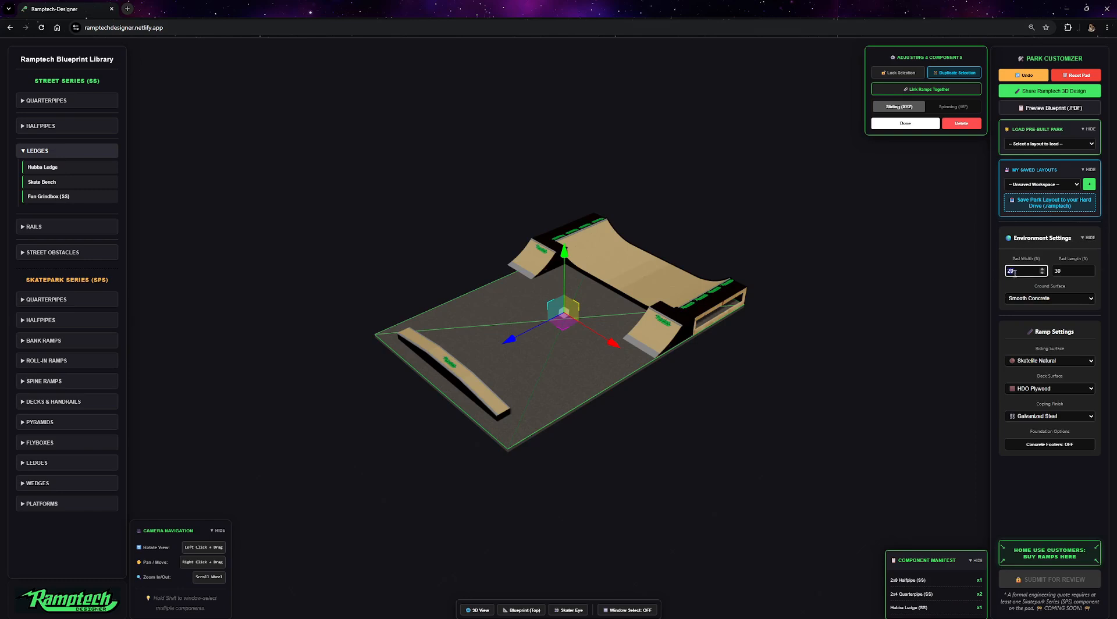
{"action": "type", "text": "60"}
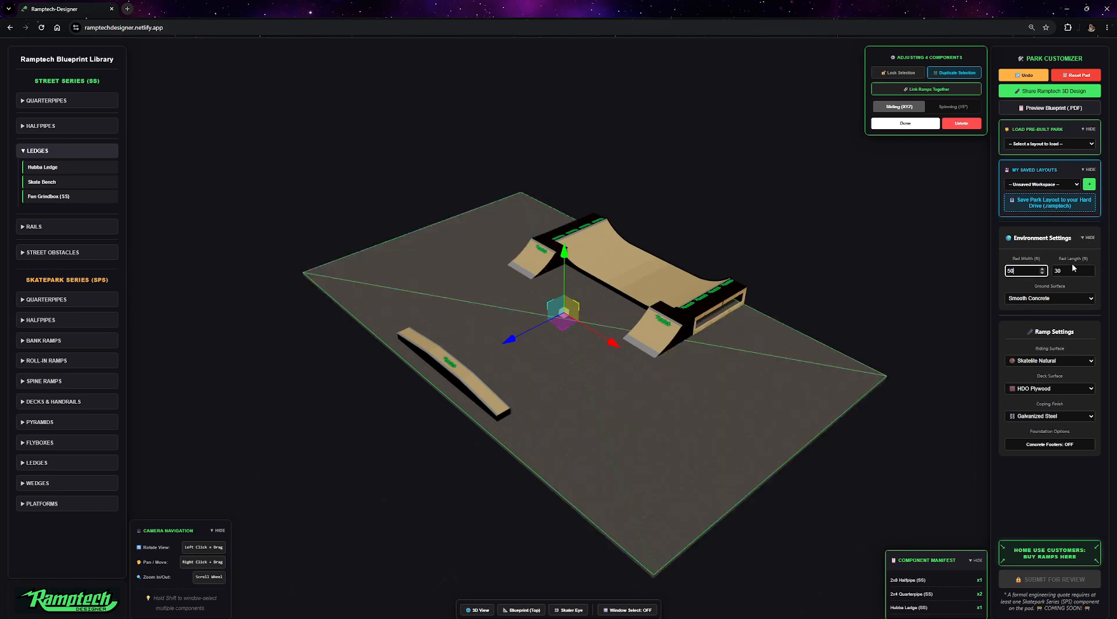
{"action": "double_click", "coordinate": [1073, 270]}
{"action": "type", "text": "50"}
Set the pad's ground surface to Mulch.
{"action": "left_click", "coordinate": [1053, 298]}
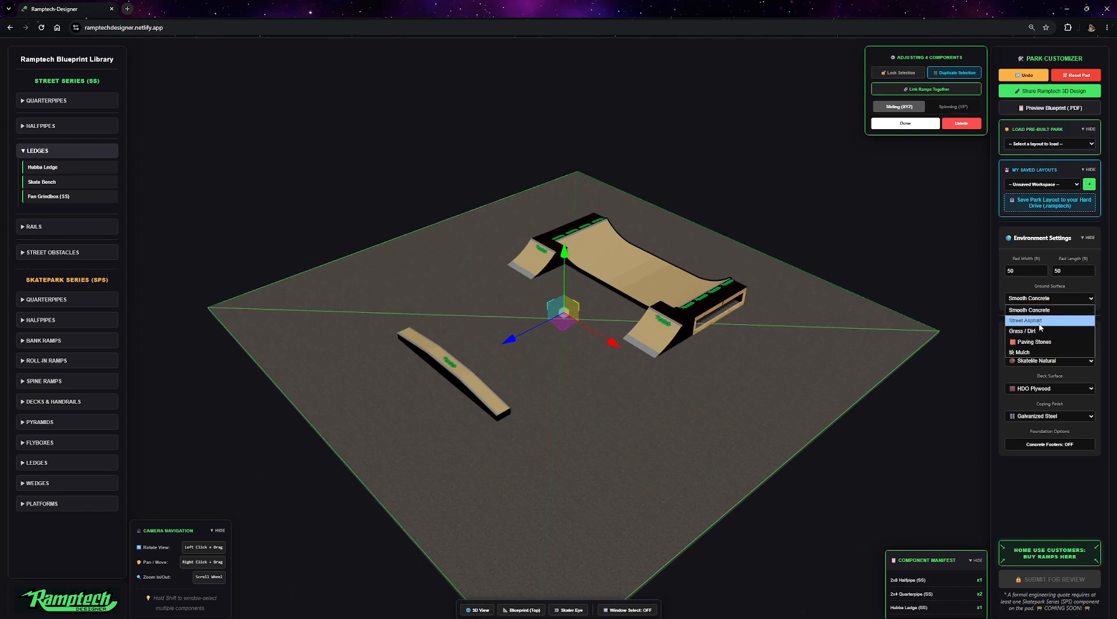
{"action": "left_click", "coordinate": [1040, 321]}
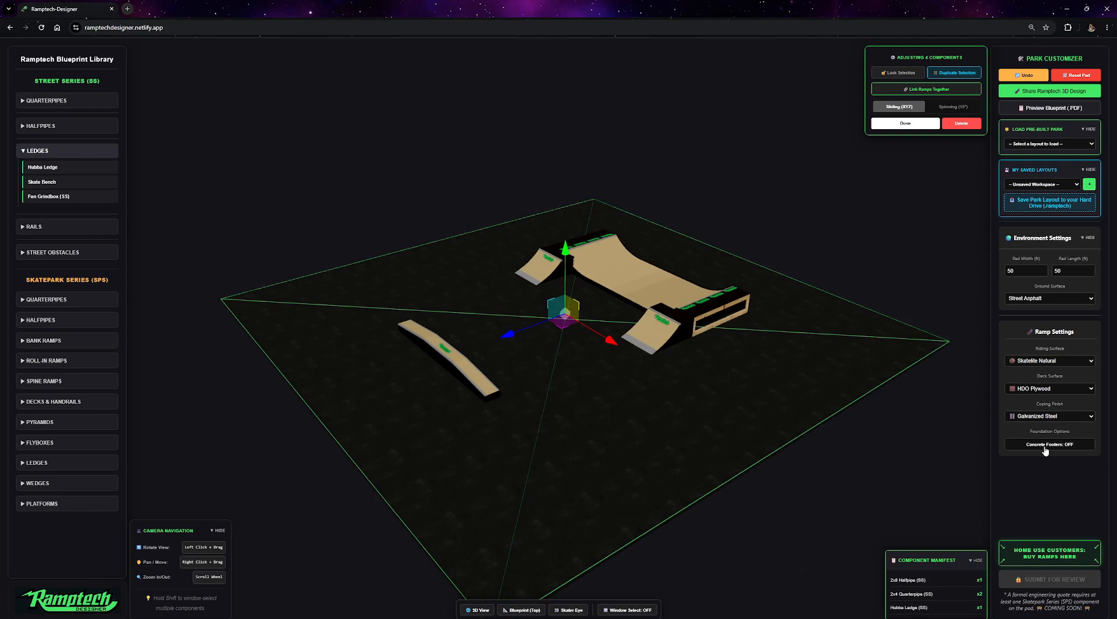
{"action": "left_click", "coordinate": [1041, 298]}
{"action": "left_click", "coordinate": [1041, 429]}
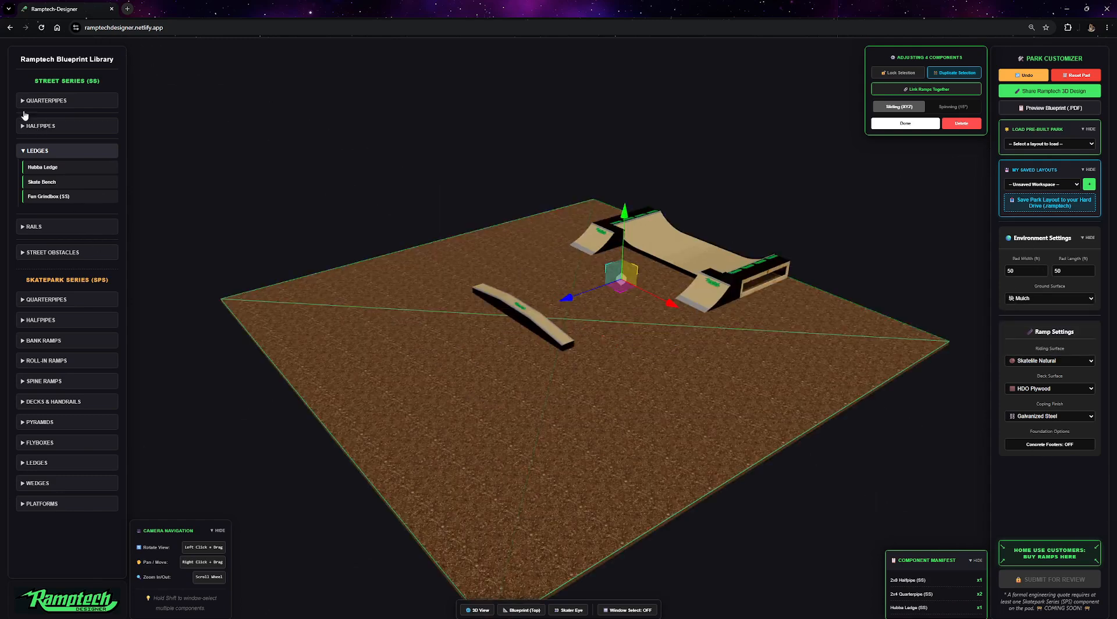
Add a 5x16 Halfpipe (SS) from the street series halfpipes.
{"action": "left_click", "coordinate": [23, 125]}
{"action": "scroll", "coordinate": [50, 200], "scroll_direction": "down", "scroll_amount": 2}
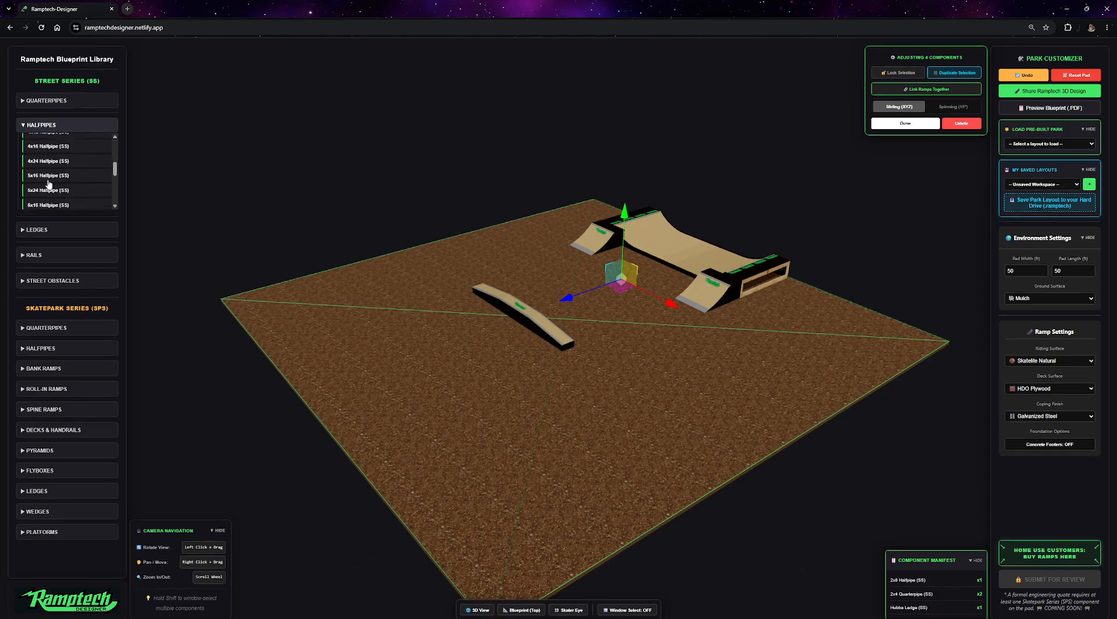
{"action": "left_click", "coordinate": [38, 168]}
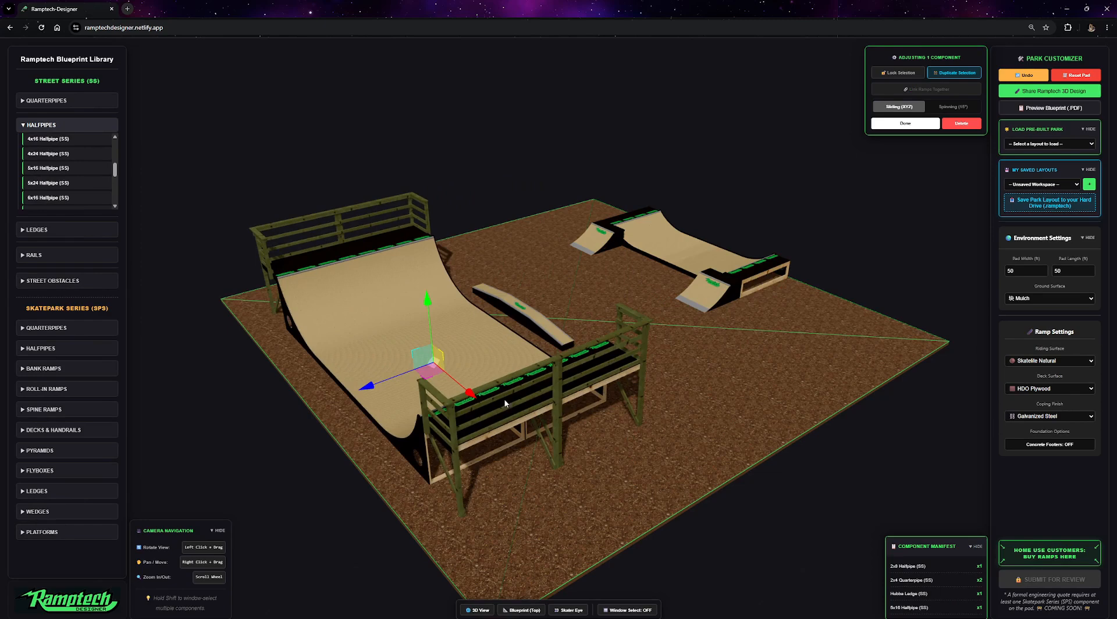
Turn on concrete footers for the foundation.
{"action": "left_click", "coordinate": [1053, 447]}
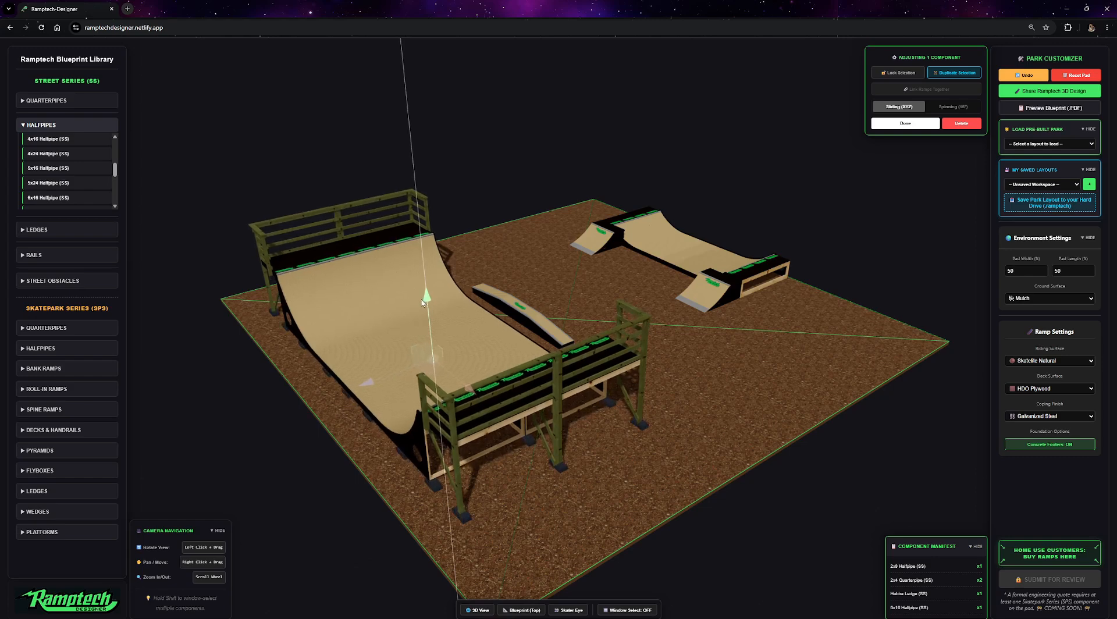
{"action": "left_click_drag", "start_coordinate": [713, 423], "coordinate": [638, 320]}
{"action": "scroll", "coordinate": [637, 320], "scroll_direction": "up", "scroll_amount": 10}
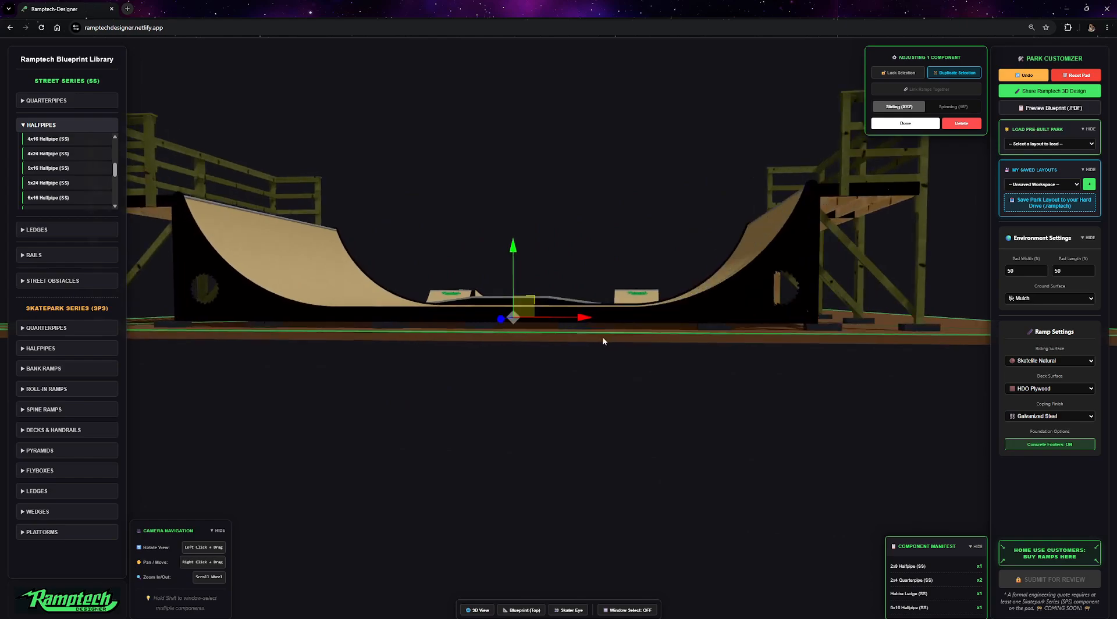
{"action": "scroll", "coordinate": [596, 400], "scroll_direction": "up", "scroll_amount": 10}
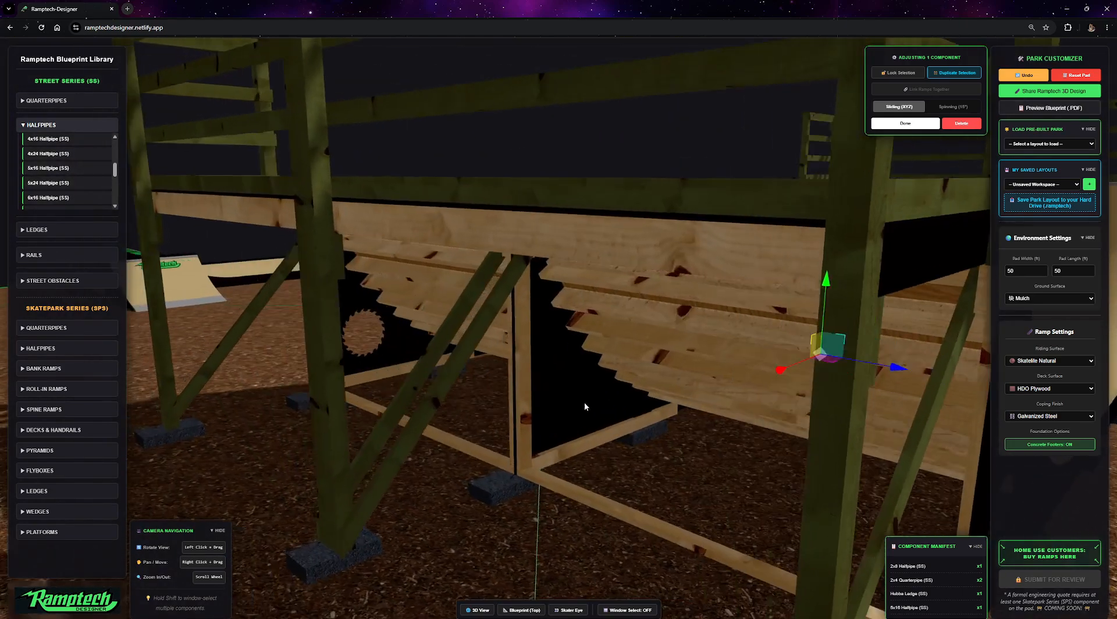
{"action": "left_click_drag", "start_coordinate": [584, 402], "coordinate": [547, 416]}
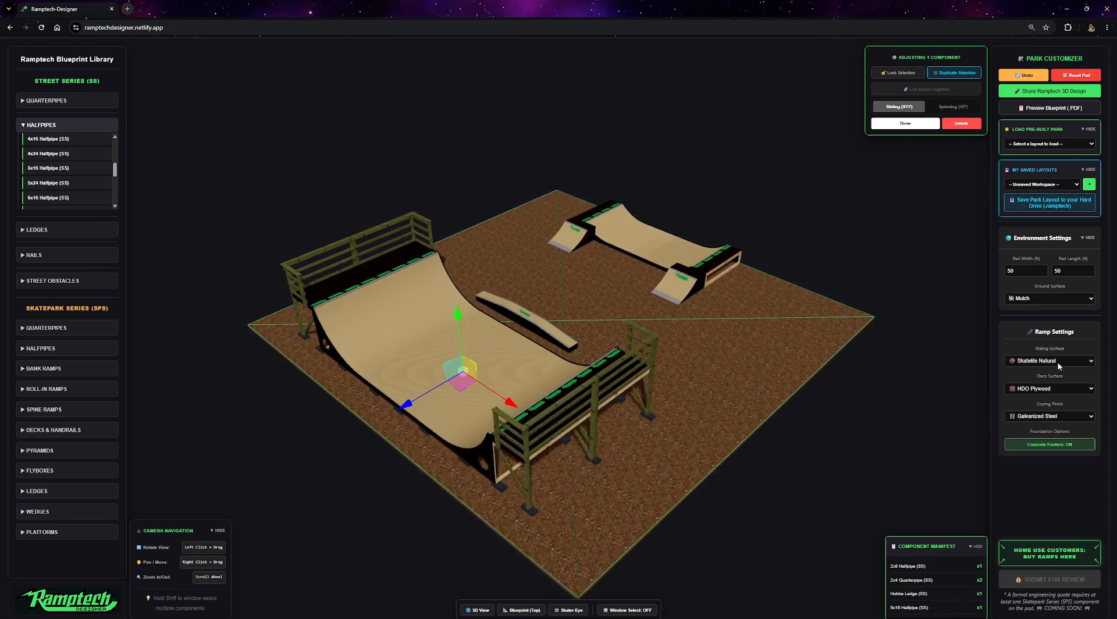
Set the ramp riding surface to Skatelite R50 Brown.
{"action": "left_click", "coordinate": [1053, 362]}
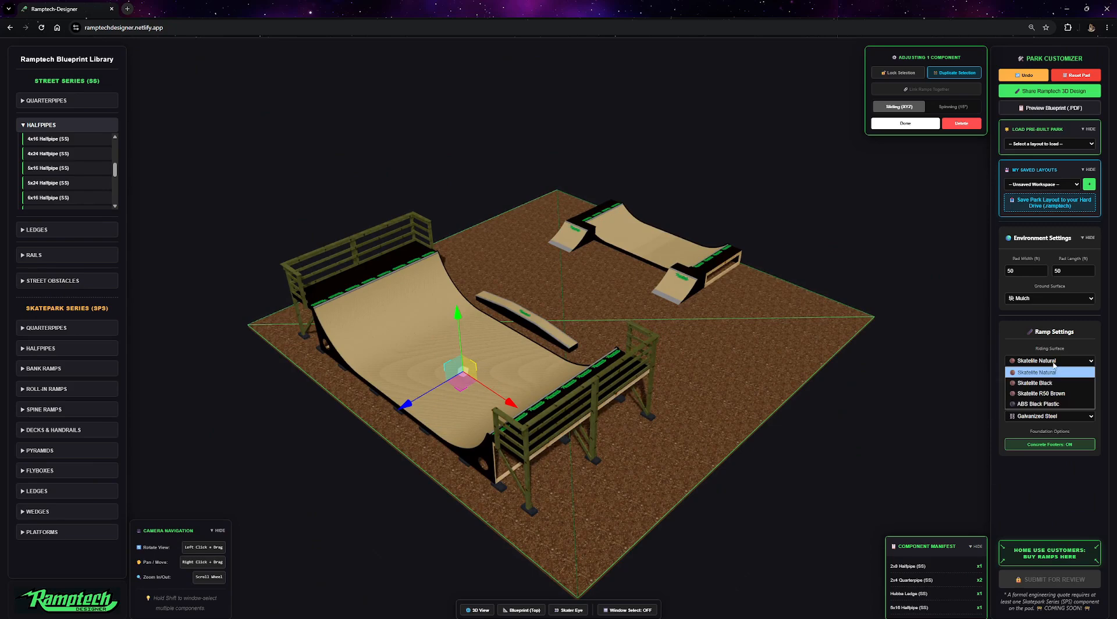
{"action": "left_click", "coordinate": [1039, 383]}
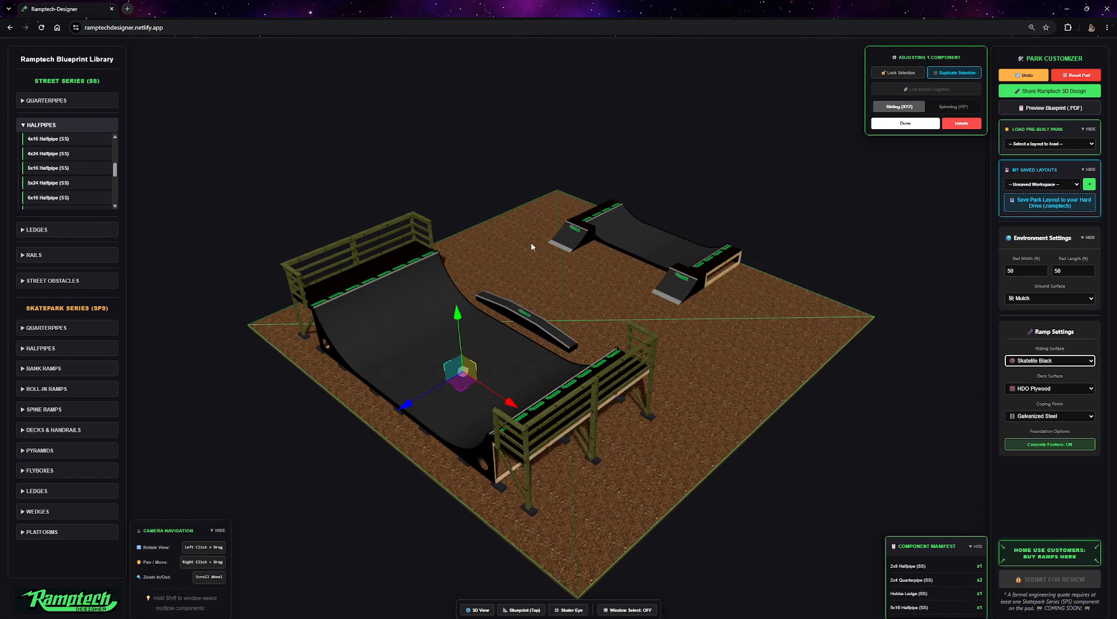
{"action": "left_click", "coordinate": [1044, 361]}
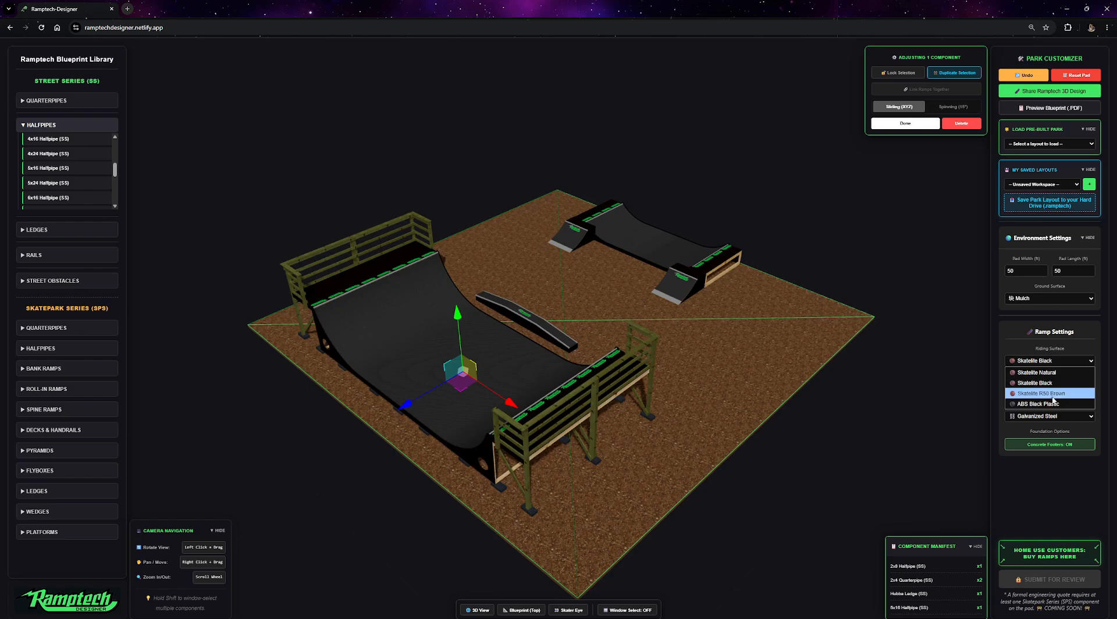
{"action": "left_click", "coordinate": [1033, 394]}
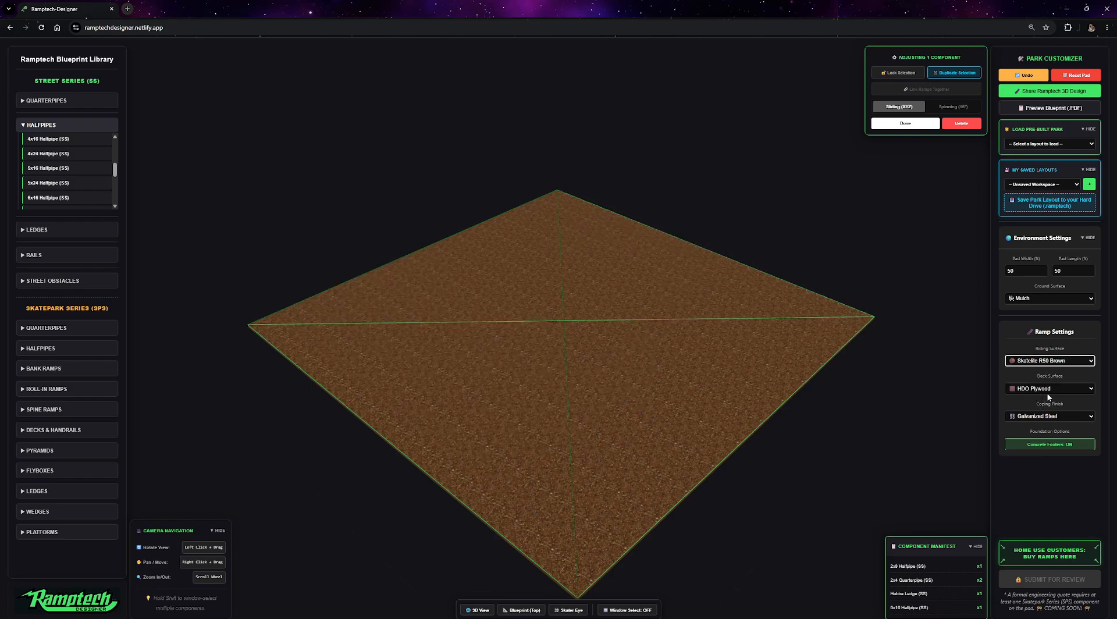
Set the deck surface to Skatelite R50 Brown.
{"action": "left_click", "coordinate": [1054, 388]}
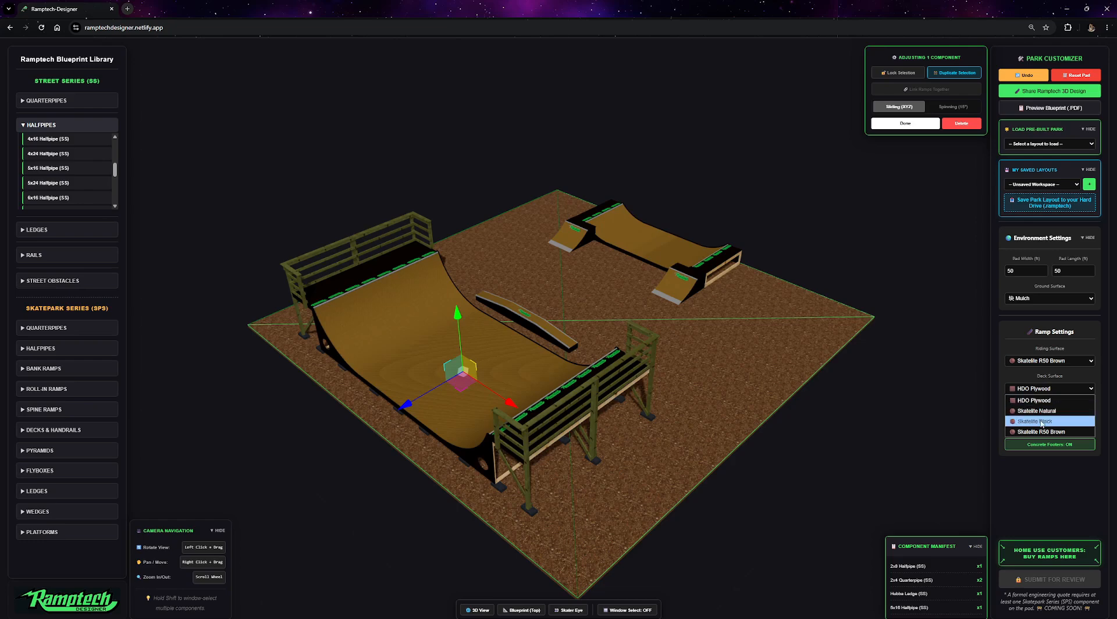
{"action": "left_click", "coordinate": [1047, 432]}
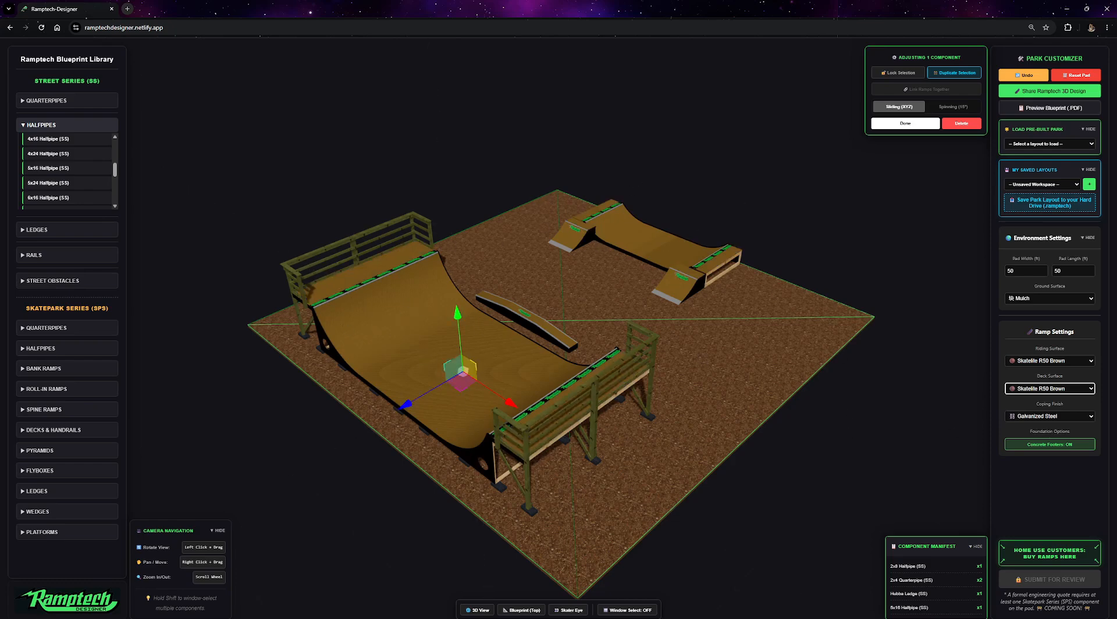
Set the coping finish to Diamond Grind Blue Steel.
{"action": "left_click", "coordinate": [1055, 416]}
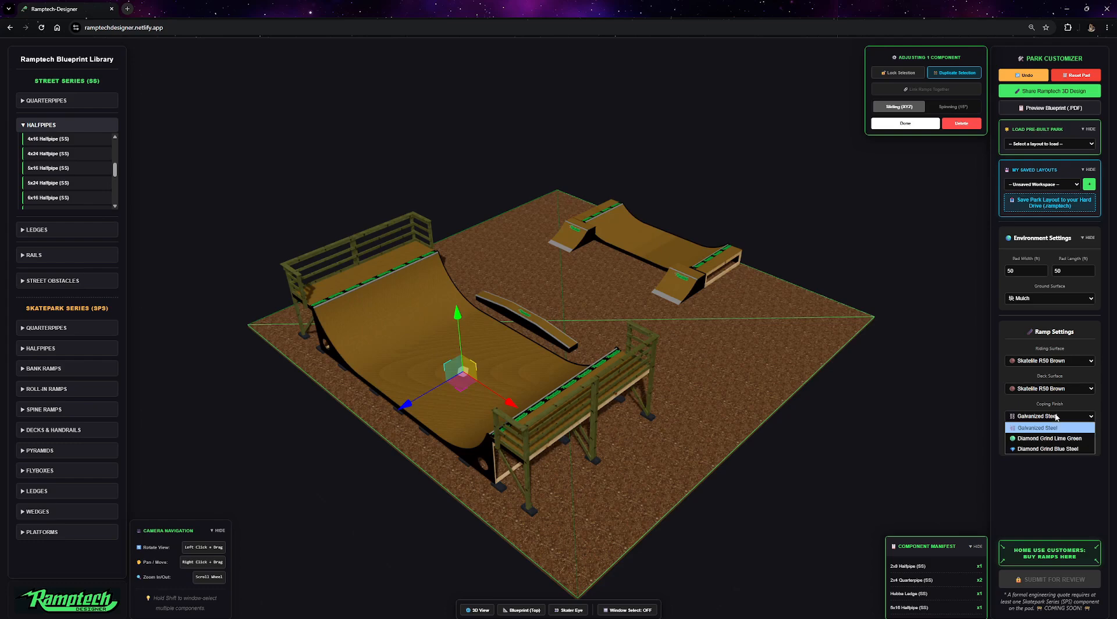
{"action": "left_click", "coordinate": [1039, 448]}
{"action": "scroll", "coordinate": [444, 298], "scroll_direction": "up", "scroll_amount": 5}
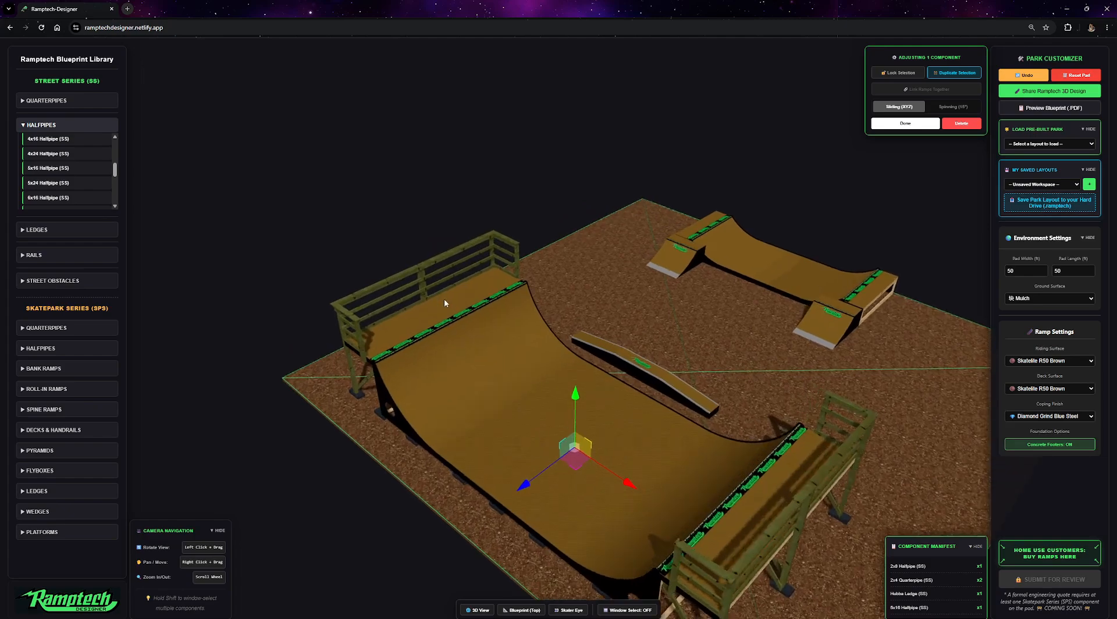
{"action": "scroll", "coordinate": [478, 318], "scroll_direction": "up", "scroll_amount": 8}
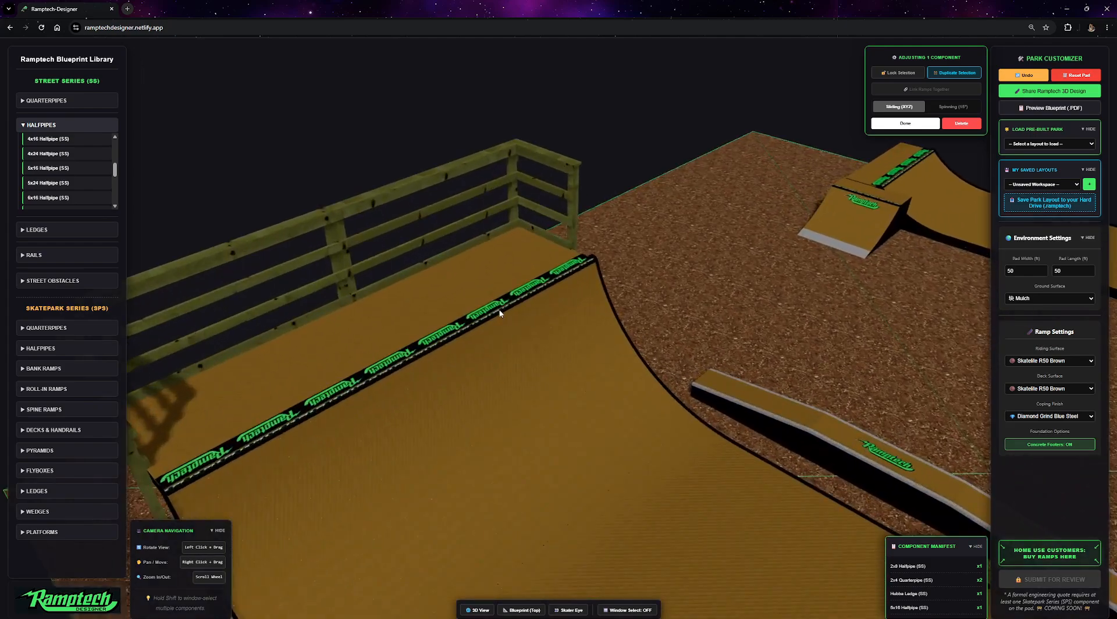
{"action": "scroll", "coordinate": [498, 305], "scroll_direction": "up", "scroll_amount": 6}
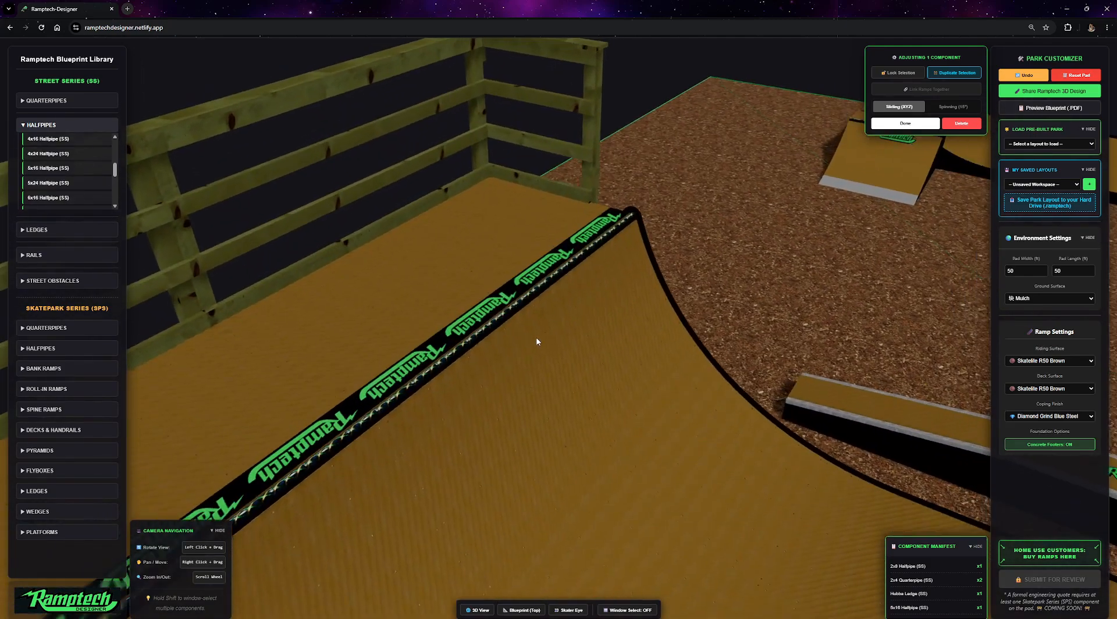
Change the coping finish to Diamond Grind Lime Green.
{"action": "left_click", "coordinate": [1047, 416]}
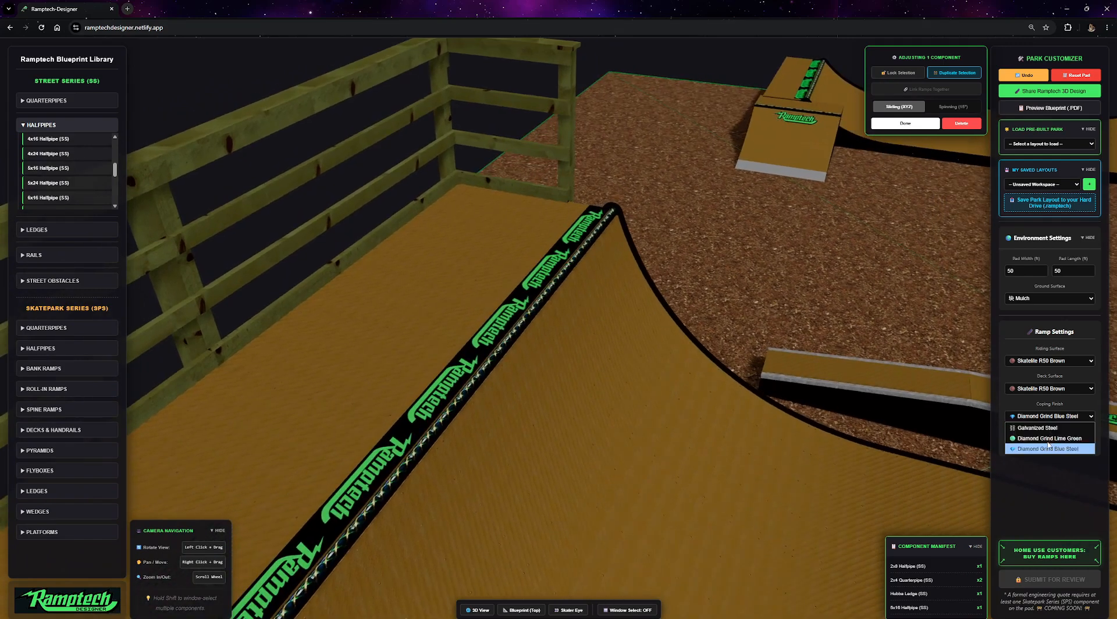
{"action": "left_click", "coordinate": [1047, 440]}
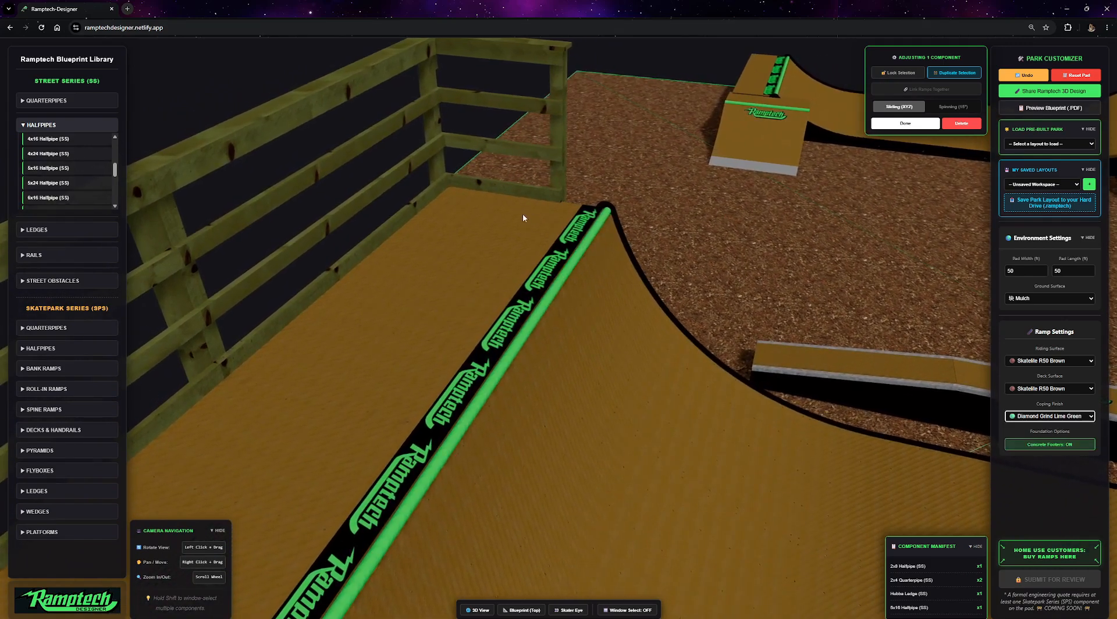
Set the coping finish to Diamond Grind Blue Steel.
{"action": "left_click", "coordinate": [1047, 416]}
{"action": "left_click", "coordinate": [1046, 429]}
{"action": "left_click", "coordinate": [1047, 417]}
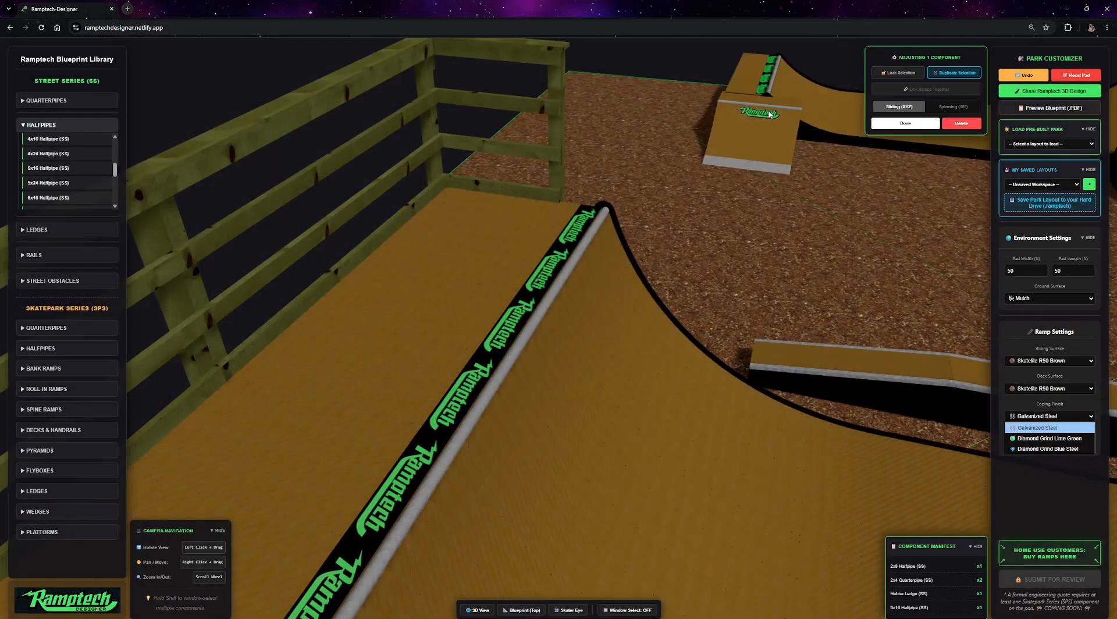
{"action": "left_click", "coordinate": [1044, 448]}
Move the ledge toward the centre of the pad.
{"action": "scroll", "coordinate": [651, 319], "scroll_direction": "down", "scroll_amount": 10}
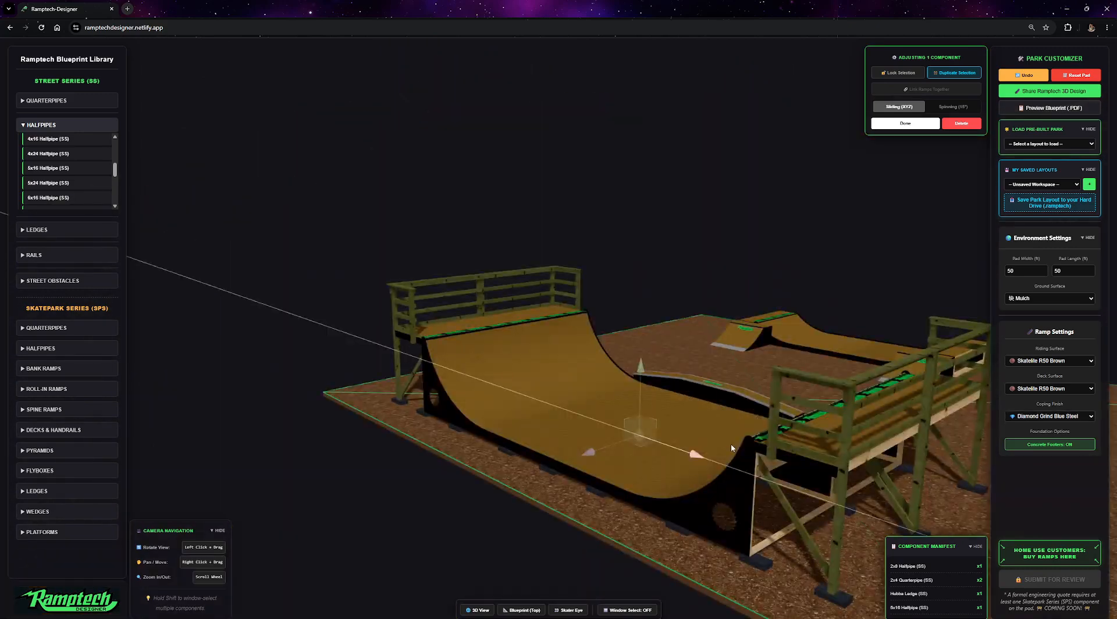
{"action": "left_click_drag", "start_coordinate": [723, 446], "coordinate": [721, 472]}
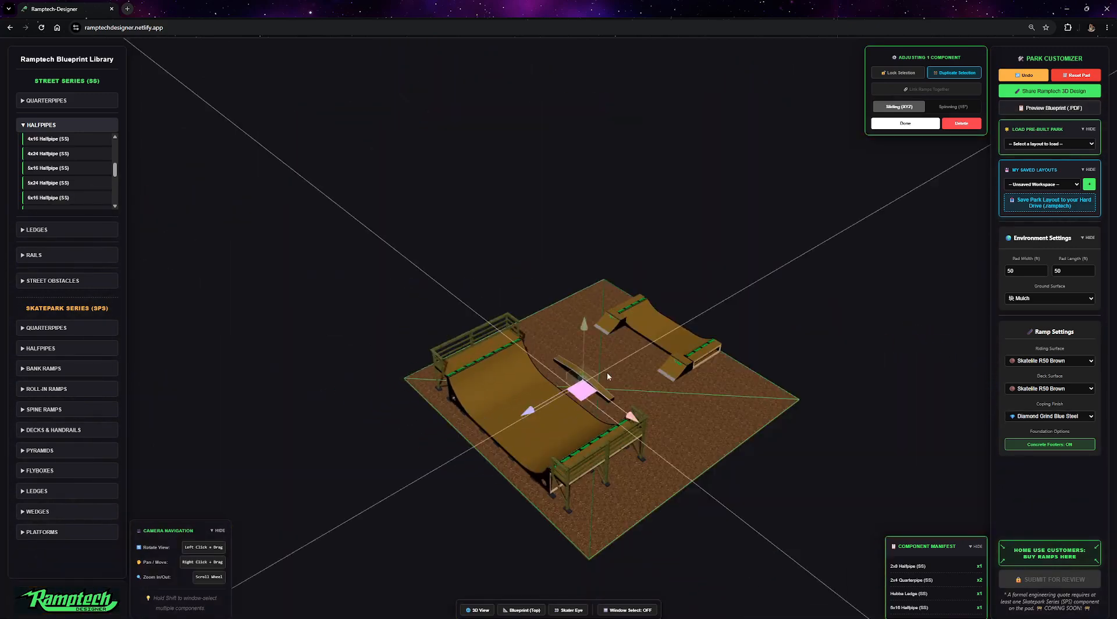
{"action": "left_click_drag", "start_coordinate": [581, 389], "coordinate": [556, 328]}
{"action": "left_click", "coordinate": [606, 325]}
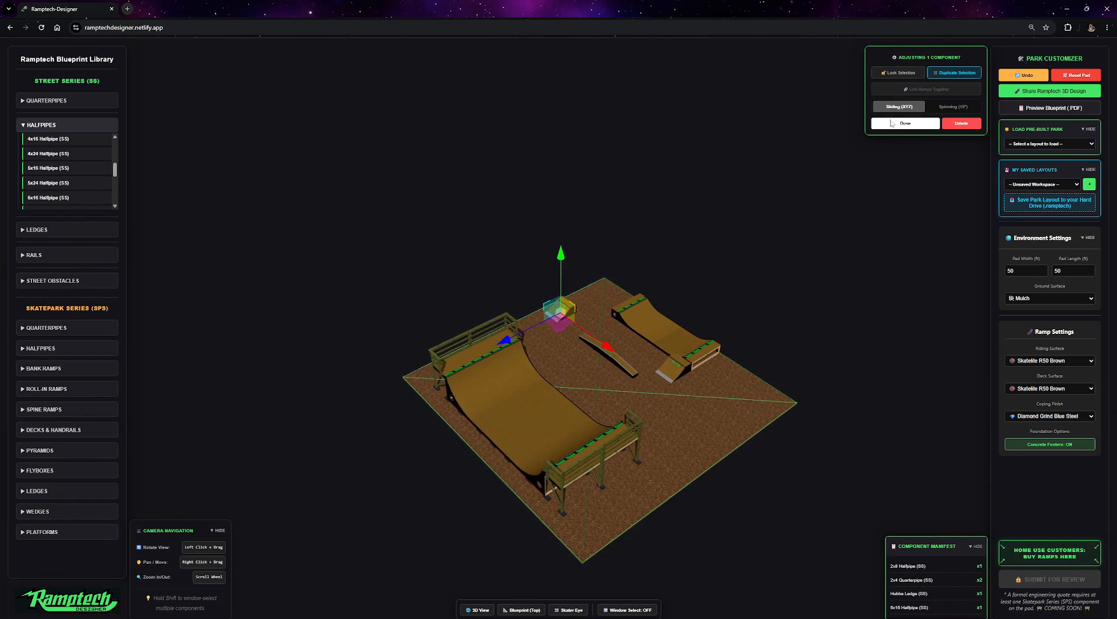
{"action": "left_click_drag", "start_coordinate": [607, 369], "coordinate": [623, 392]}
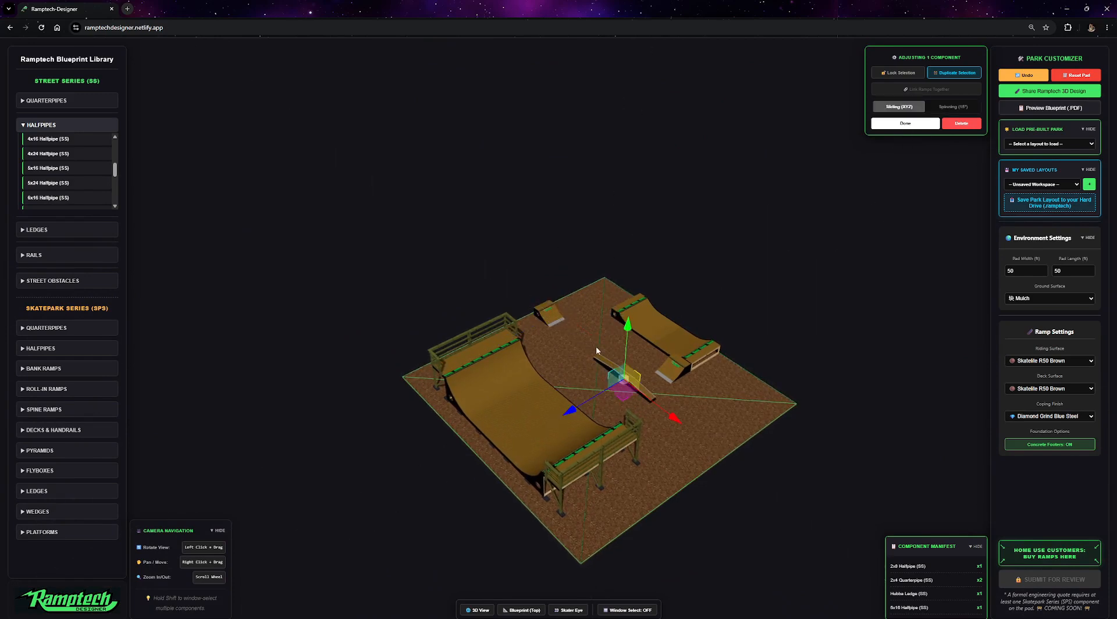
Set the ground surface to Paving Stones.
{"action": "left_click", "coordinate": [1072, 299]}
{"action": "left_click", "coordinate": [1040, 310]}
{"action": "left_click", "coordinate": [1044, 298]}
{"action": "left_click", "coordinate": [1041, 342]}
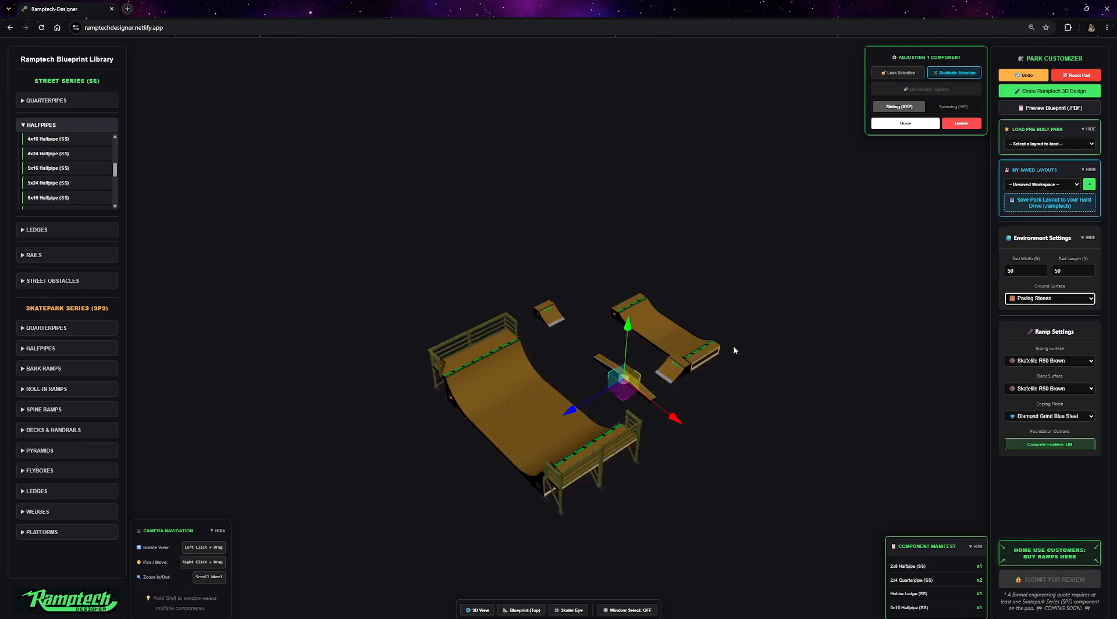
Move the small quarterpipe to the pad's front corner.
{"action": "scroll", "coordinate": [717, 376], "scroll_direction": "up", "scroll_amount": 5}
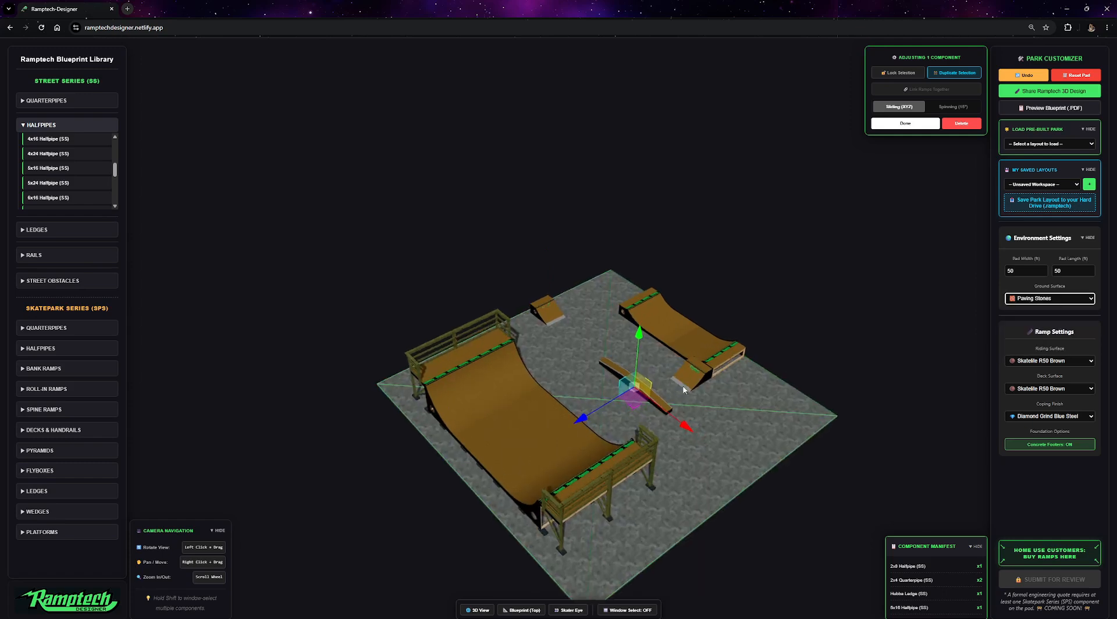
{"action": "left_click", "coordinate": [667, 360]}
{"action": "left_click_drag", "start_coordinate": [665, 377], "coordinate": [693, 480]}
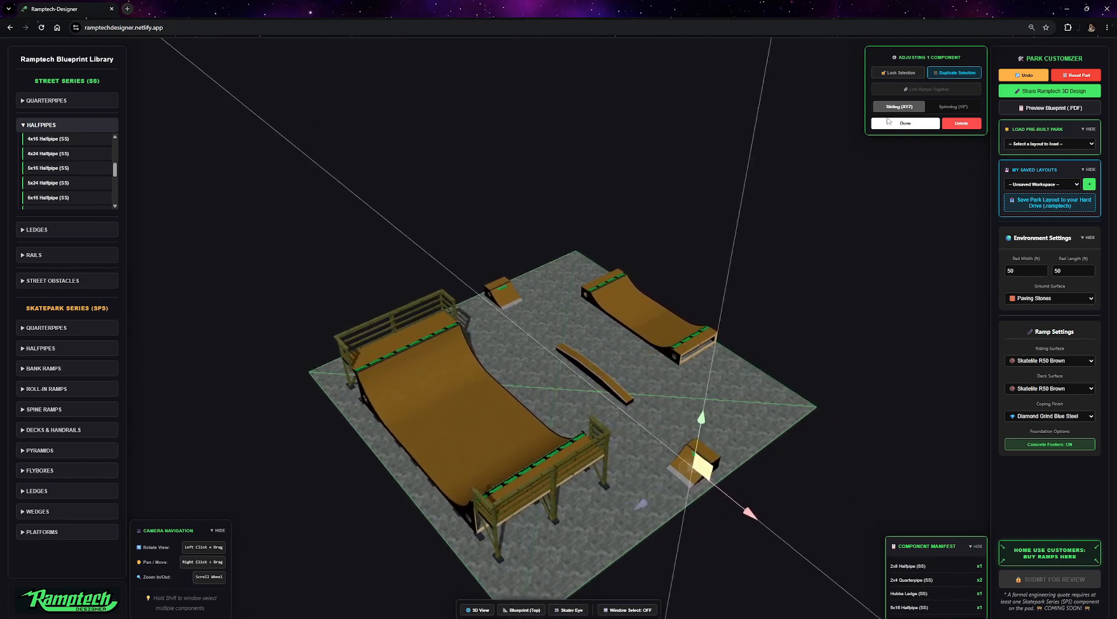
Add a 4x8 Quarterpipe (SS) and place it beside the small quarterpipe.
{"action": "left_click", "coordinate": [29, 102]}
{"action": "scroll", "coordinate": [62, 155], "scroll_direction": "down", "scroll_amount": 2}
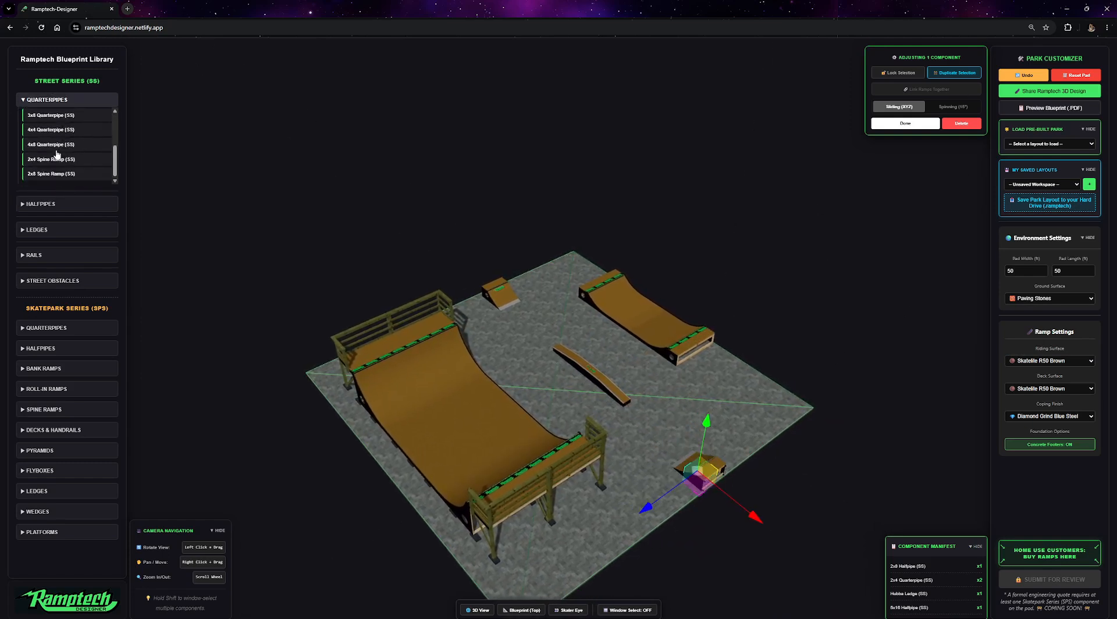
{"action": "left_click", "coordinate": [48, 144]}
{"action": "left_click_drag", "start_coordinate": [551, 400], "coordinate": [652, 482]}
{"action": "left_click", "coordinate": [652, 482]}
{"action": "left_click", "coordinate": [954, 107]}
{"action": "double_click", "coordinate": [591, 372]}
Add a Skate Bench (SS) and a 5-0 SkateTable Low (SS), moving the table beside the ledge.
{"action": "left_click", "coordinate": [40, 229]}
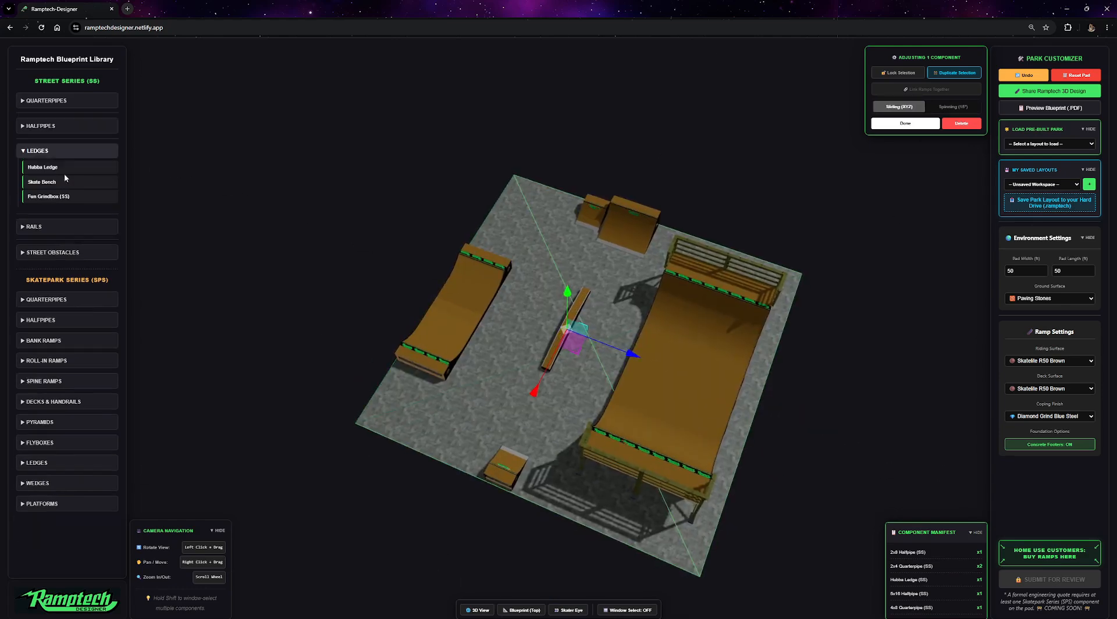
{"action": "left_click", "coordinate": [45, 182]}
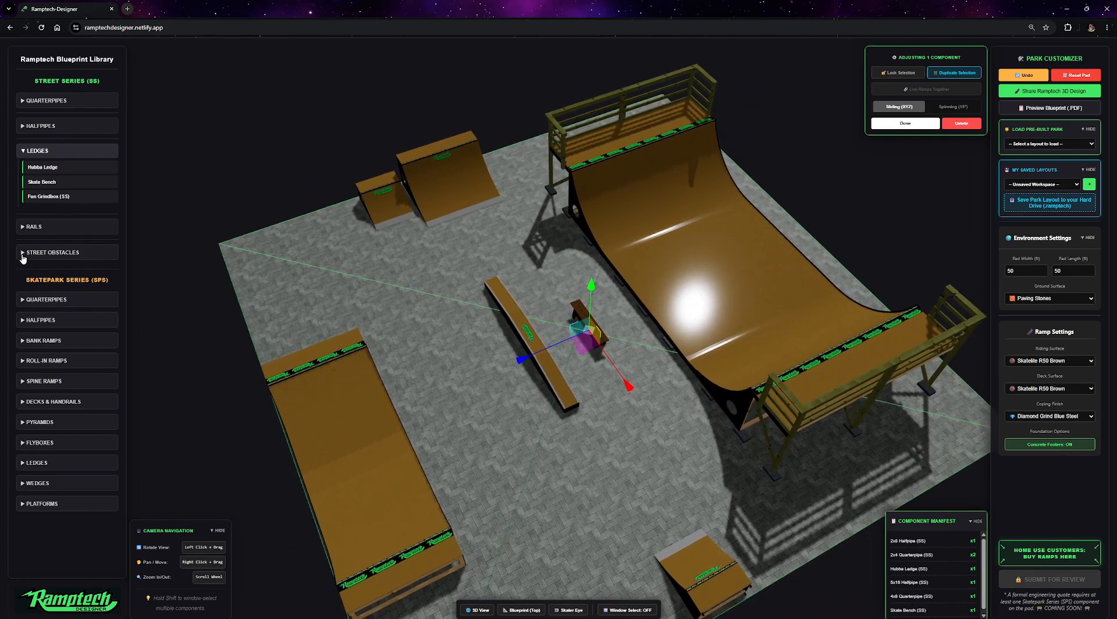
{"action": "left_click", "coordinate": [23, 252]}
{"action": "scroll", "coordinate": [53, 247], "scroll_direction": "down", "scroll_amount": 2}
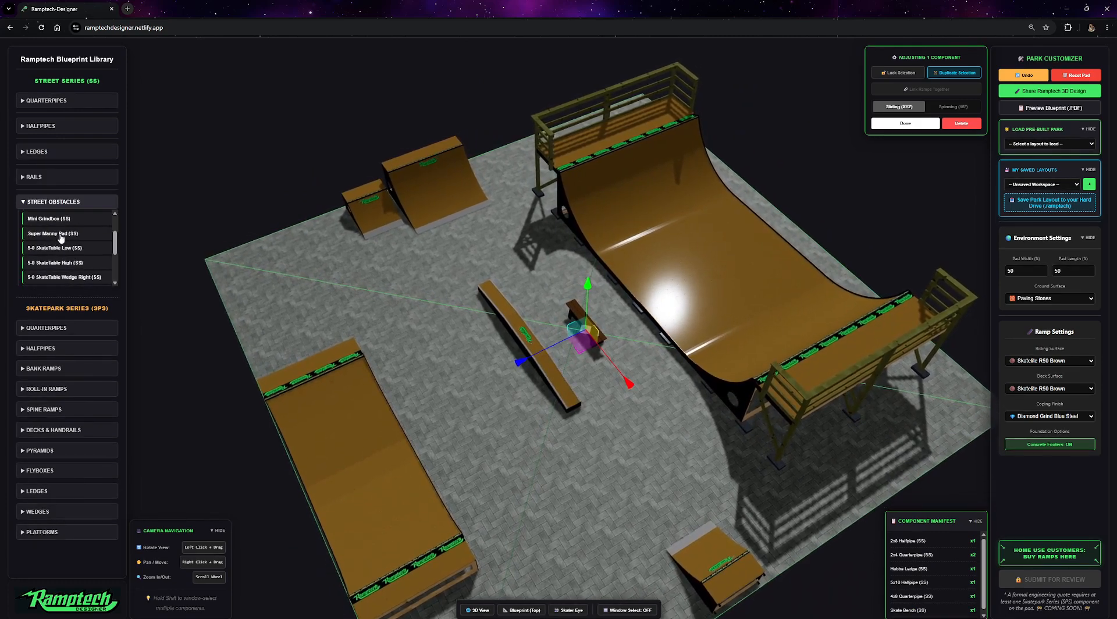
{"action": "left_click", "coordinate": [54, 250]}
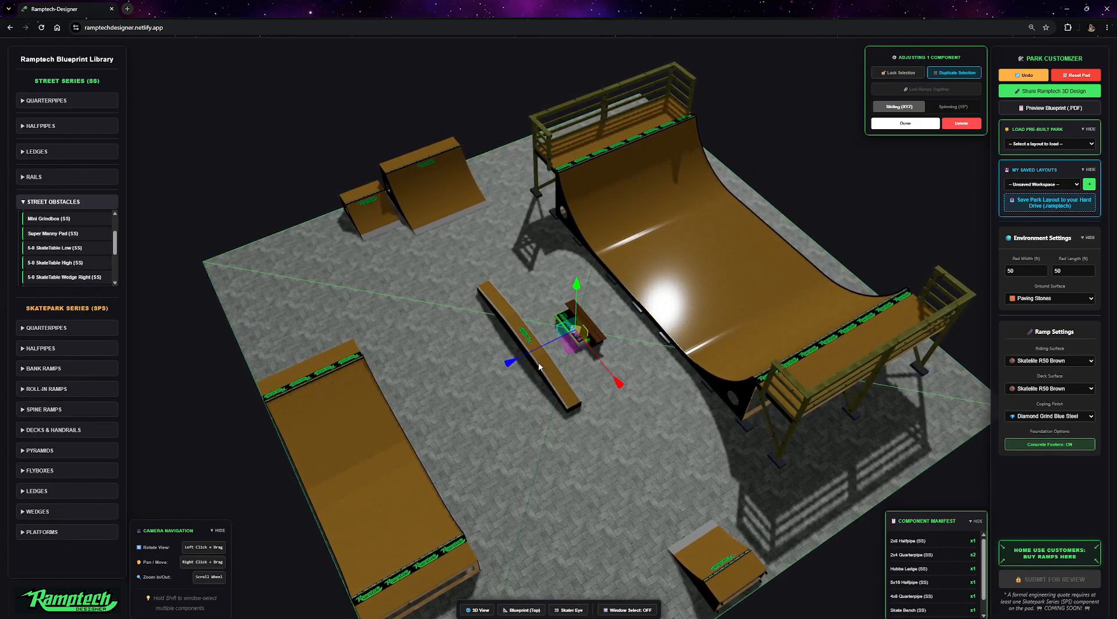
{"action": "left_click_drag", "start_coordinate": [571, 343], "coordinate": [490, 397]}
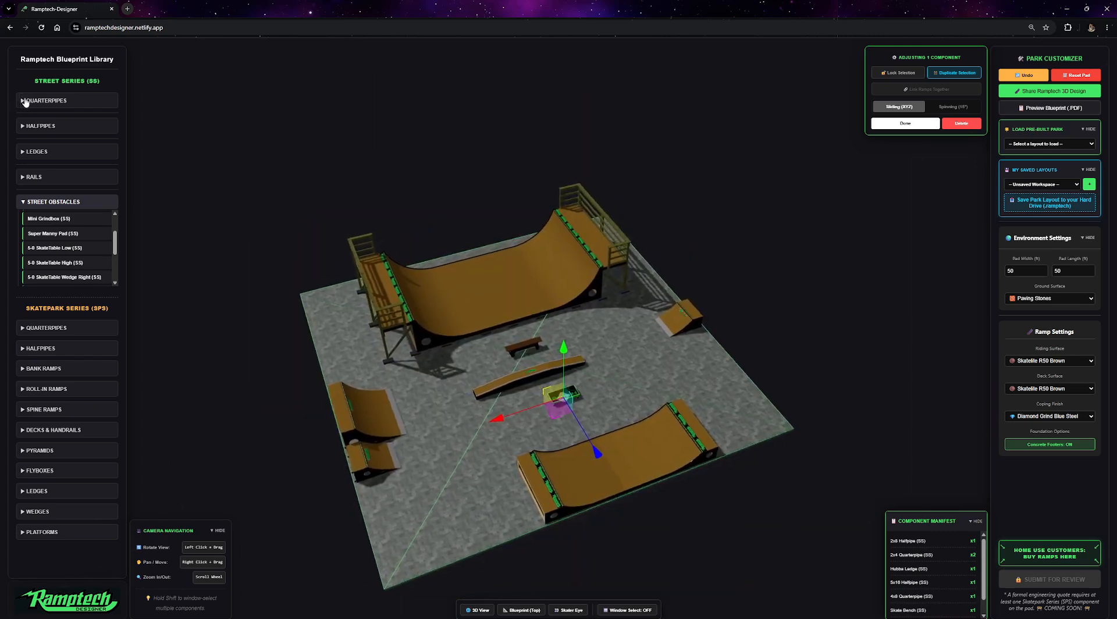
Add a second 4x8 Quarterpipe (SS) and link it with the first 4x8 quarterpipe.
{"action": "left_click", "coordinate": [25, 101]}
{"action": "left_click", "coordinate": [51, 144]}
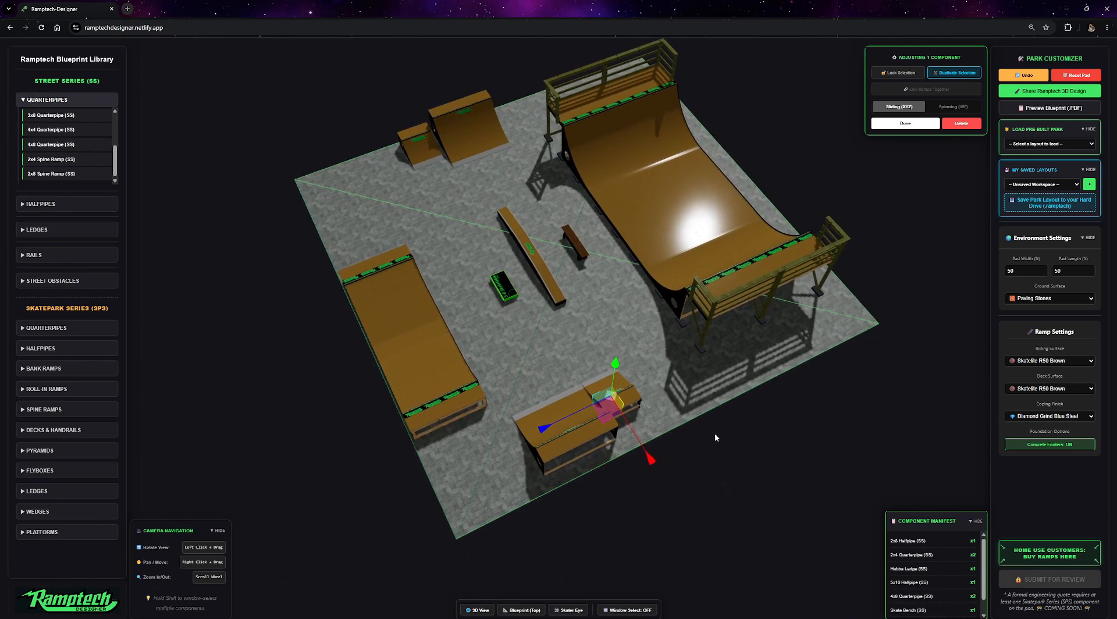
{"action": "left_click_drag", "start_coordinate": [690, 506], "coordinate": [501, 344], "text": "shift"}
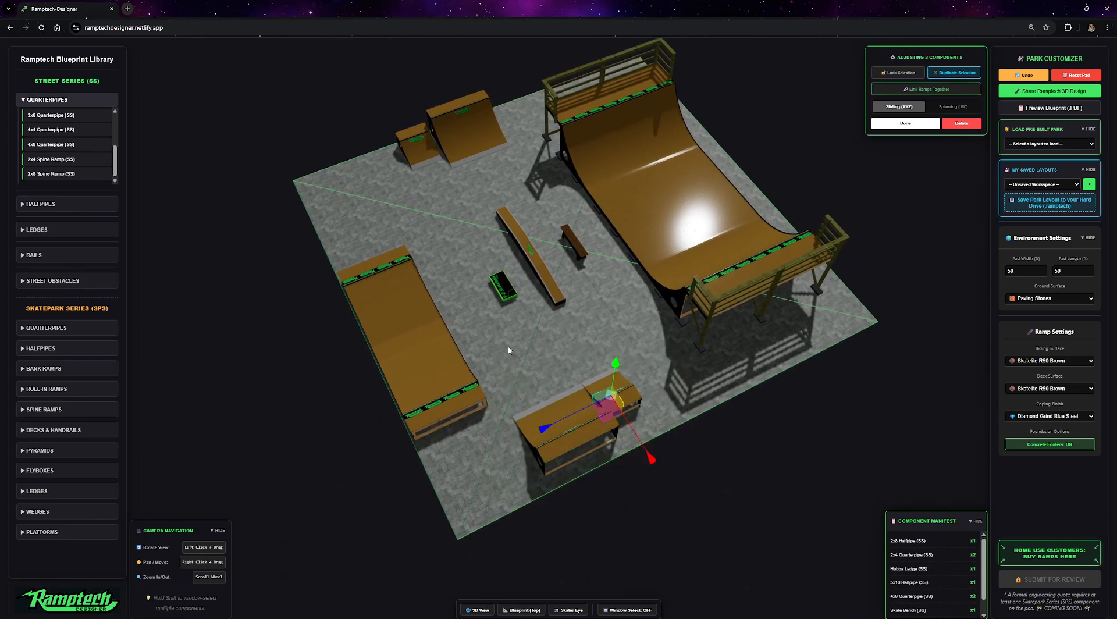
{"action": "left_click_drag", "start_coordinate": [623, 429], "coordinate": [635, 429]}
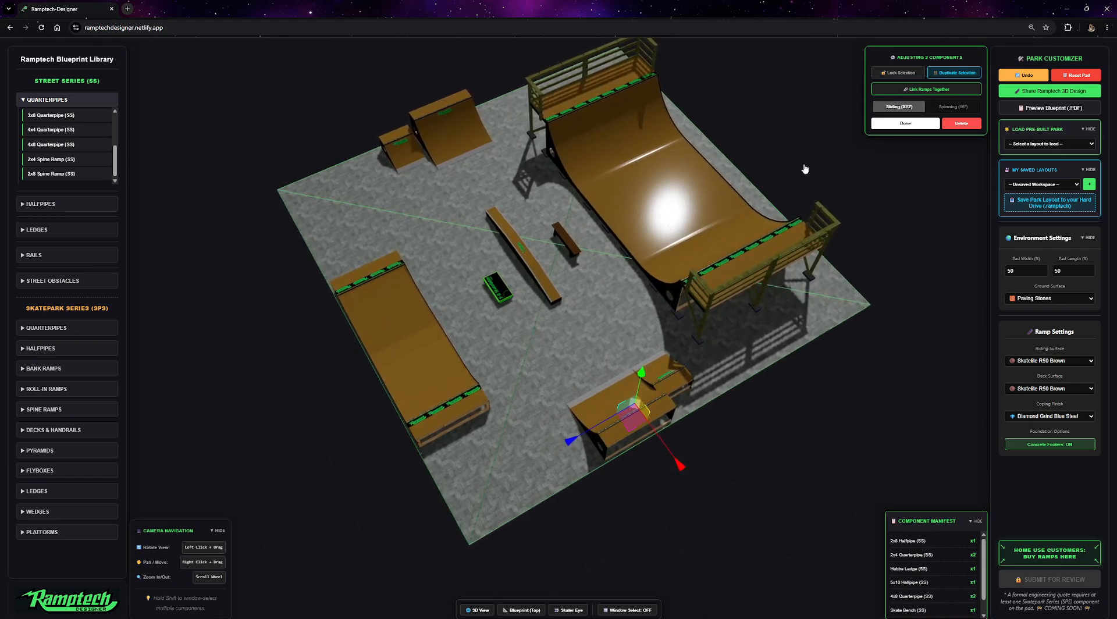
{"action": "left_click", "coordinate": [926, 89]}
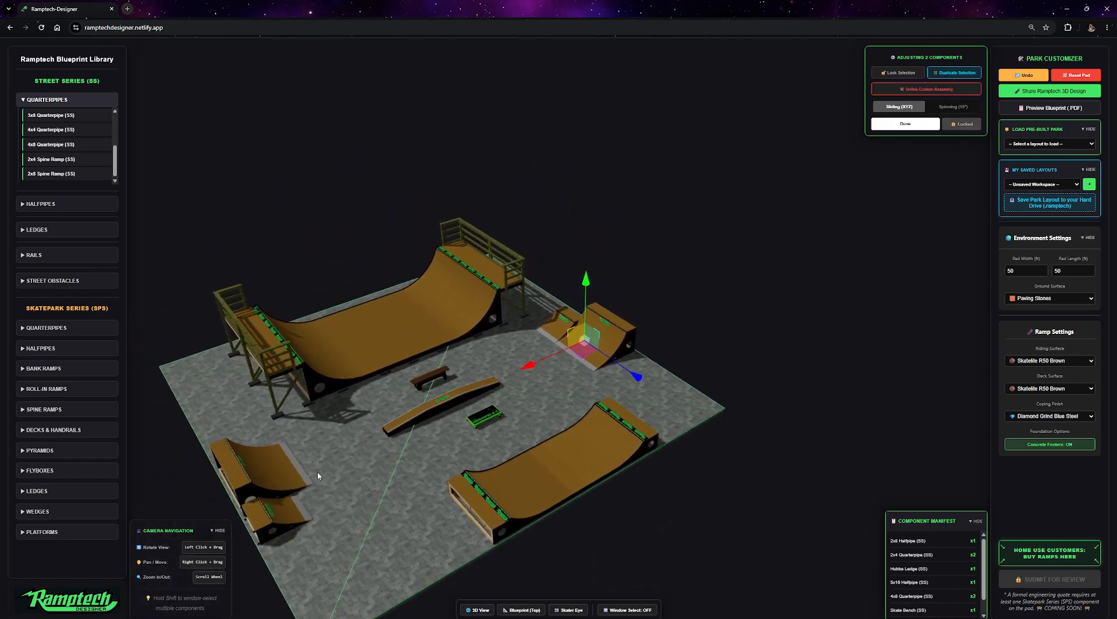
Select both 4x8 quarterpipes in the corner and link them together again.
{"action": "left_click", "coordinate": [255, 473]}
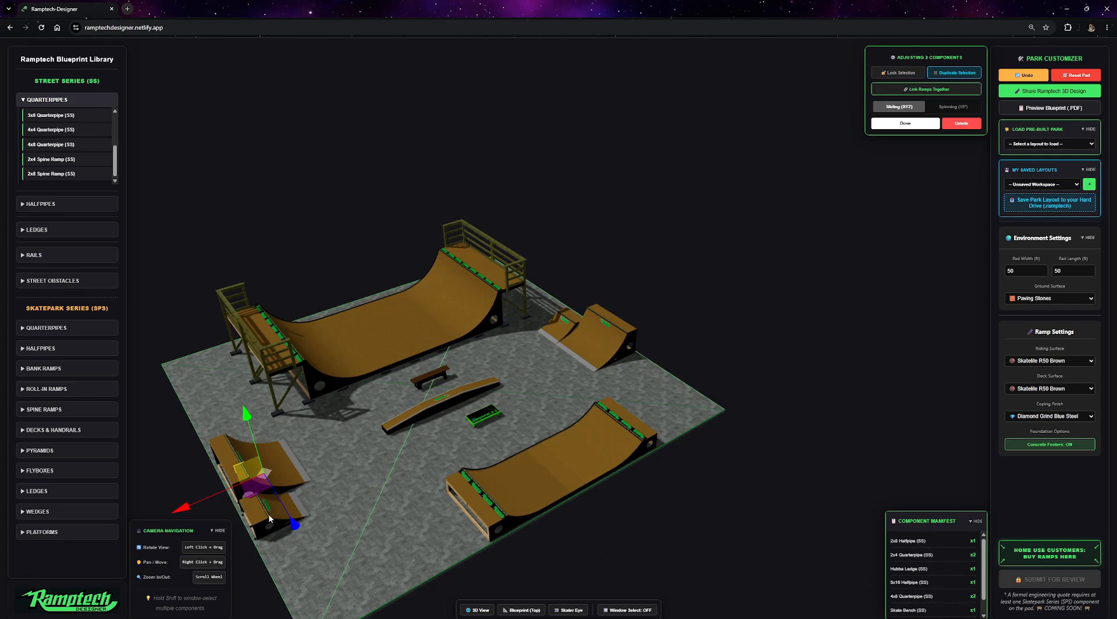
{"action": "left_click_drag", "start_coordinate": [658, 227], "coordinate": [261, 381]}
{"action": "left_click", "coordinate": [267, 388]}
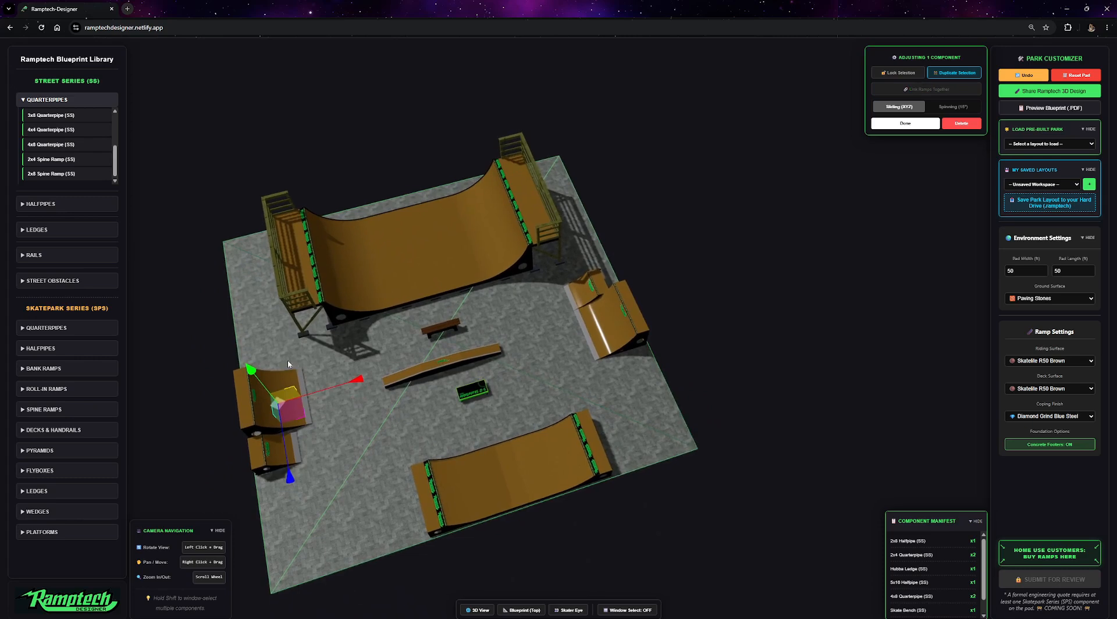
{"action": "left_click", "coordinate": [277, 440], "text": "shift"}
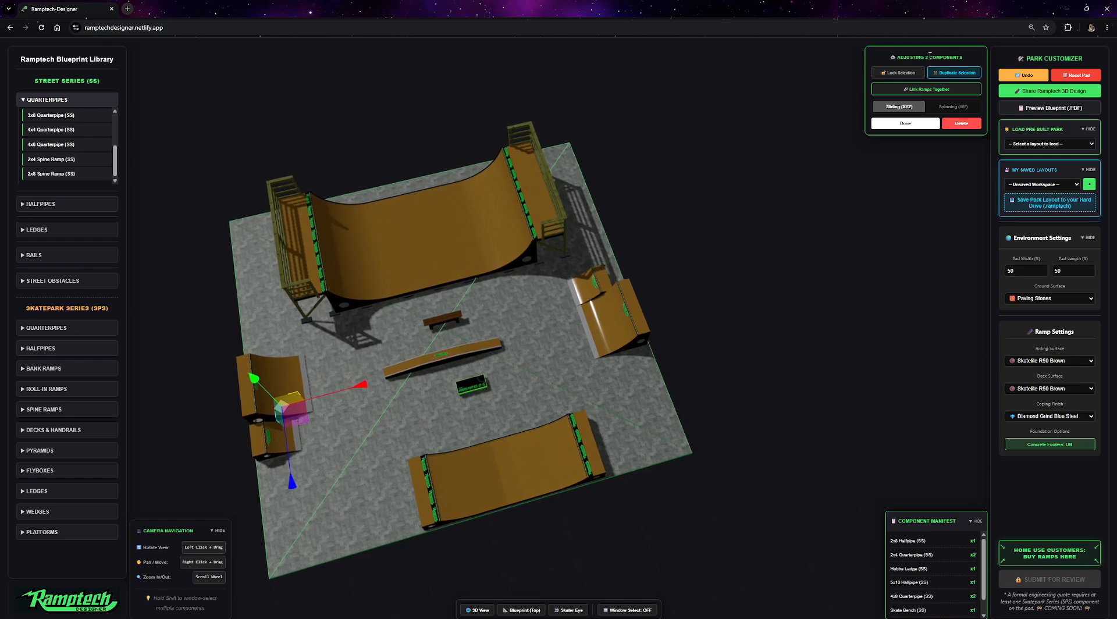
{"action": "left_click", "coordinate": [922, 98]}
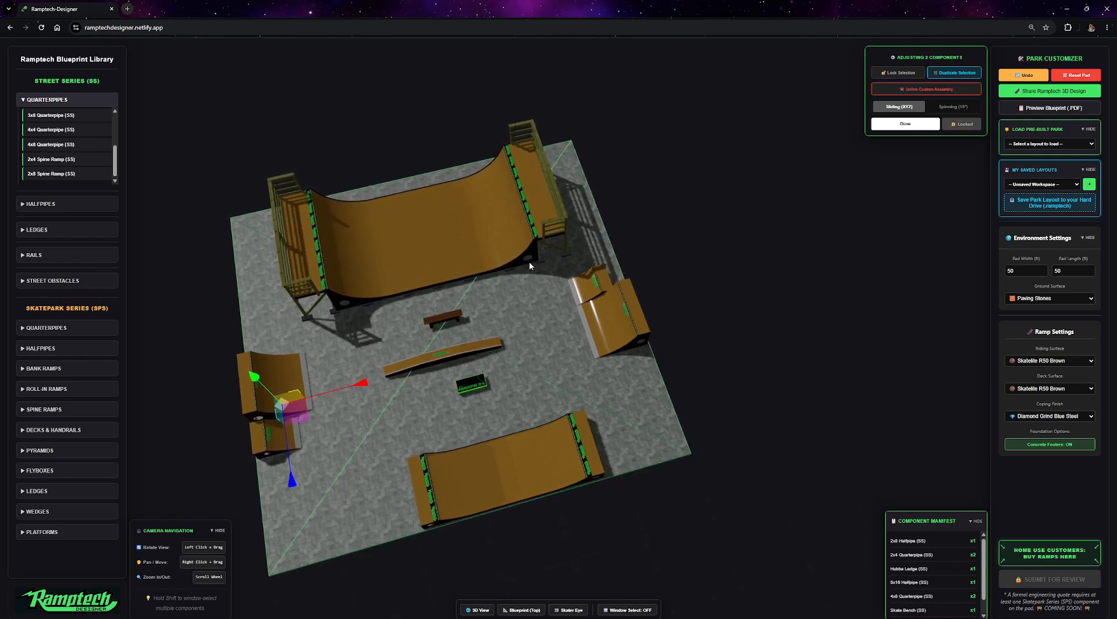
Link the skate bench and the ledge into one assembly and nudge it slightly.
{"action": "left_click", "coordinate": [444, 320]}
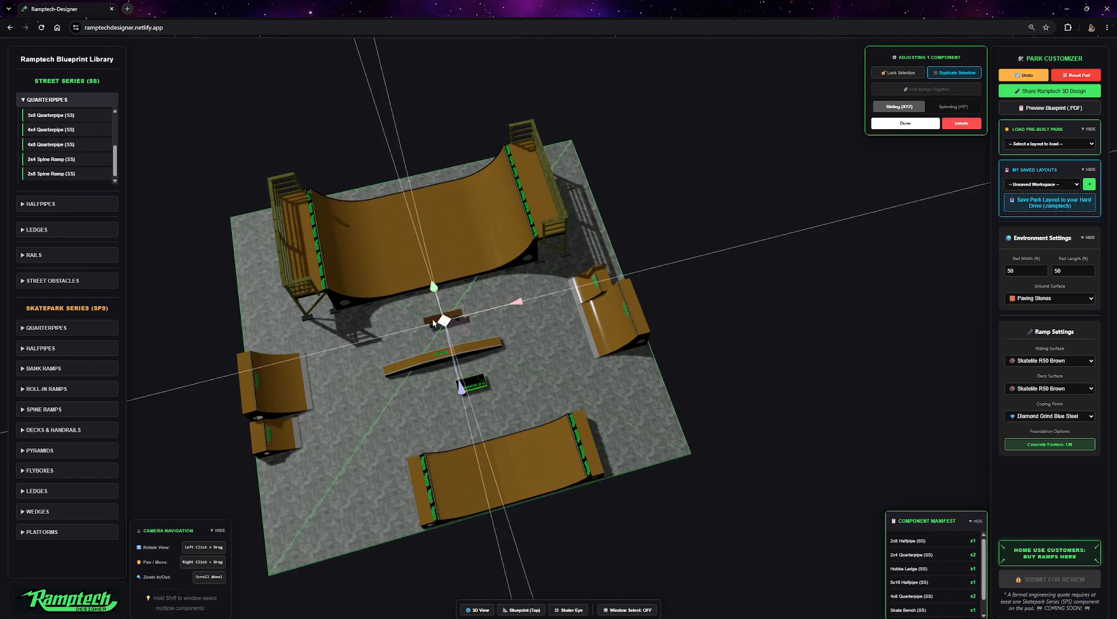
{"action": "left_click", "coordinate": [428, 360], "text": "shift"}
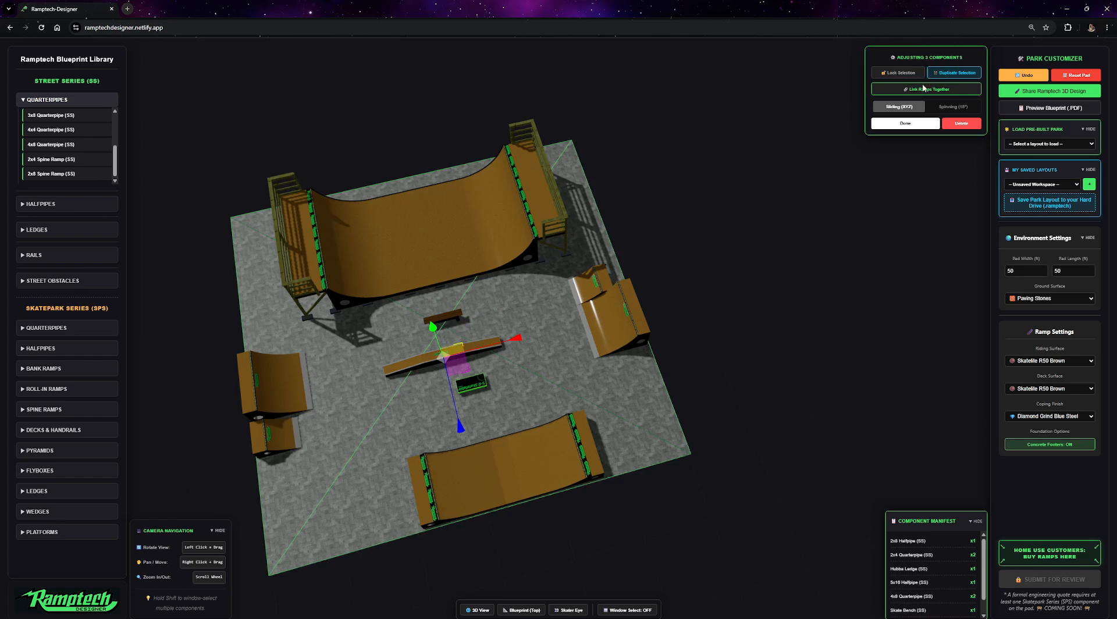
{"action": "left_click", "coordinate": [923, 88]}
{"action": "left_click_drag", "start_coordinate": [460, 364], "coordinate": [463, 380]}
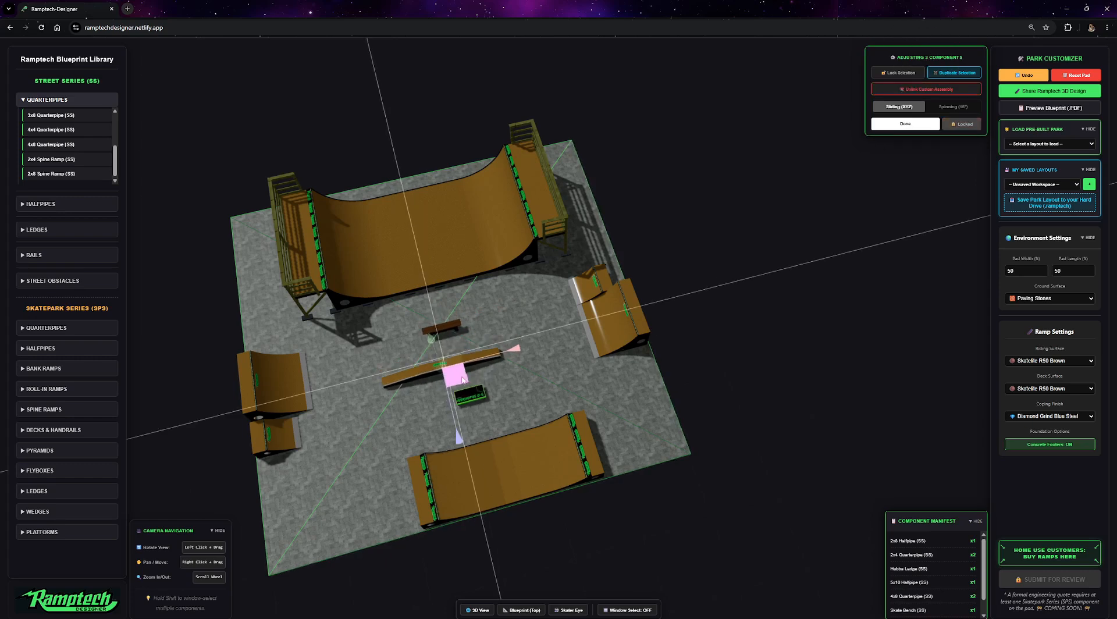
Select the linked quarterpipe pair beside the halfpipe.
{"action": "left_click", "coordinate": [270, 385]}
{"action": "left_click_drag", "start_coordinate": [296, 415], "coordinate": [294, 415]}
{"action": "left_click", "coordinate": [588, 349]}
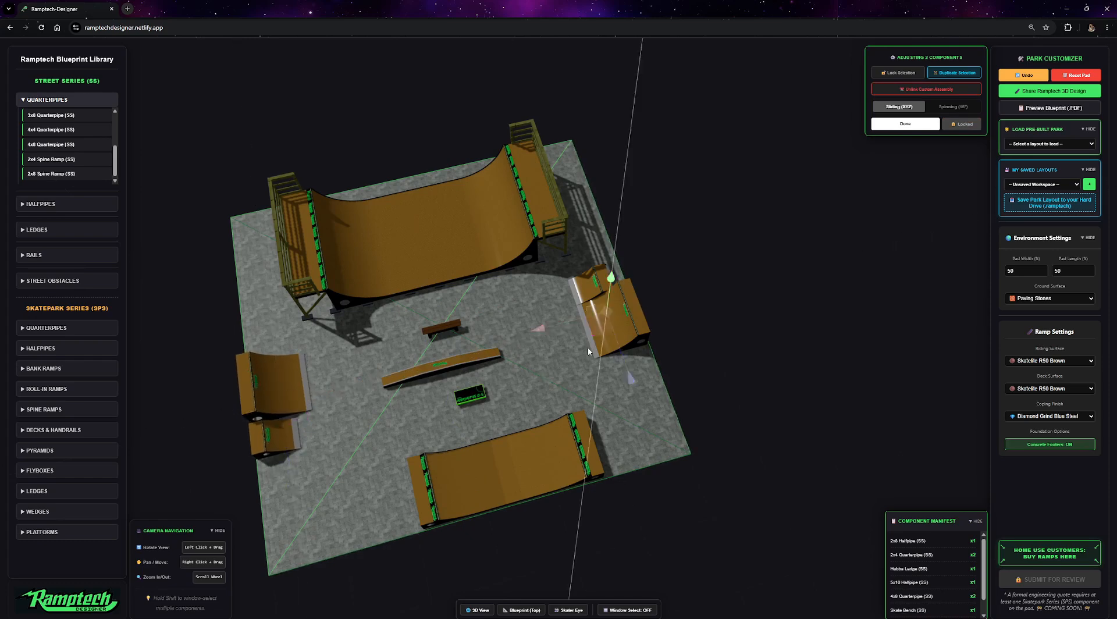
{"action": "left_click_drag", "start_coordinate": [682, 309], "coordinate": [1010, 219]}
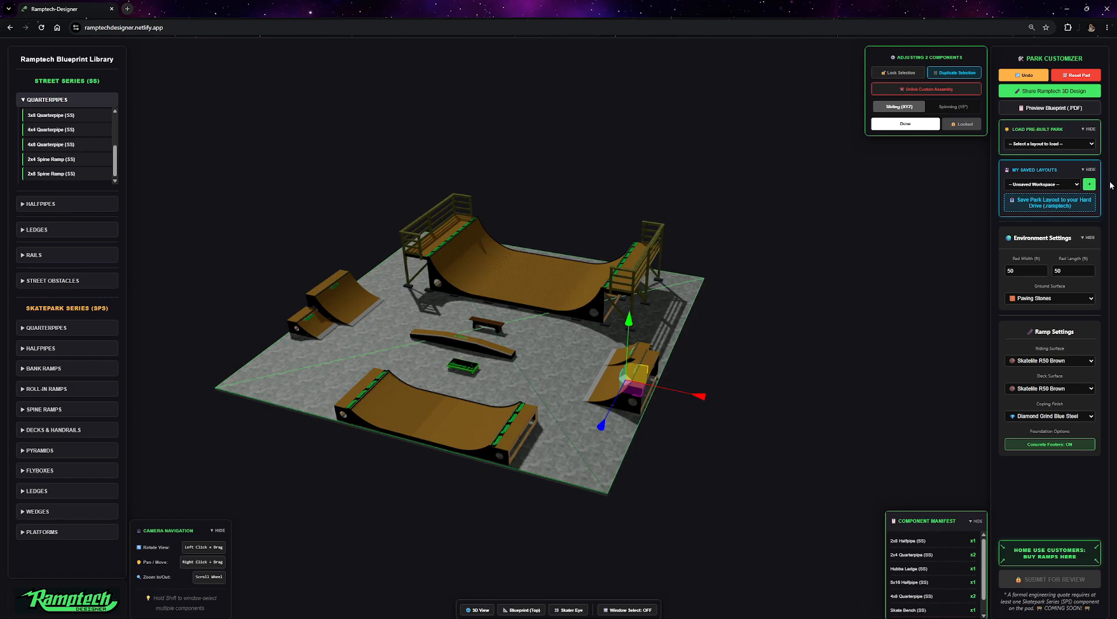
Save the current layout as Backyard Park.
{"action": "left_click", "coordinate": [1089, 184]}
{"action": "type", "text": "bACK"}
{"action": "key", "text": "BackSpace"}
{"action": "key", "text": "BackSpace"}
{"action": "key", "text": "BackSpace"}
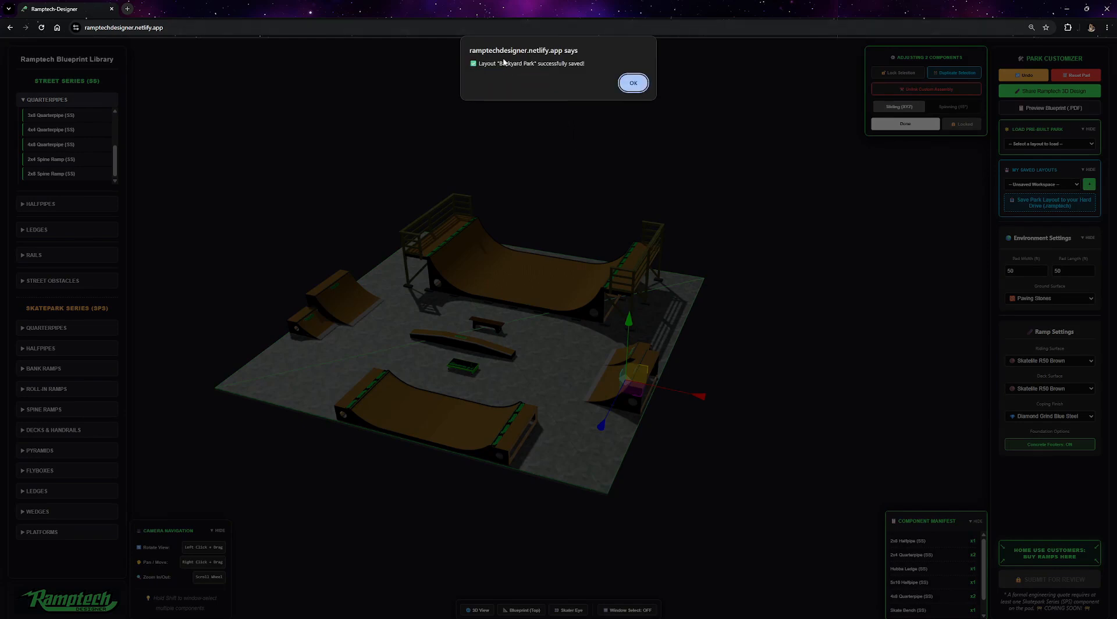
{"action": "left_click", "coordinate": [634, 83]}
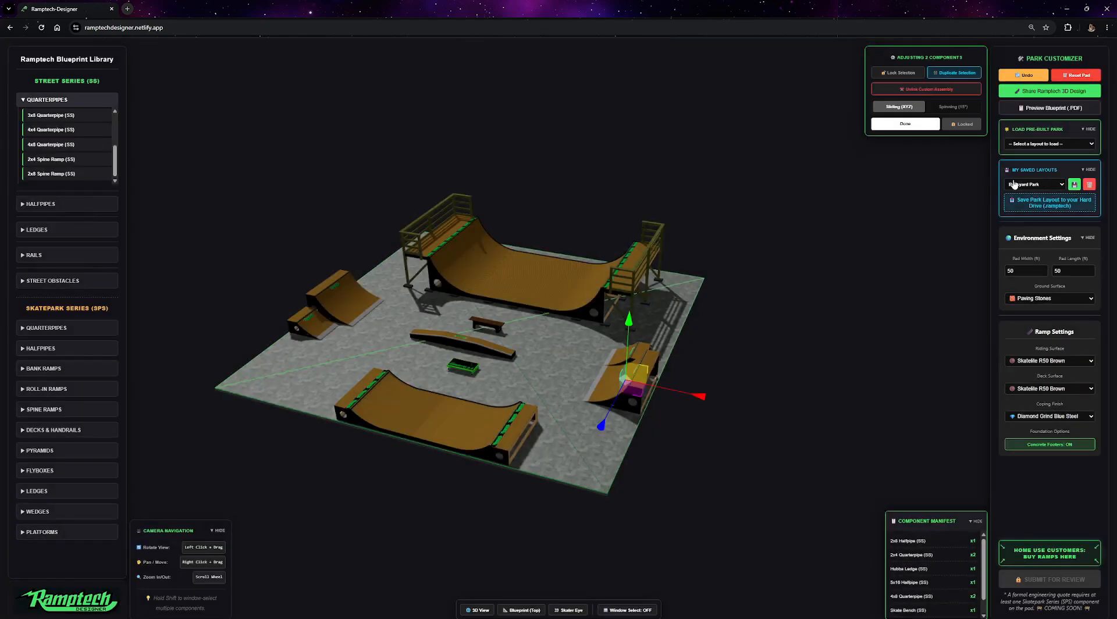
Nudge the selected quarterpipe pair slightly and overwrite the saved Backyard Park layout.
{"action": "left_click", "coordinate": [1075, 185]}
{"action": "left_click_drag", "start_coordinate": [635, 389], "coordinate": [623, 385]}
{"action": "left_click", "coordinate": [1074, 185]}
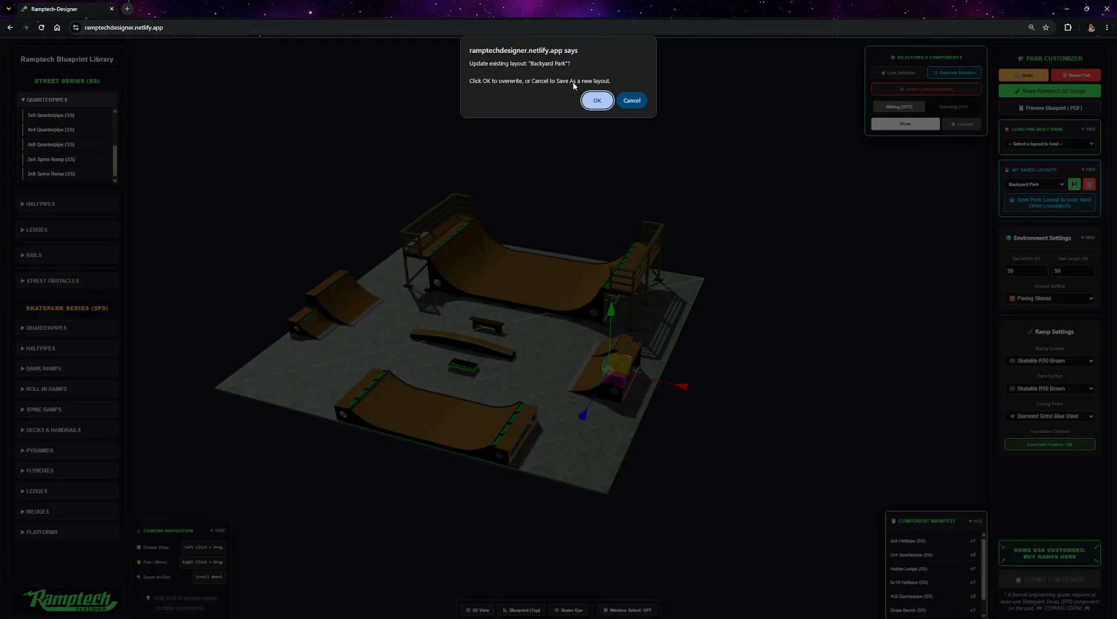
{"action": "left_click", "coordinate": [598, 101]}
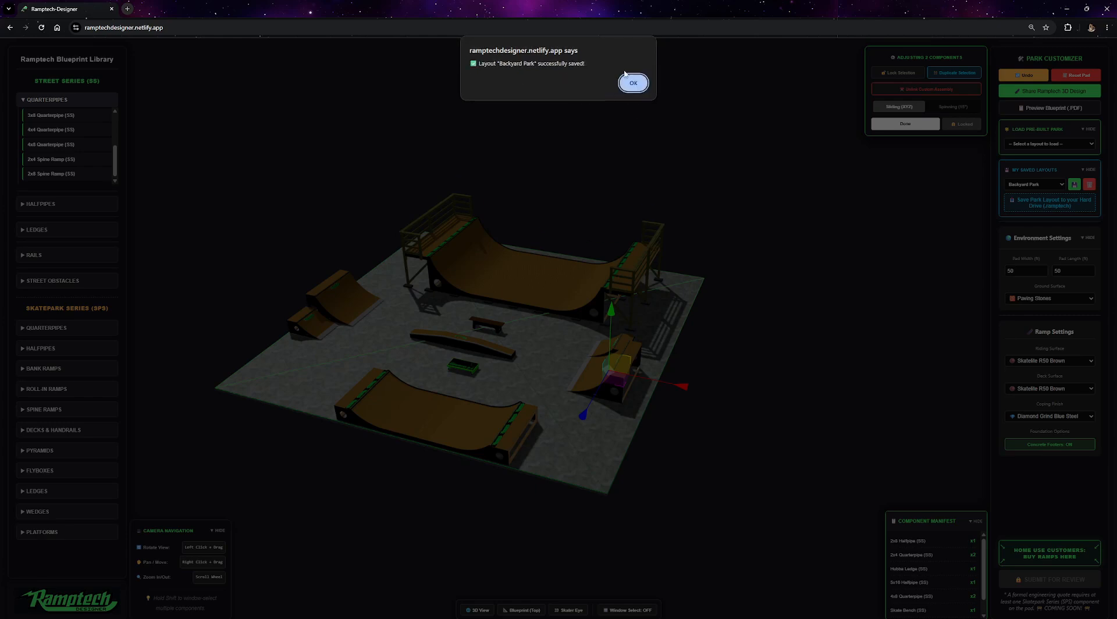
{"action": "left_click", "coordinate": [635, 83]}
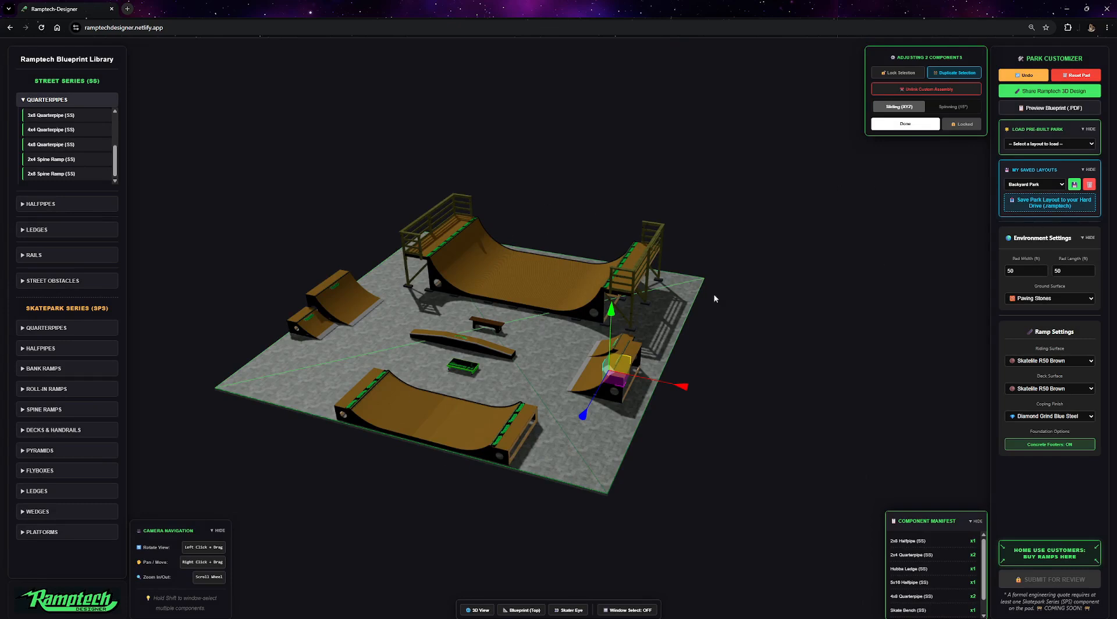
Load the pre-built Skatepark Layout 4, accepting that the current layout is cleared.
{"action": "left_click", "coordinate": [1057, 143]}
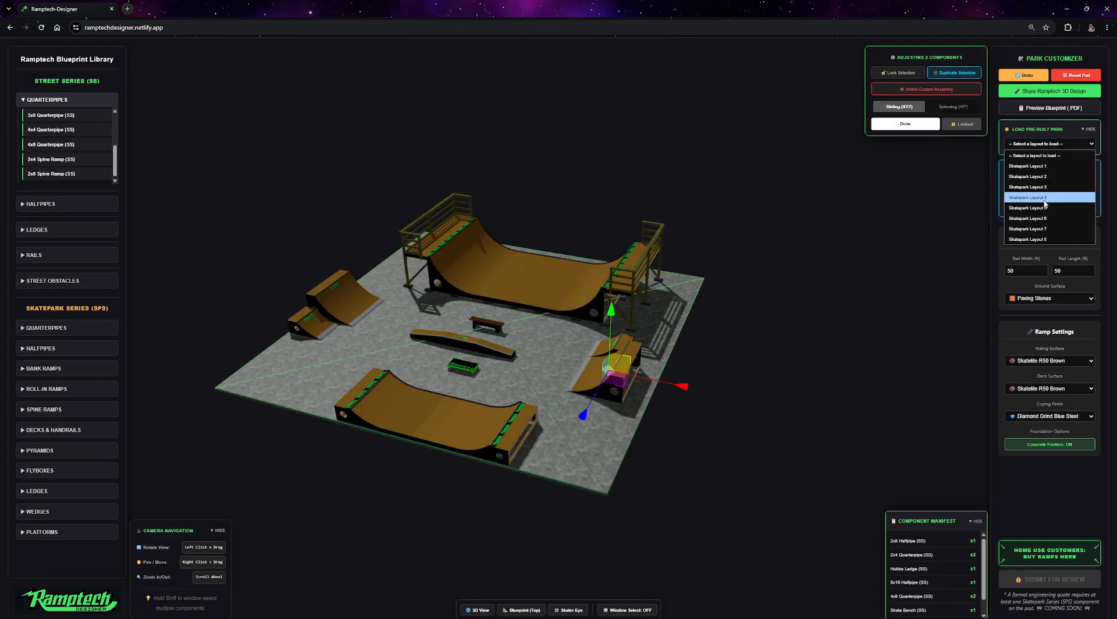
{"action": "left_click", "coordinate": [1040, 198]}
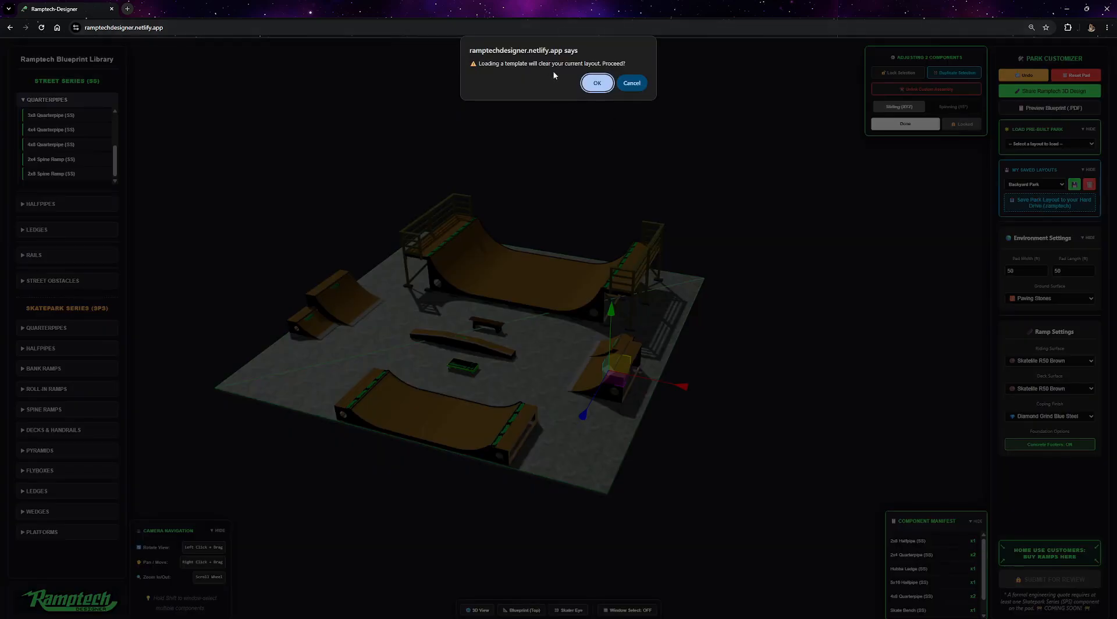
{"action": "left_click", "coordinate": [597, 83]}
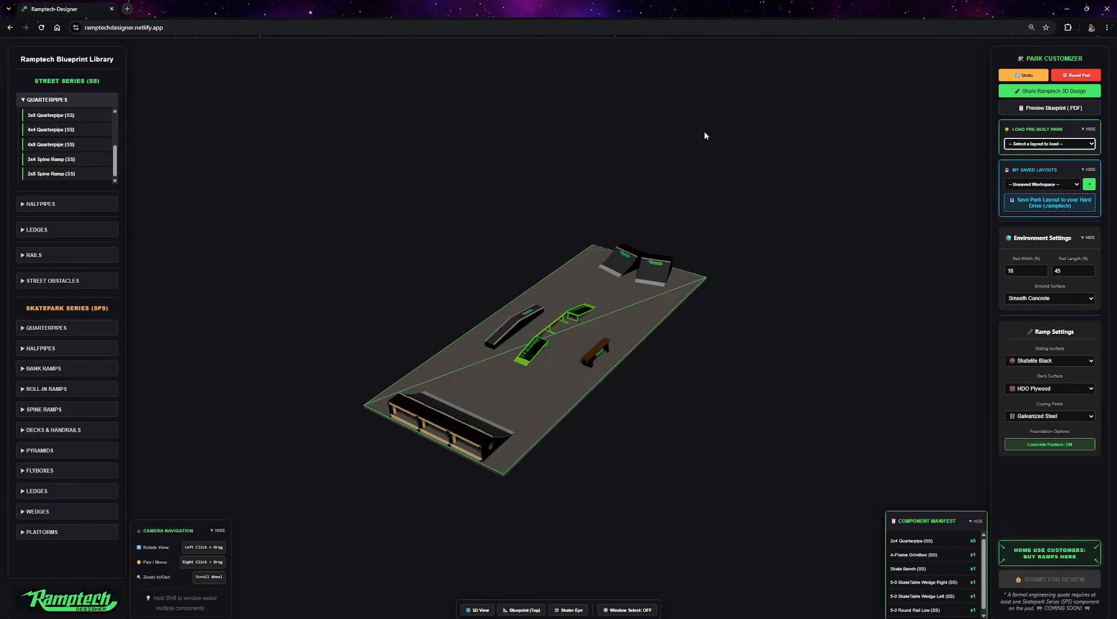
{"action": "left_click_drag", "start_coordinate": [765, 222], "coordinate": [751, 261]}
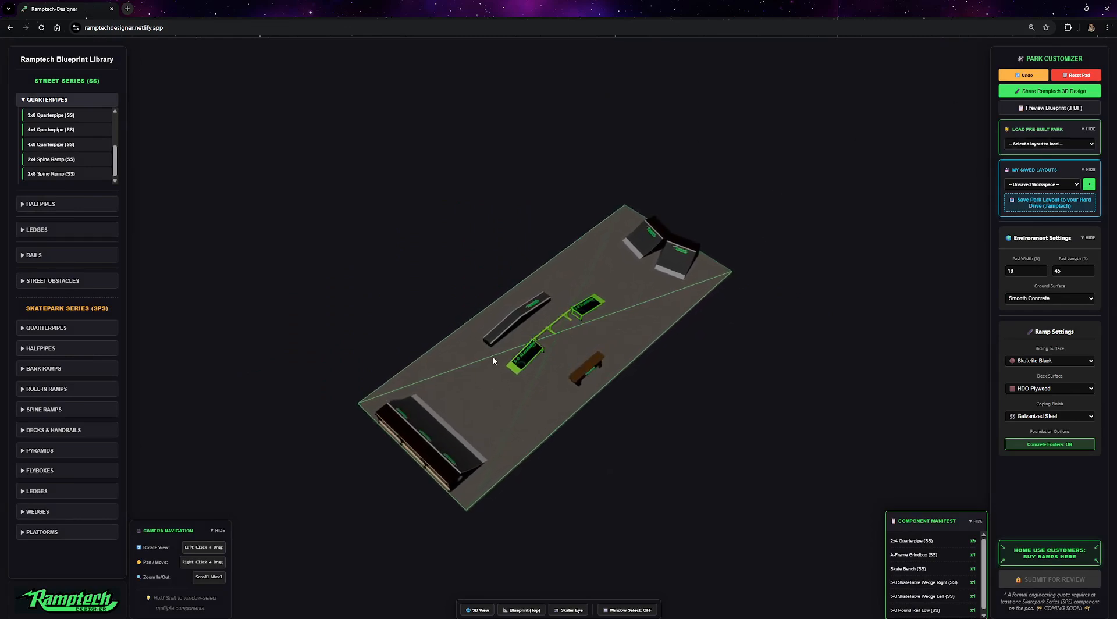
Load the saved Backyard Park layout, accepting that the current pad is cleared.
{"action": "key", "text": "ctrl"}
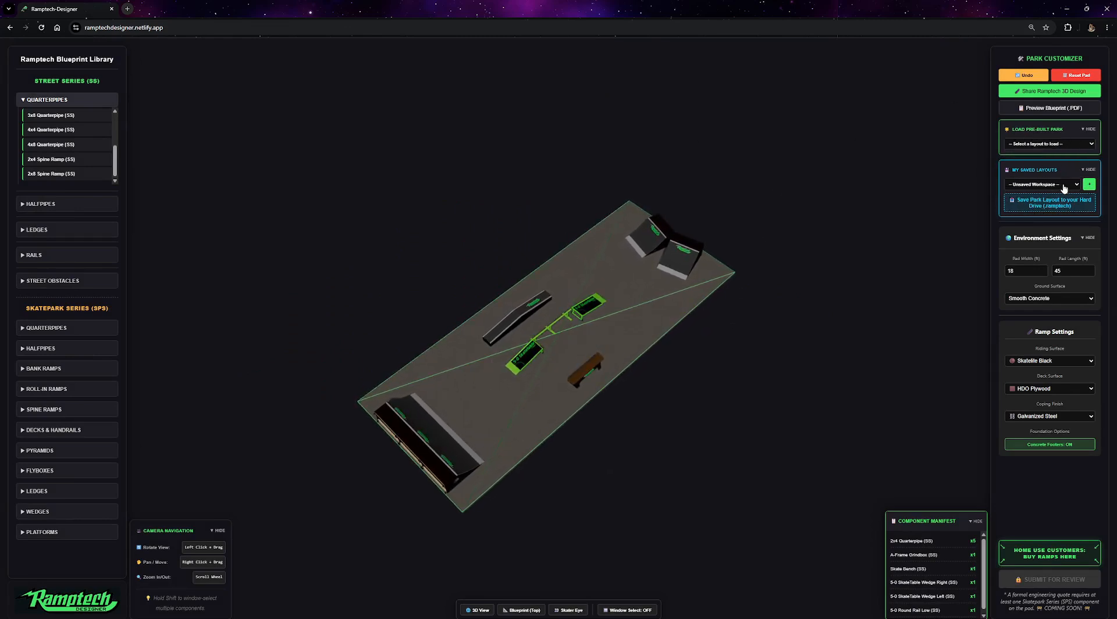
{"action": "left_click", "coordinate": [1069, 185]}
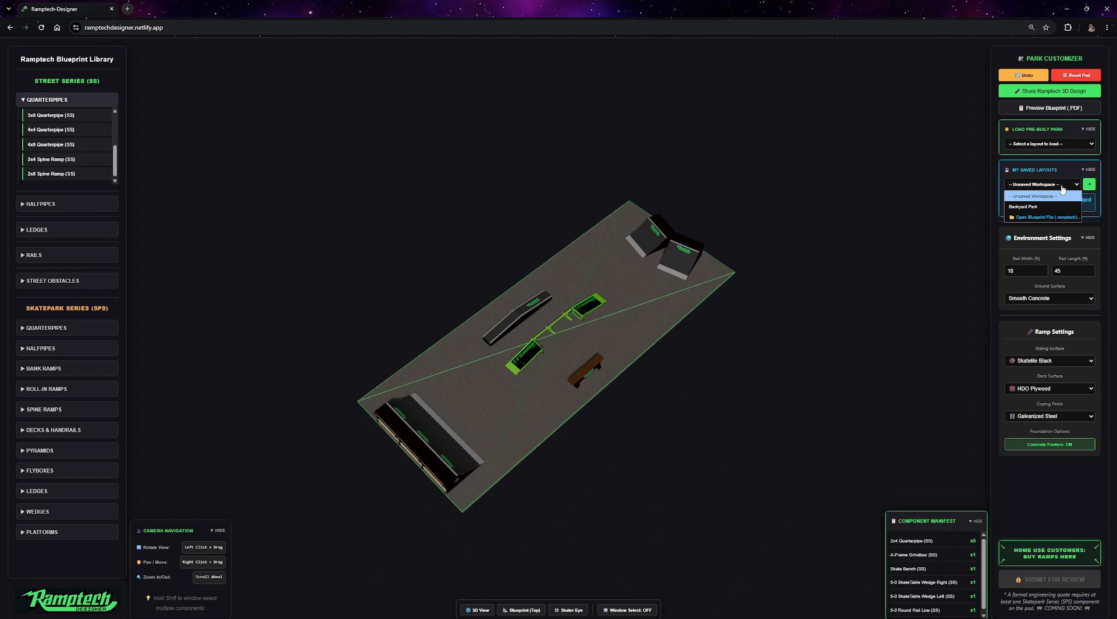
{"action": "left_click", "coordinate": [1033, 207]}
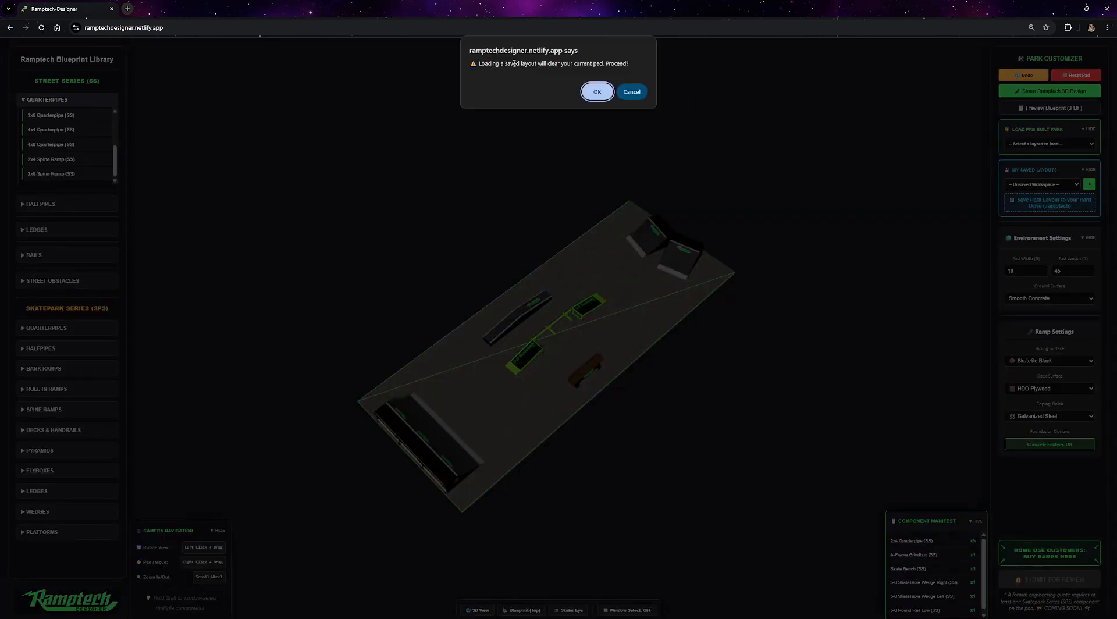
{"action": "left_click", "coordinate": [597, 92]}
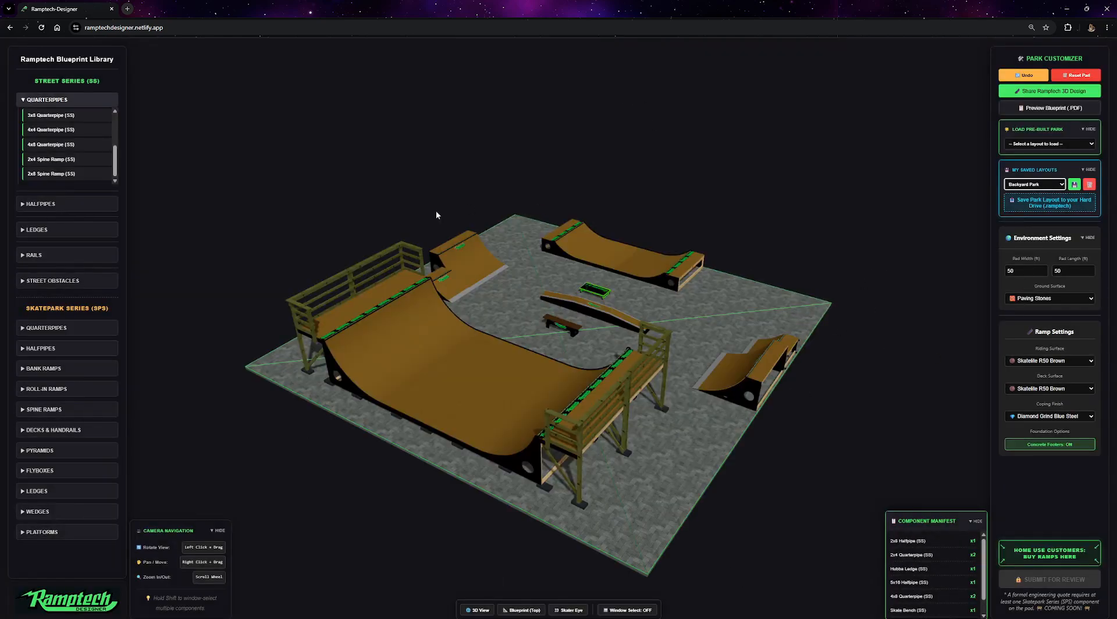
Export the layout to a file on the hard drive named Backyard Park.
{"action": "left_click_drag", "start_coordinate": [749, 314], "coordinate": [654, 278]}
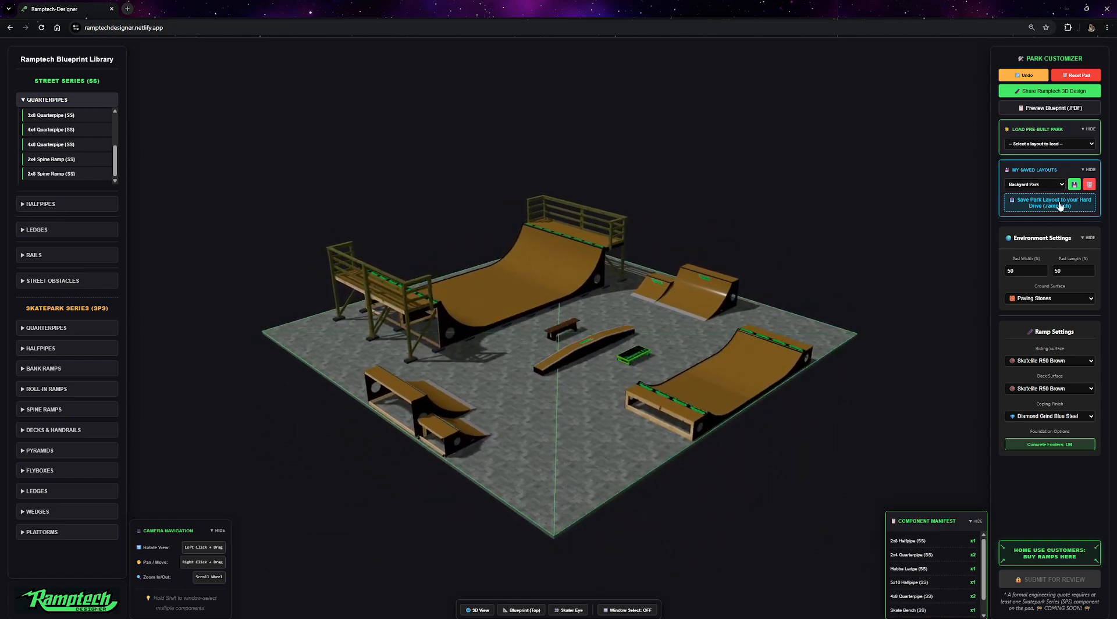
{"action": "left_click", "coordinate": [1058, 203]}
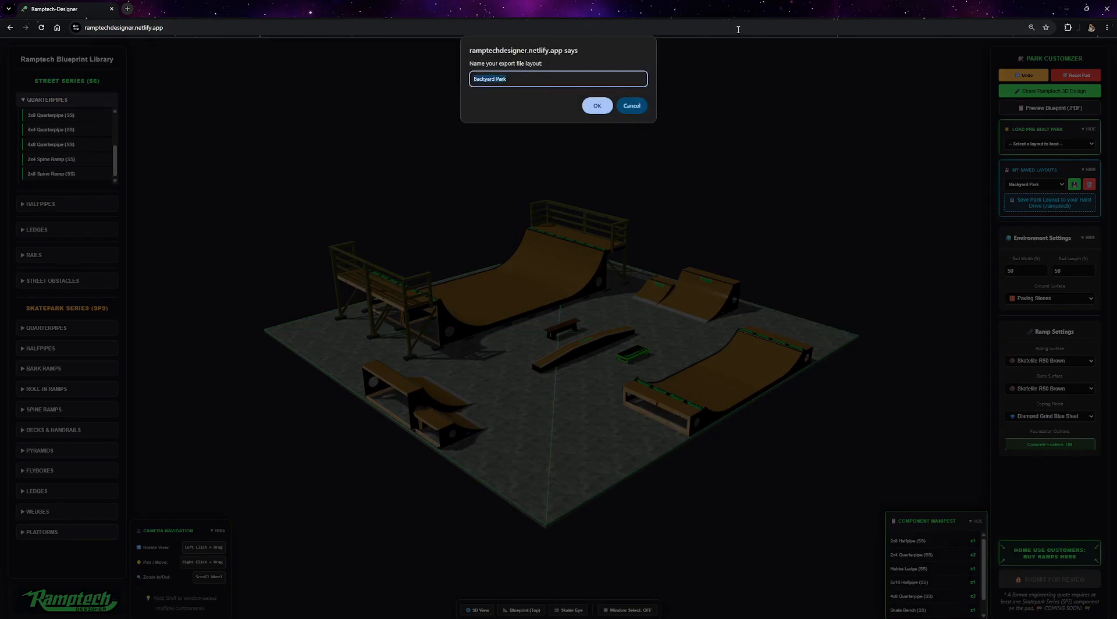
{"action": "key", "text": "ctrl"}
{"action": "left_click", "coordinate": [598, 105]}
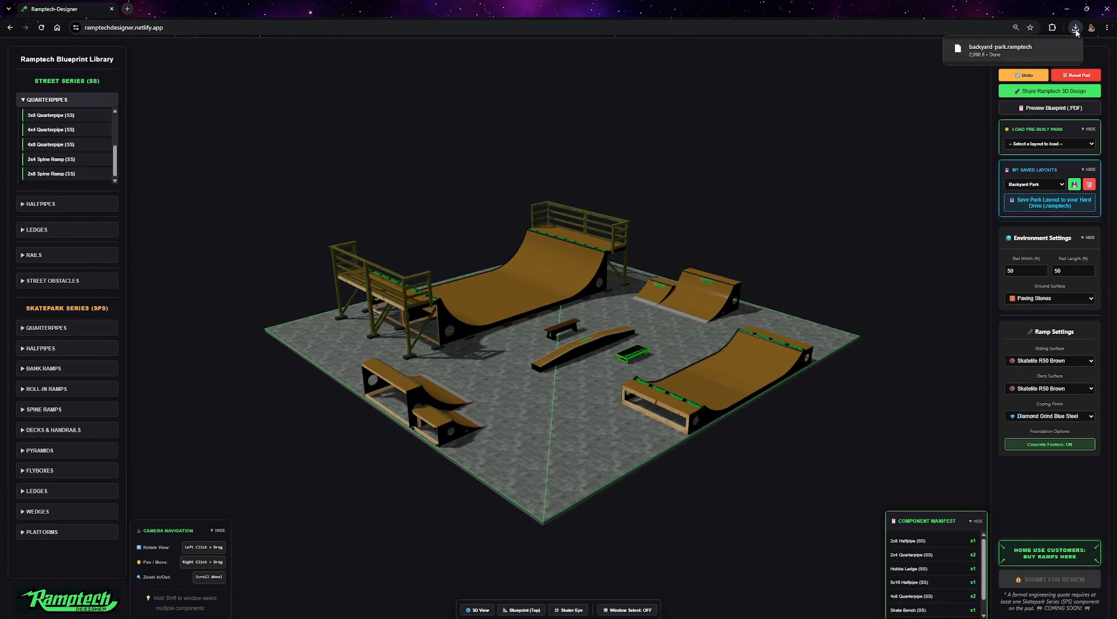
Import the backyard park .ramptech file from the Downloads folder as a blueprint file.
{"action": "mouse_move", "coordinate": [994, 55]}
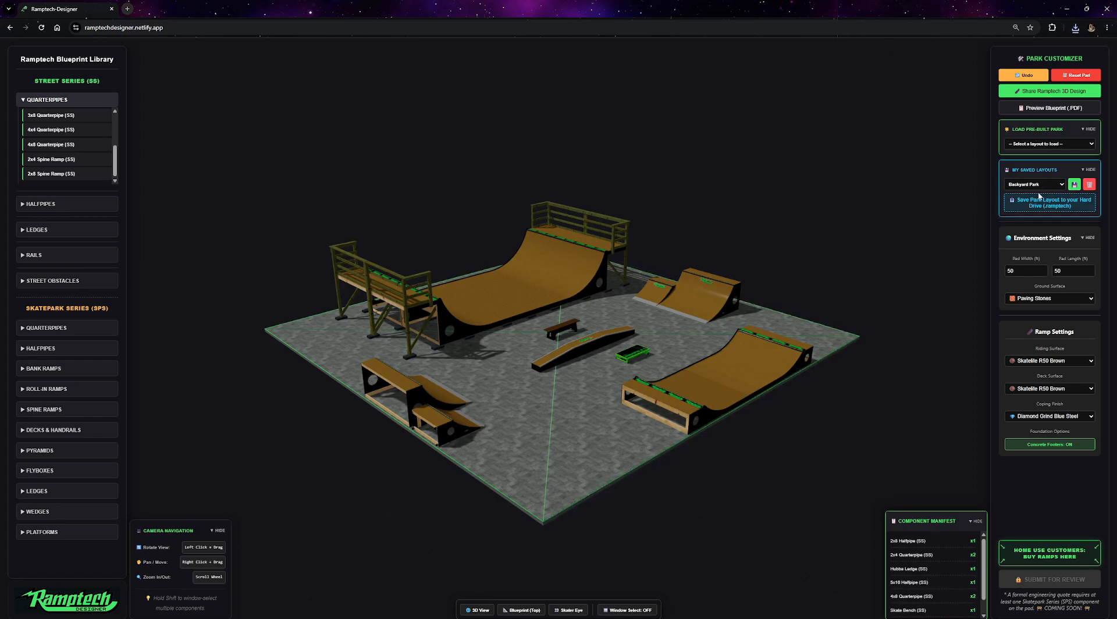
{"action": "left_click", "coordinate": [1061, 186]}
{"action": "left_click", "coordinate": [1038, 220]}
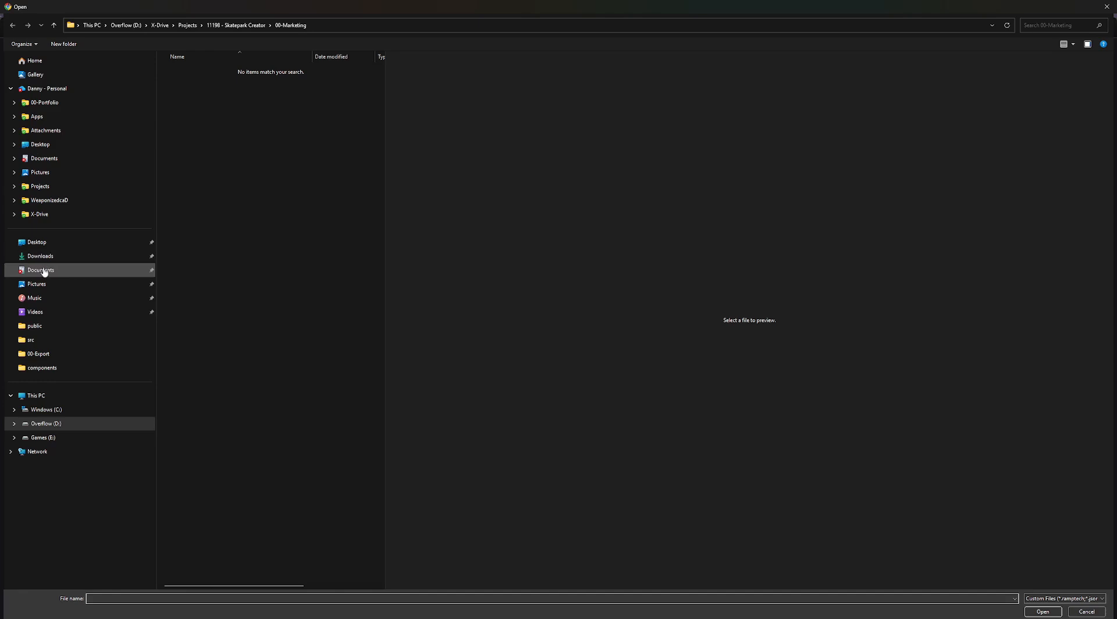
{"action": "left_click", "coordinate": [41, 257]}
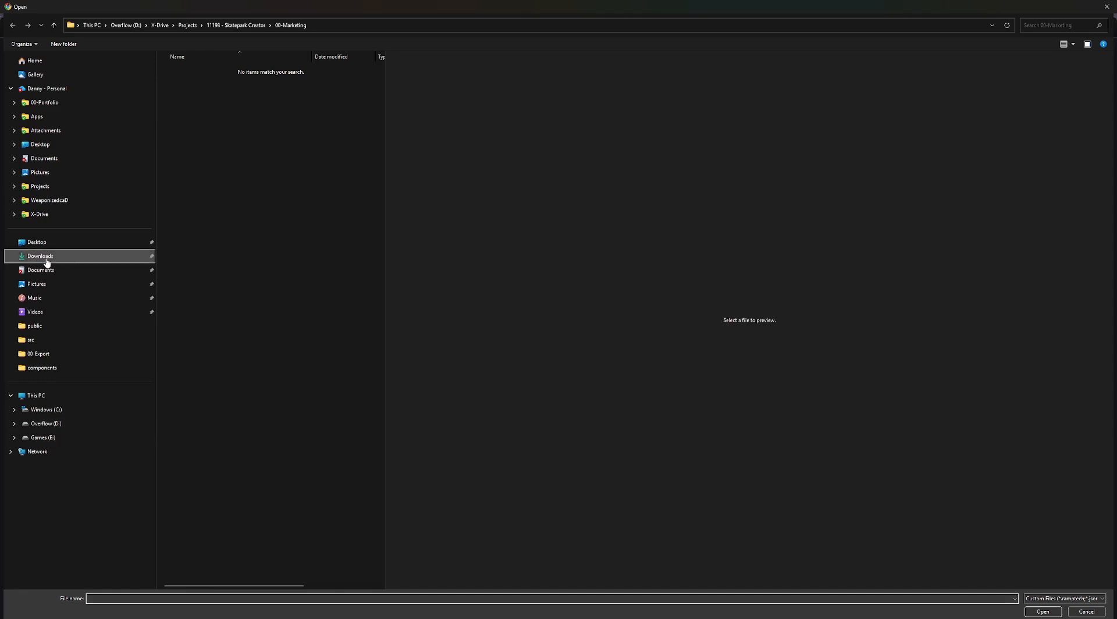
{"action": "double_click", "coordinate": [232, 82]}
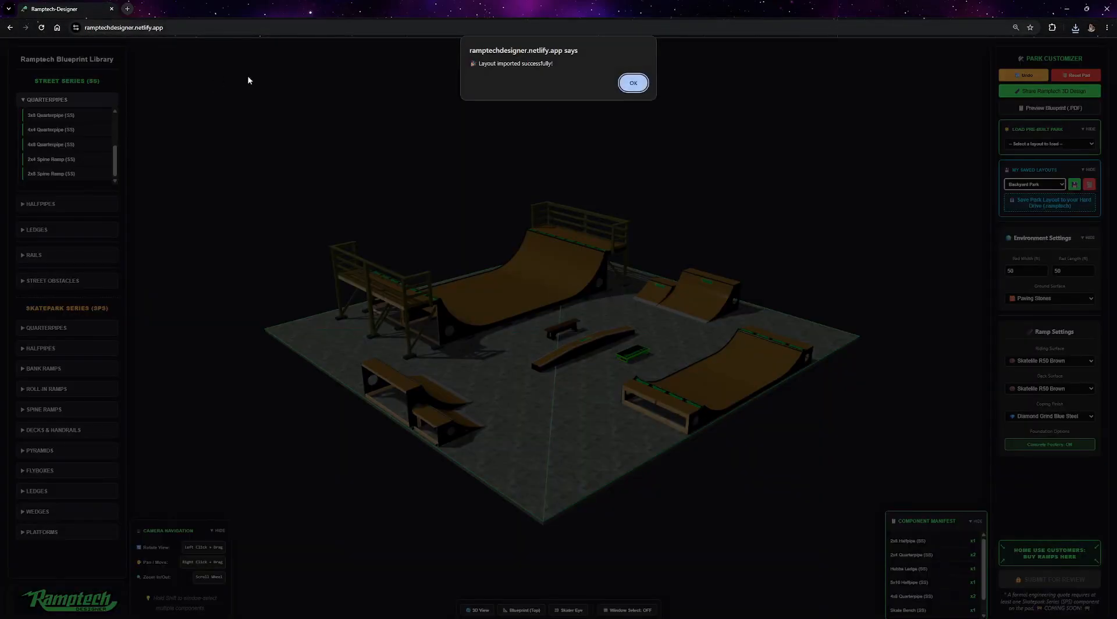
{"action": "left_click", "coordinate": [633, 83]}
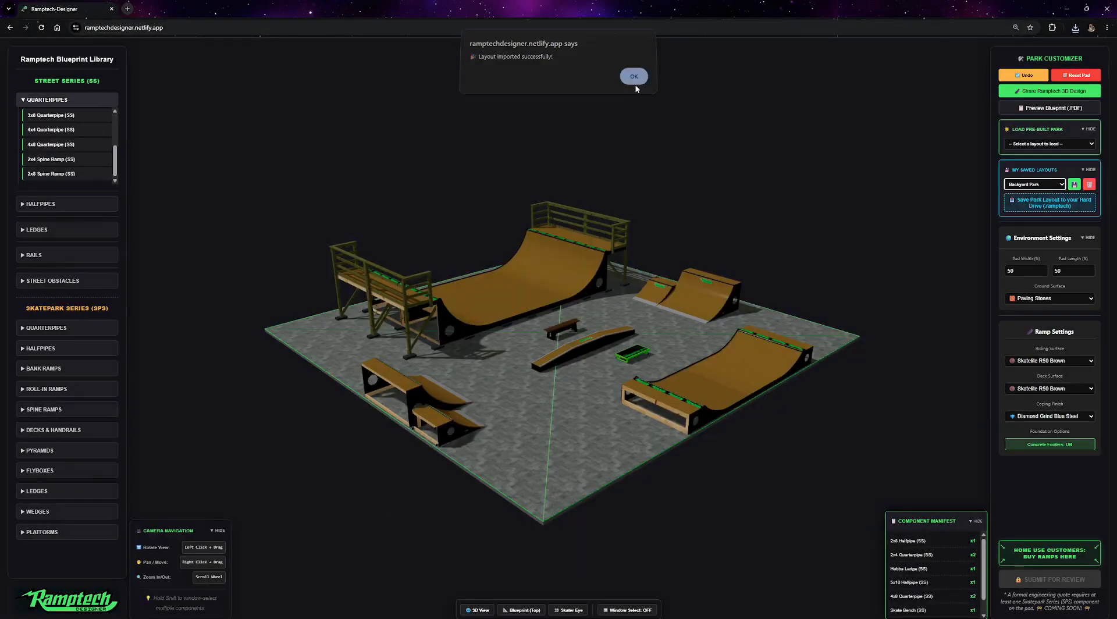
Copy a rich-text share link for the 3D design.
{"action": "left_click", "coordinate": [1032, 185]}
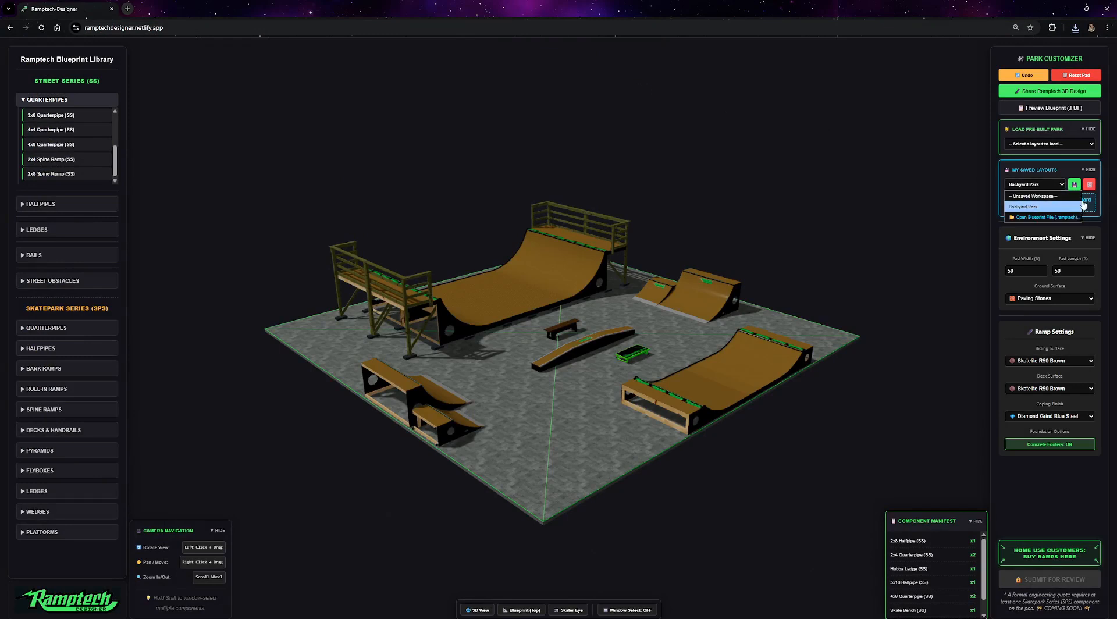
{"action": "left_click", "coordinate": [717, 207]}
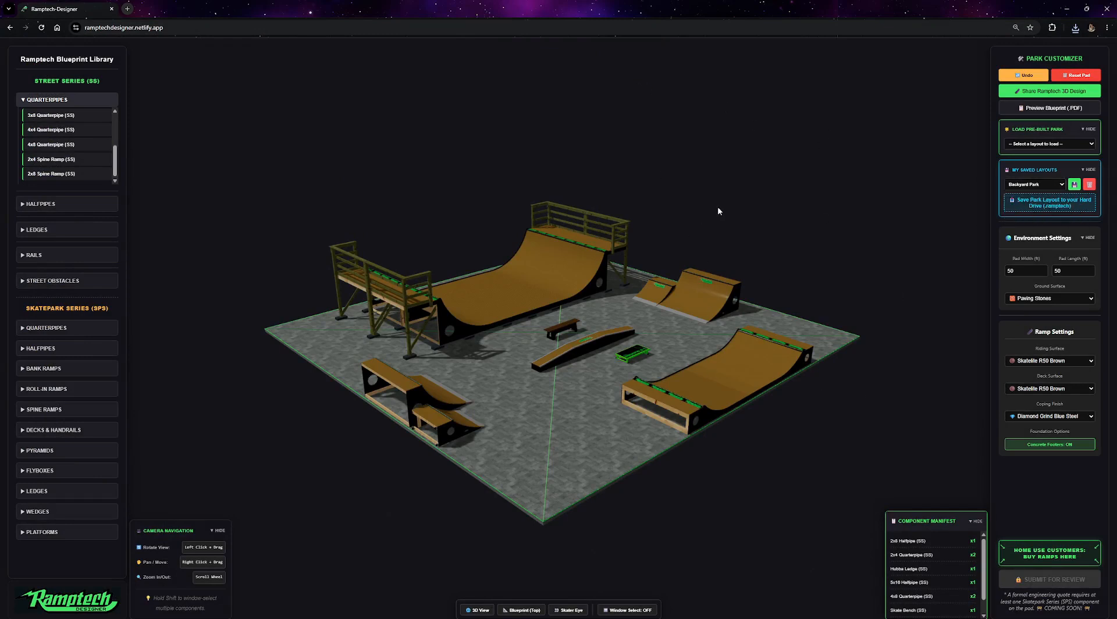
{"action": "left_click_drag", "start_coordinate": [711, 180], "coordinate": [707, 195]}
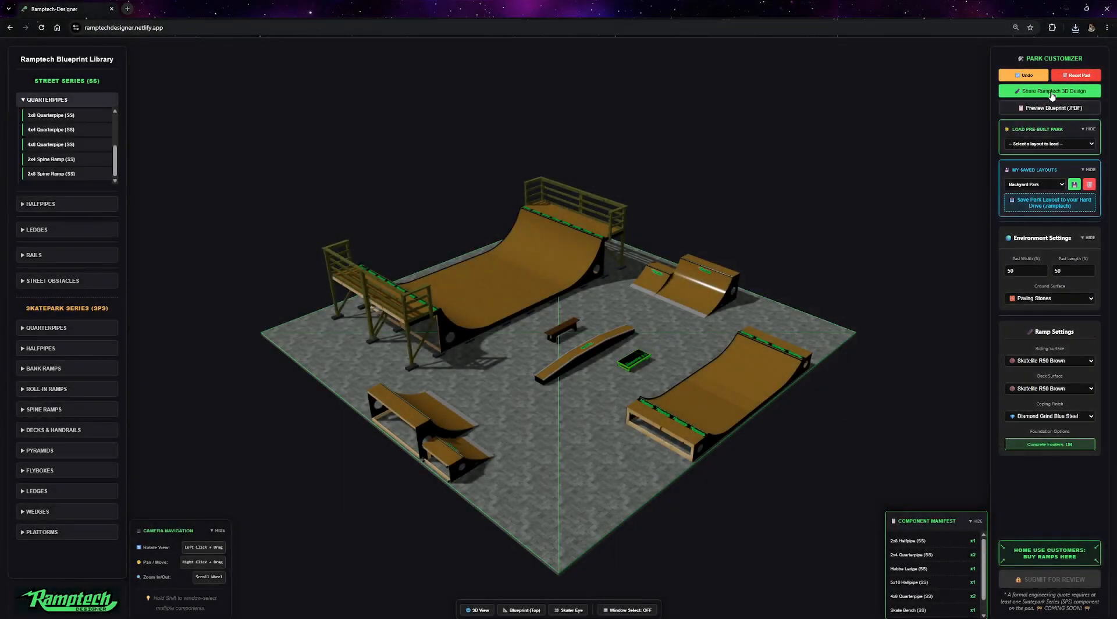
{"action": "left_click", "coordinate": [1051, 91]}
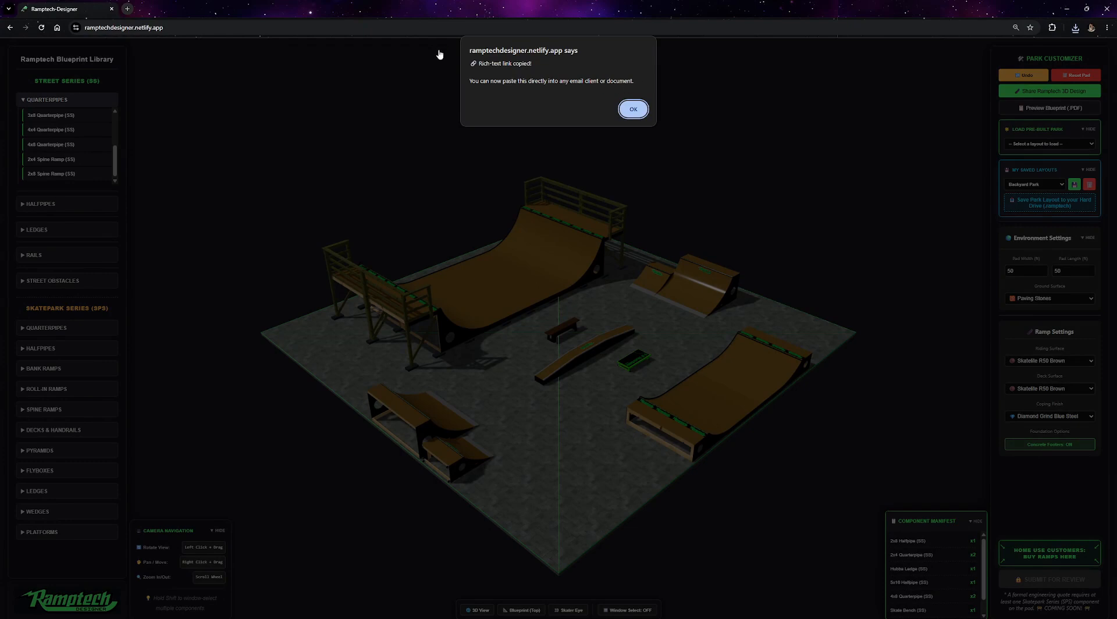
{"action": "key", "text": "Return"}
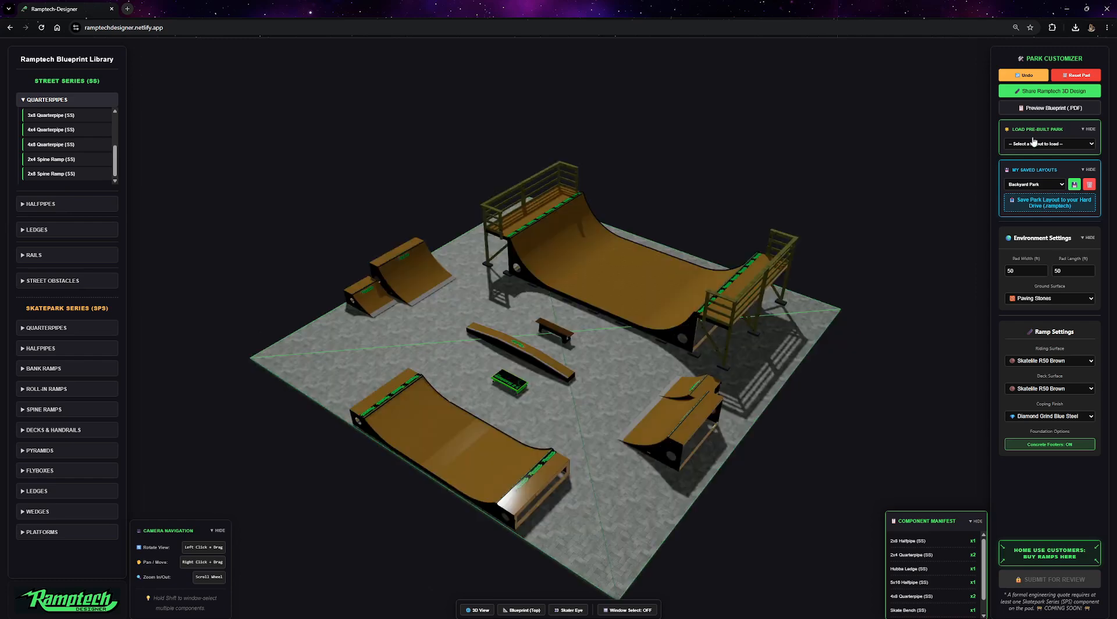
Generate the blueprint PDF and open it maximized in the PDF viewer.
{"action": "left_click", "coordinate": [1055, 110]}
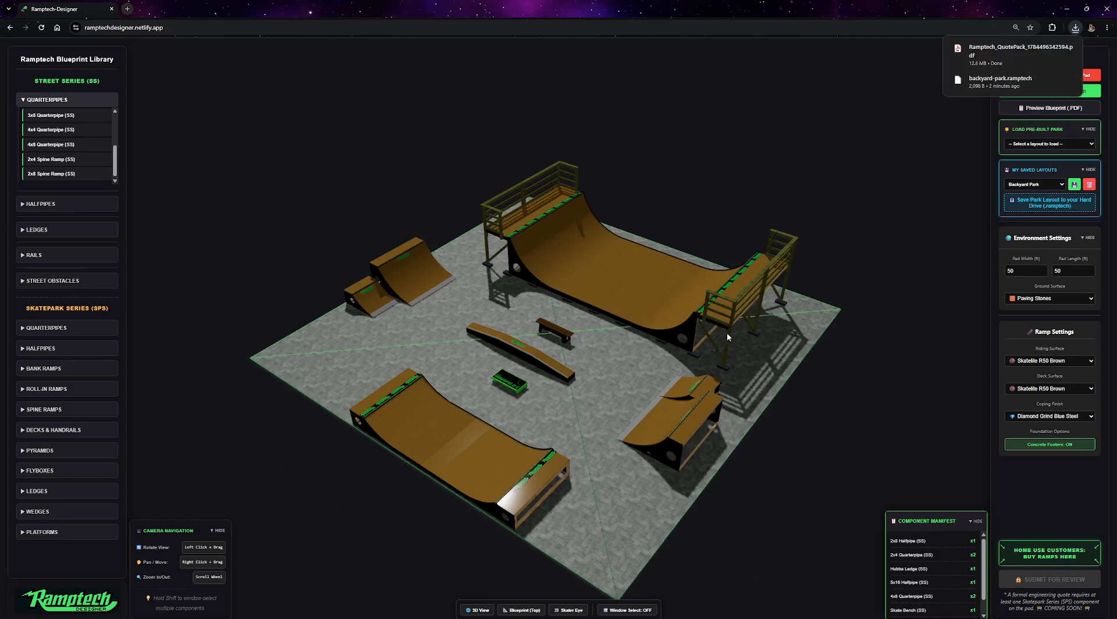
{"action": "left_click", "coordinate": [996, 52]}
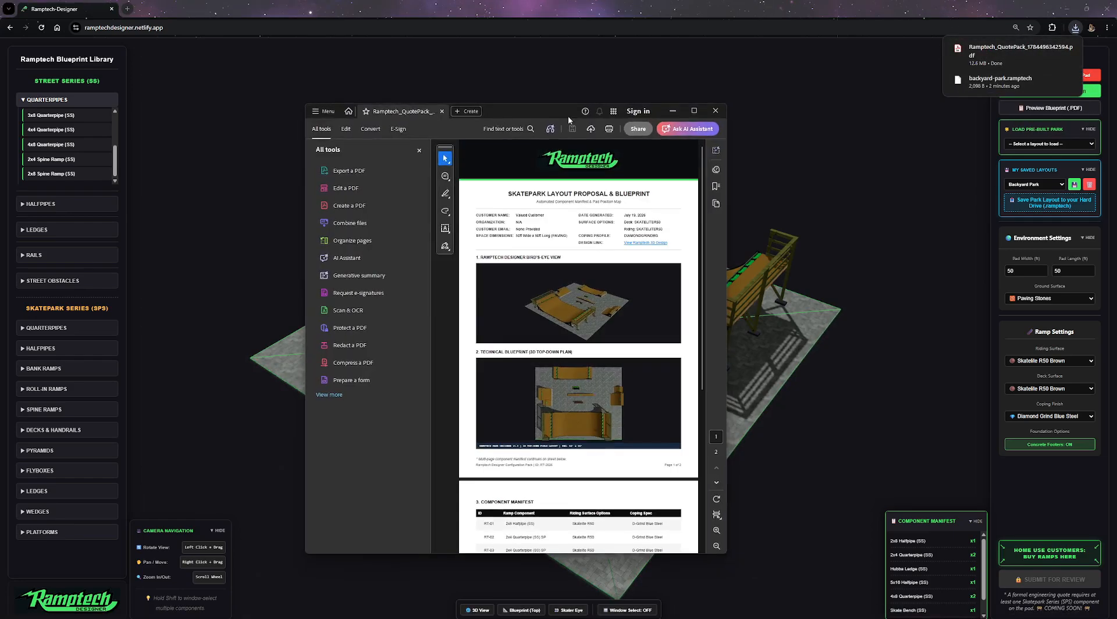
{"action": "double_click", "coordinate": [568, 116]}
{"action": "left_click", "coordinate": [114, 48]}
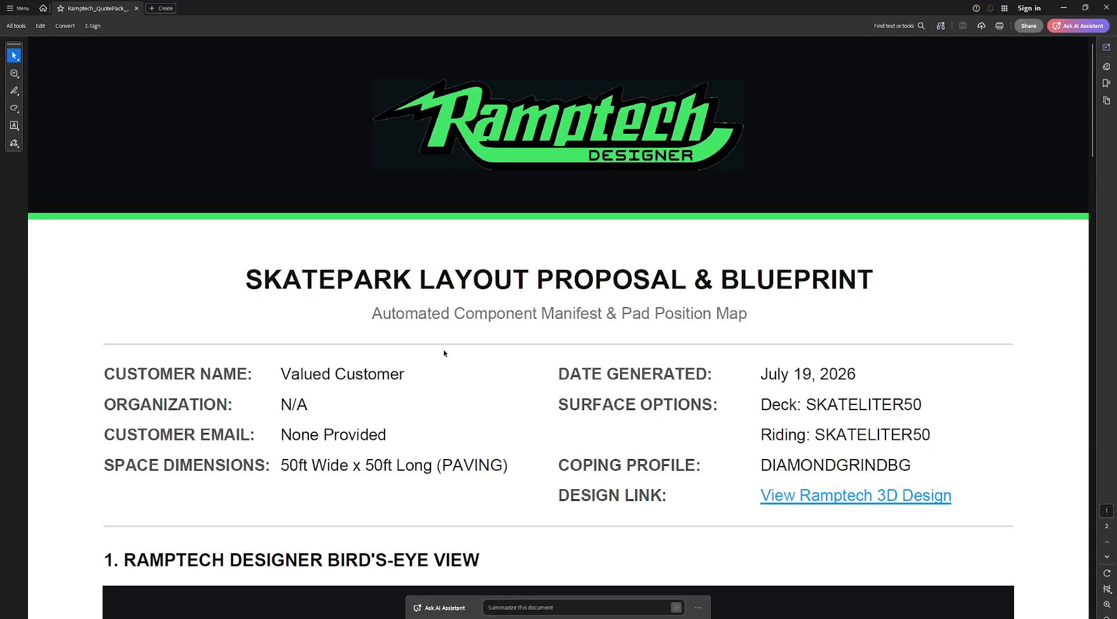
Examine the proposal's customer, space dimension, date and surface details in the PDF.
{"action": "scroll", "coordinate": [463, 353], "scroll_direction": "down", "scroll_amount": 5}
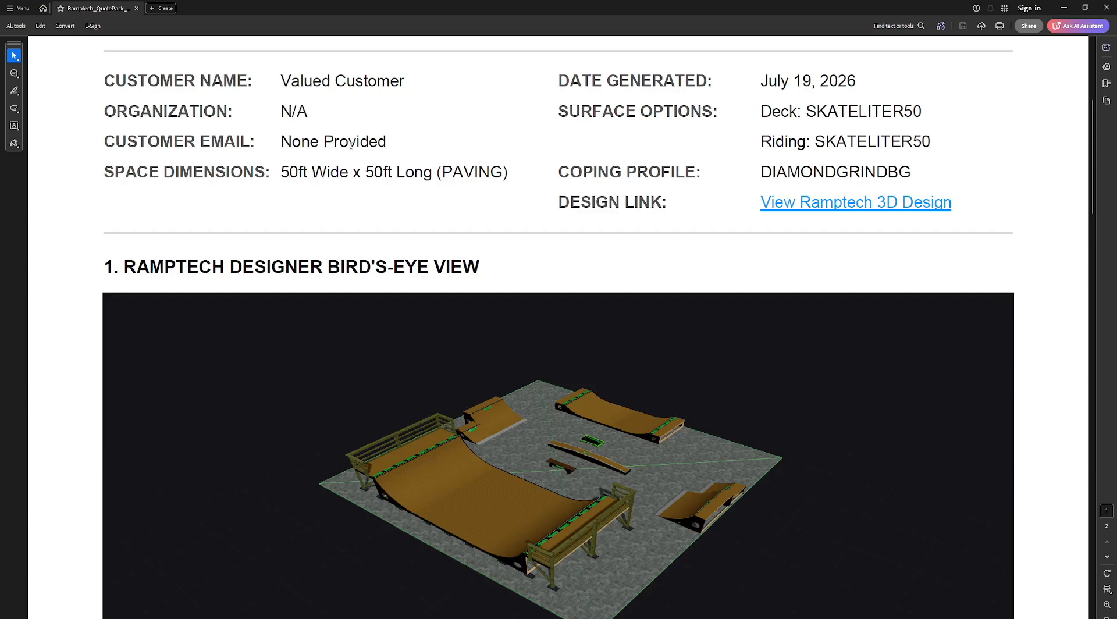
{"action": "left_click_drag", "start_coordinate": [280, 173], "coordinate": [433, 172]}
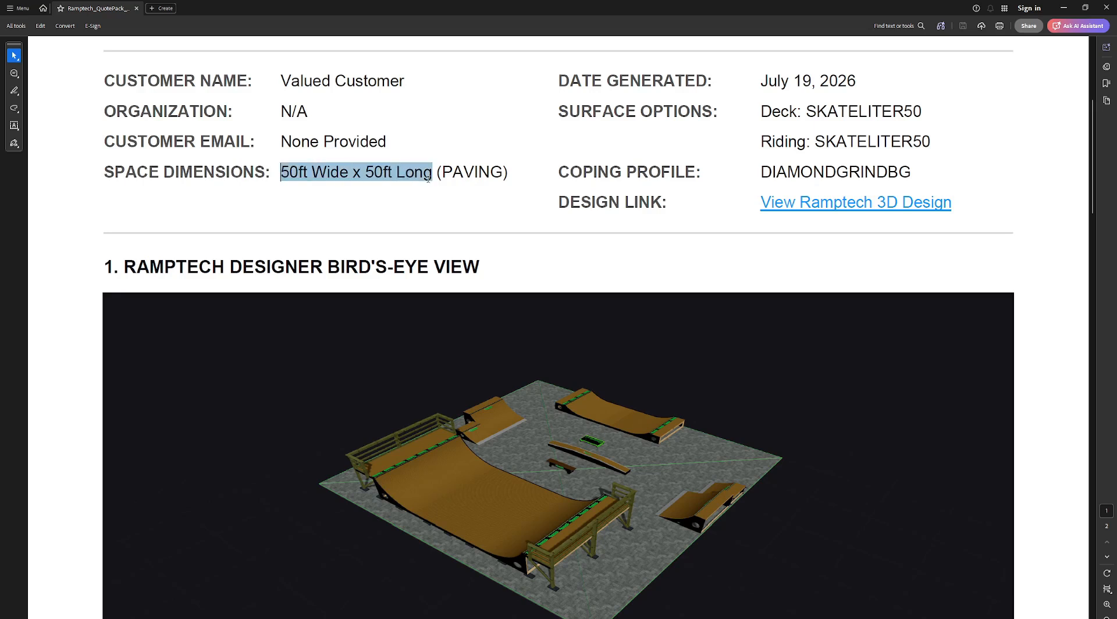
{"action": "left_click", "coordinate": [439, 173]}
{"action": "double_click", "coordinate": [438, 173]}
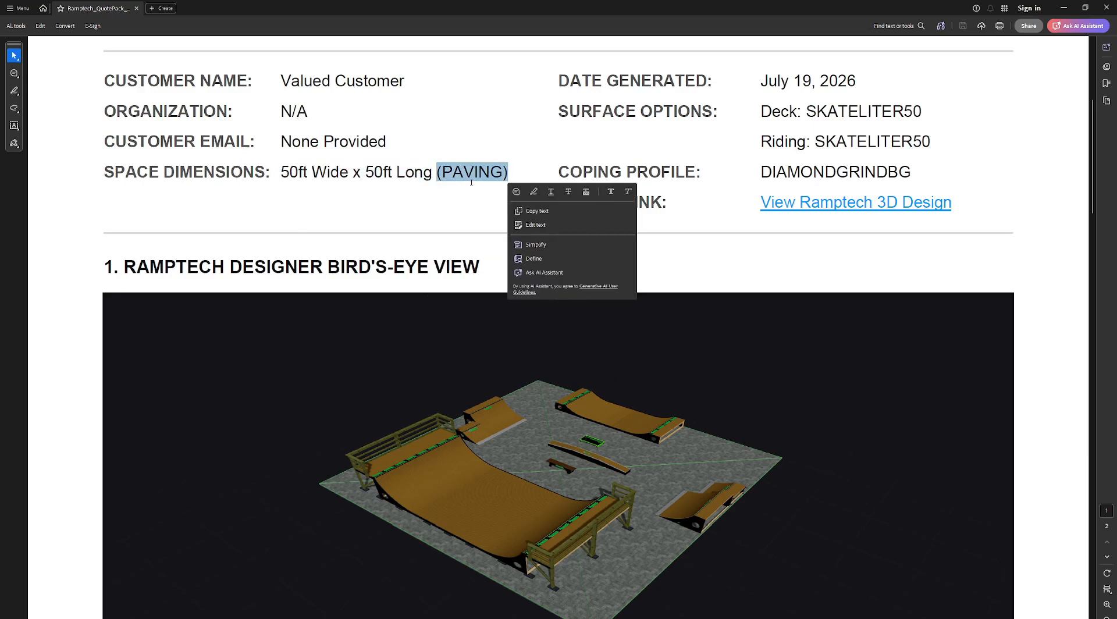
{"action": "left_click_drag", "start_coordinate": [760, 81], "coordinate": [856, 82]}
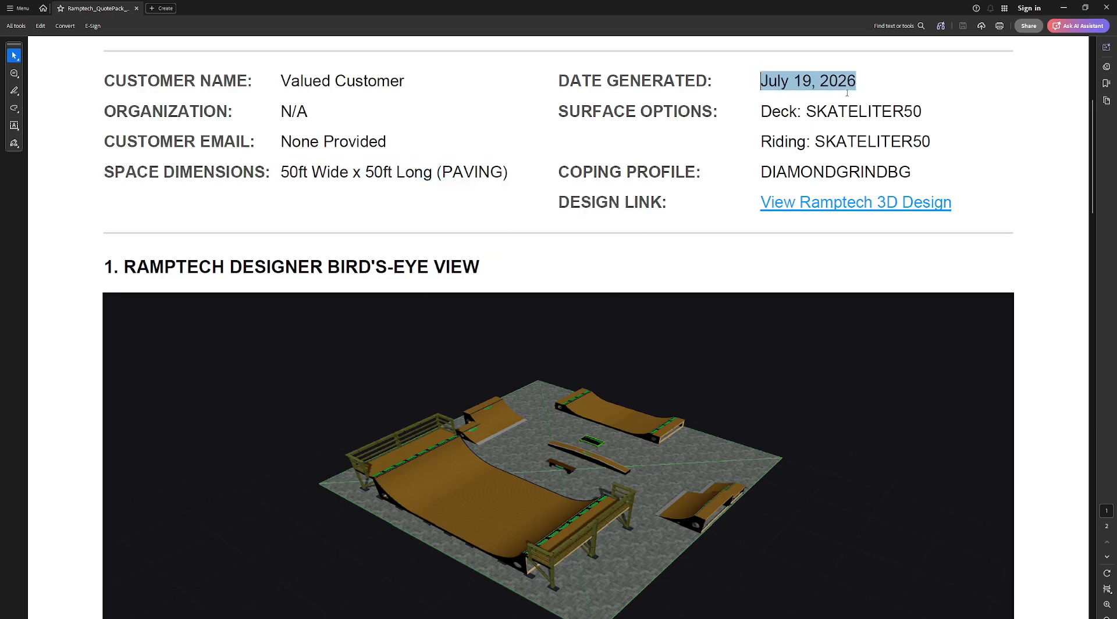
{"action": "left_click", "coordinate": [764, 118]}
{"action": "triple_click", "coordinate": [782, 112]}
{"action": "left_click_drag", "start_coordinate": [776, 142], "coordinate": [805, 142]}
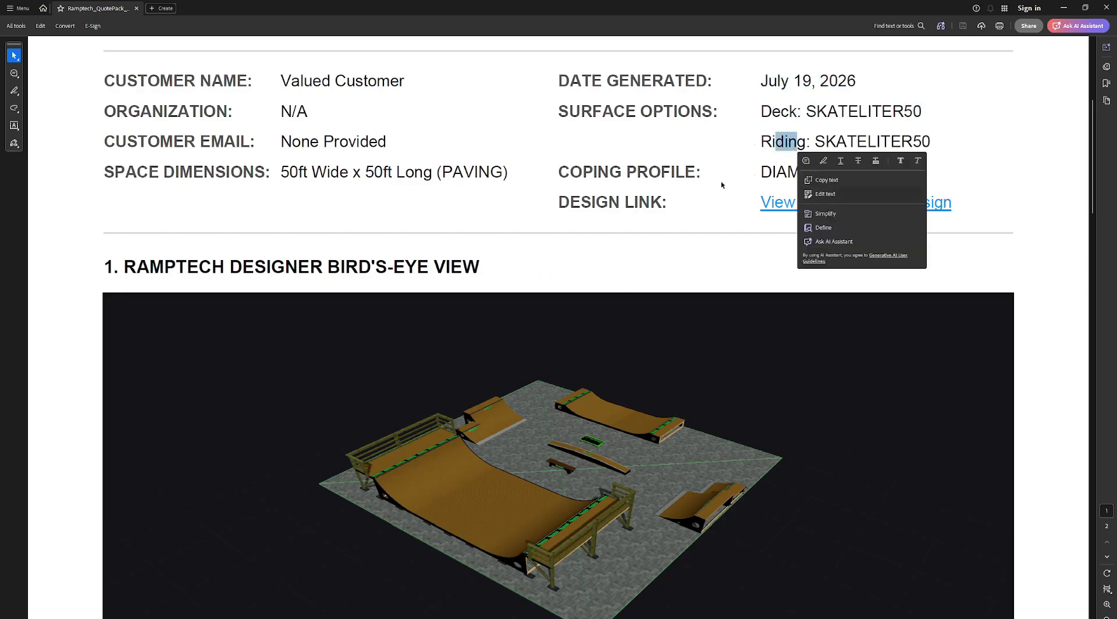
{"action": "left_click", "coordinate": [752, 180]}
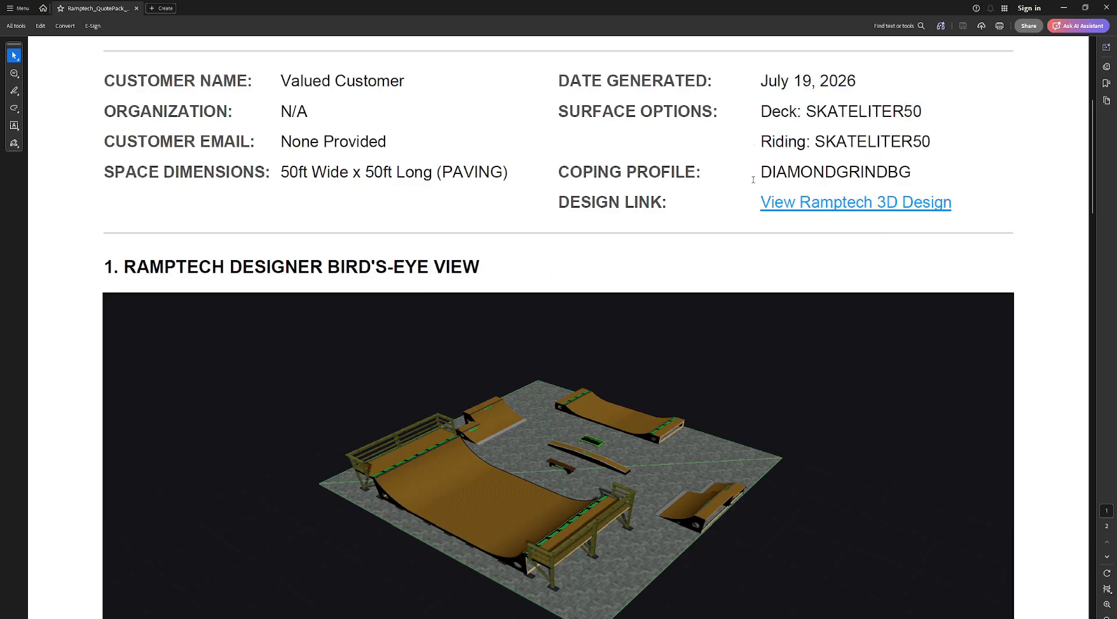
Open the PDF's design link in the designer, allowing the connection, agreeing to the terms and skipping the tour.
{"action": "left_click", "coordinate": [833, 208]}
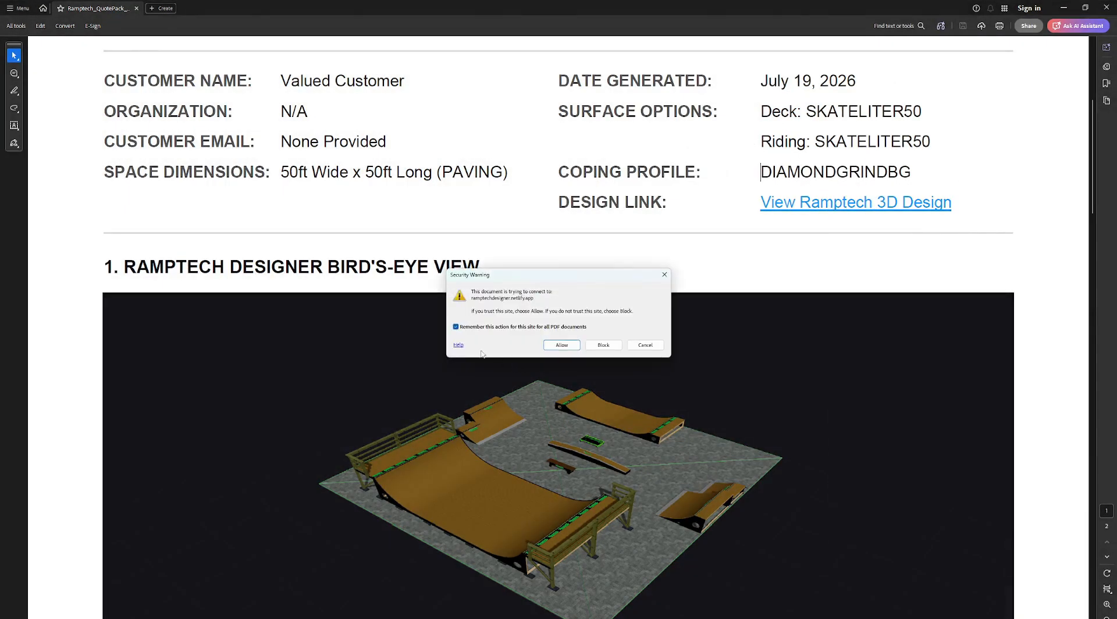
{"action": "key", "text": "Return"}
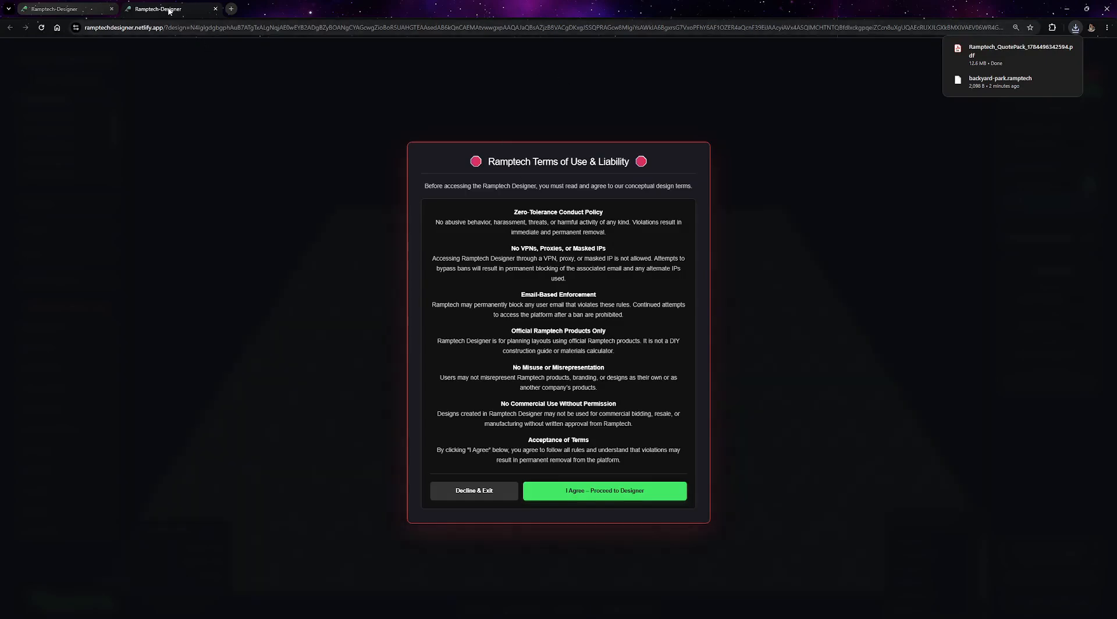
{"action": "left_click", "coordinate": [627, 494]}
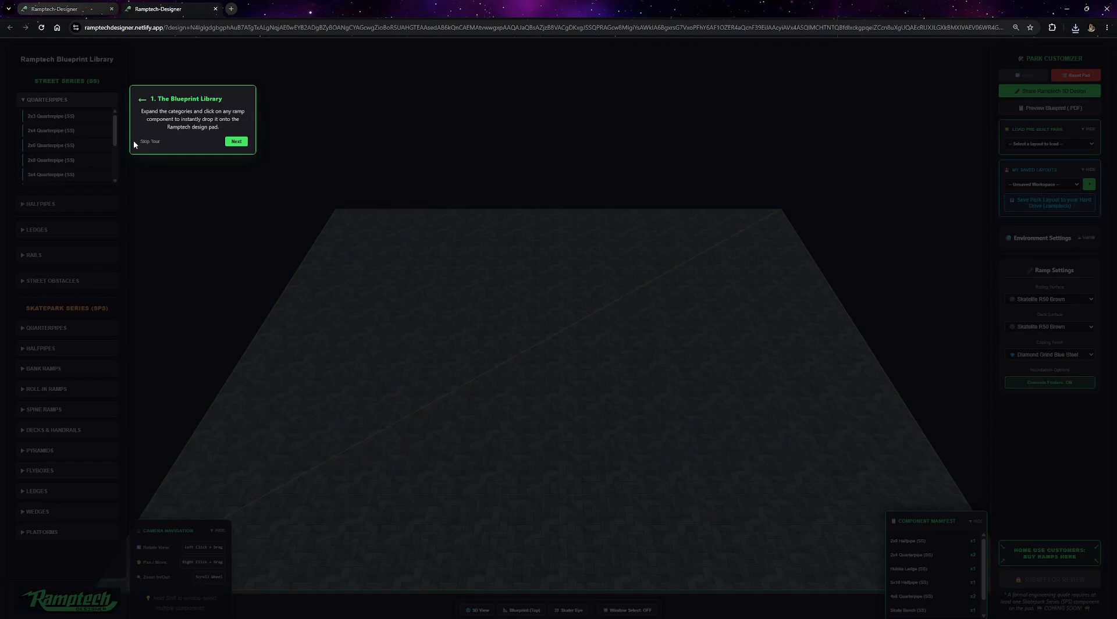
{"action": "left_click", "coordinate": [155, 142]}
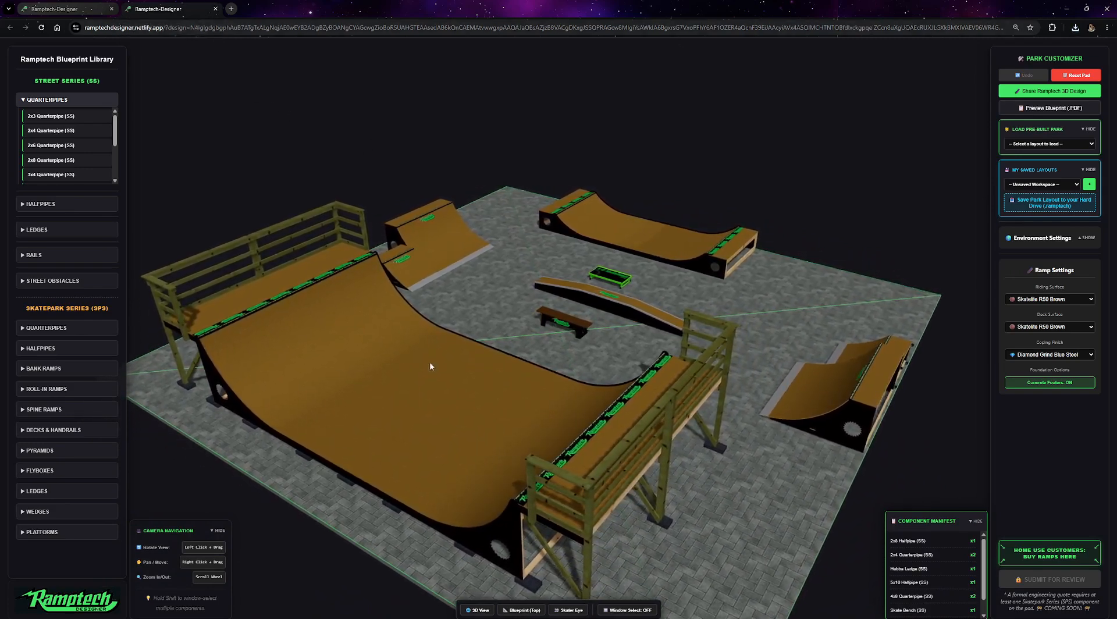
Return to the PDF and scroll through the top-down blueprint to the component manifest.
{"action": "left_click", "coordinate": [1057, 97]}
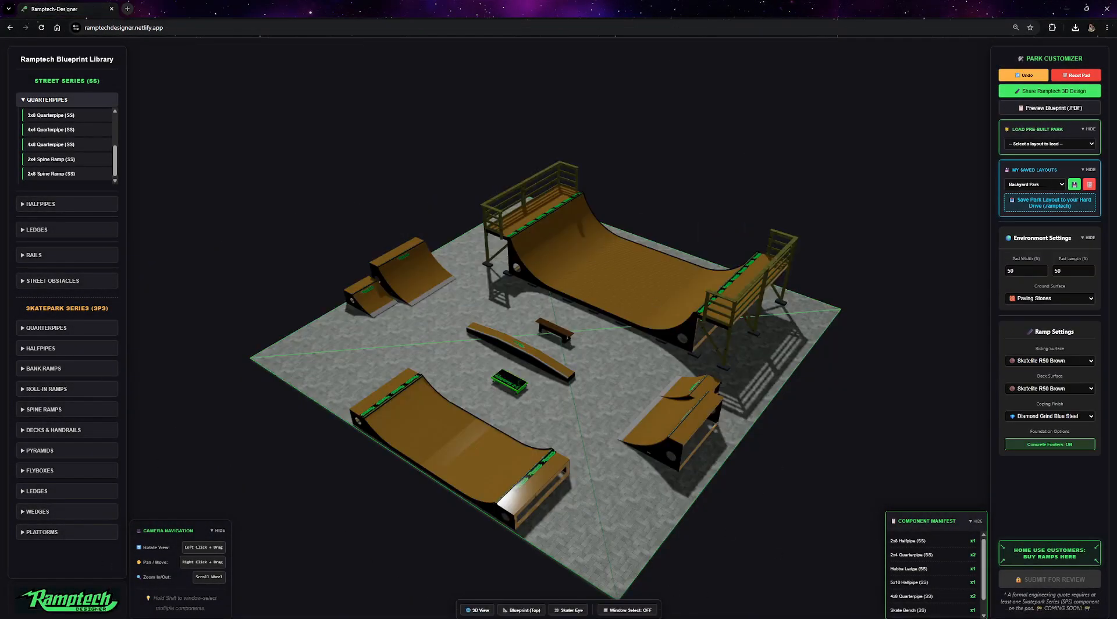
{"action": "left_click", "coordinate": [665, 616]}
{"action": "scroll", "coordinate": [576, 234], "scroll_direction": "down", "scroll_amount": 3}
{"action": "scroll", "coordinate": [606, 417], "scroll_direction": "down", "scroll_amount": 6}
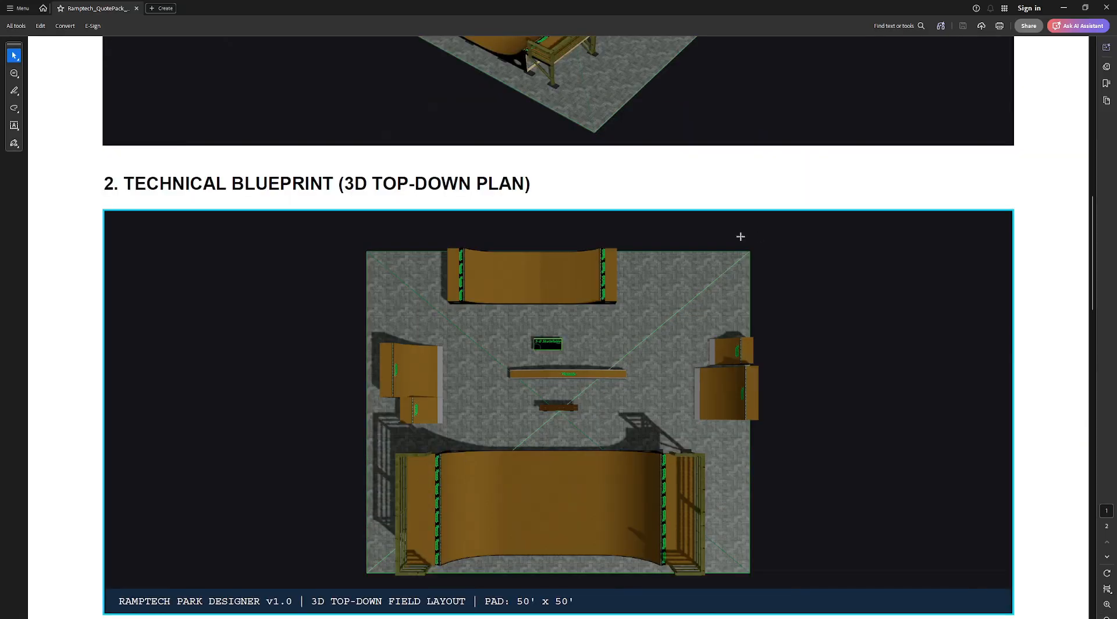
{"action": "scroll", "coordinate": [601, 332], "scroll_direction": "down", "scroll_amount": 10}
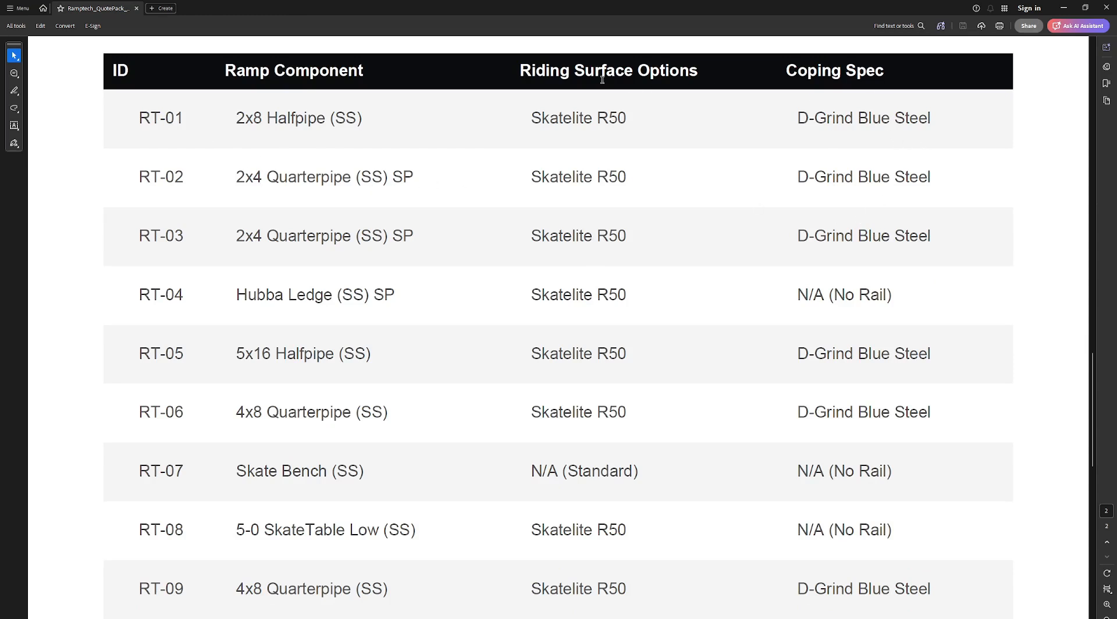
Examine the component manifest table's columns and ramp entries.
{"action": "left_click_drag", "start_coordinate": [621, 64], "coordinate": [697, 70]}
{"action": "left_click_drag", "start_coordinate": [785, 70], "coordinate": [884, 70]}
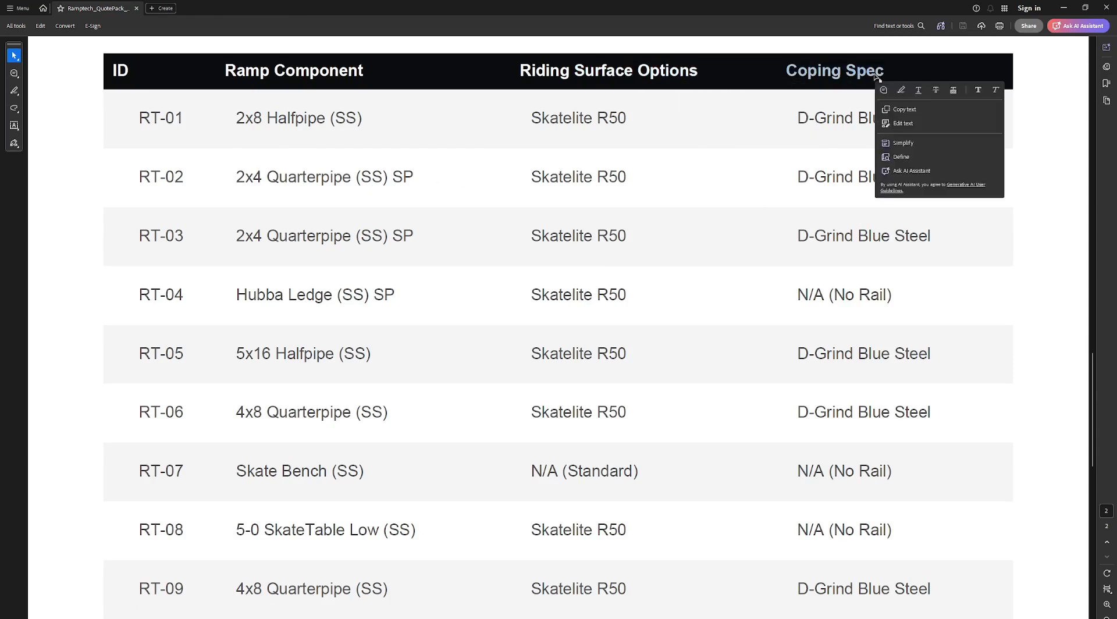
{"action": "scroll", "coordinate": [807, 215], "scroll_direction": "down", "scroll_amount": 2}
{"action": "scroll", "coordinate": [808, 215], "scroll_direction": "down", "scroll_amount": 5}
{"action": "left_click_drag", "start_coordinate": [104, 269], "coordinate": [202, 270]}
{"action": "left_click", "coordinate": [367, 272]}
{"action": "left_click_drag", "start_coordinate": [318, 269], "coordinate": [407, 267]}
{"action": "left_click", "coordinate": [406, 287]}
{"action": "scroll", "coordinate": [576, 247], "scroll_direction": "down", "scroll_amount": 1}
{"action": "scroll", "coordinate": [576, 247], "scroll_direction": "up", "scroll_amount": 2}
Switch back to the designer and open the home-use customers ramp shop page.
{"action": "key", "text": "alt+Tab"}
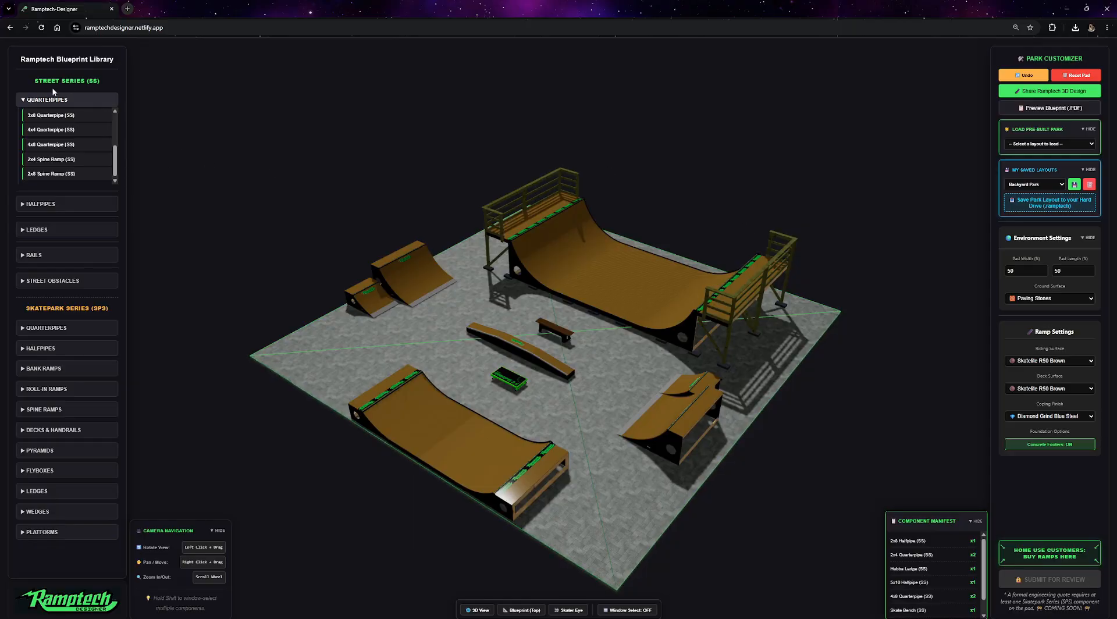
{"action": "left_click", "coordinate": [1056, 559]}
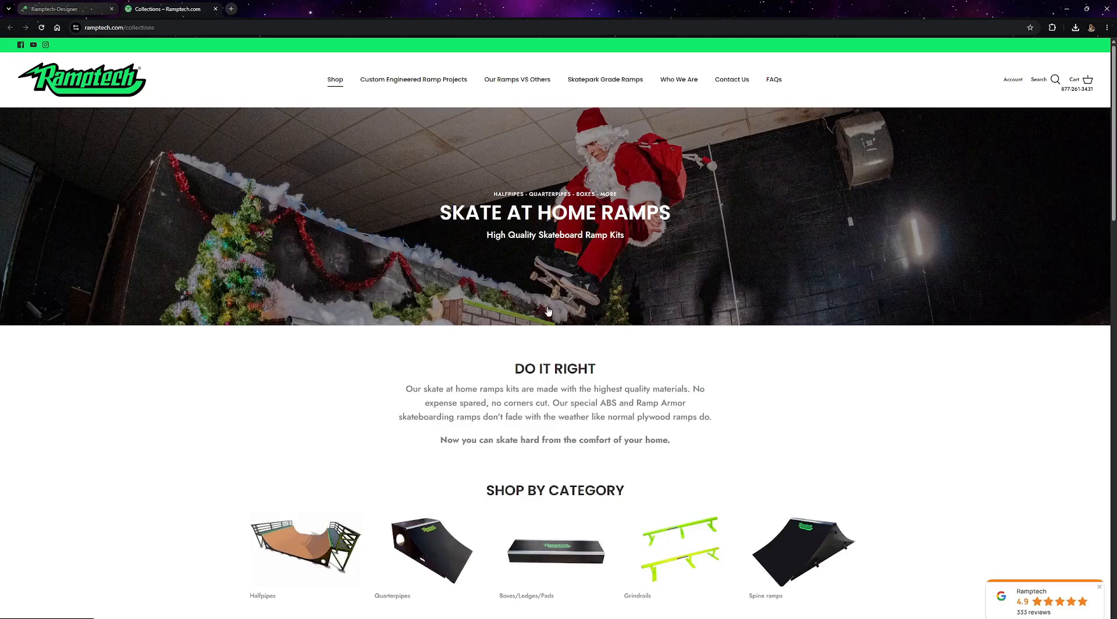
Switch back to the designer and reset the pad, confirming that the entire layout is cleared.
{"action": "left_click", "coordinate": [215, 9]}
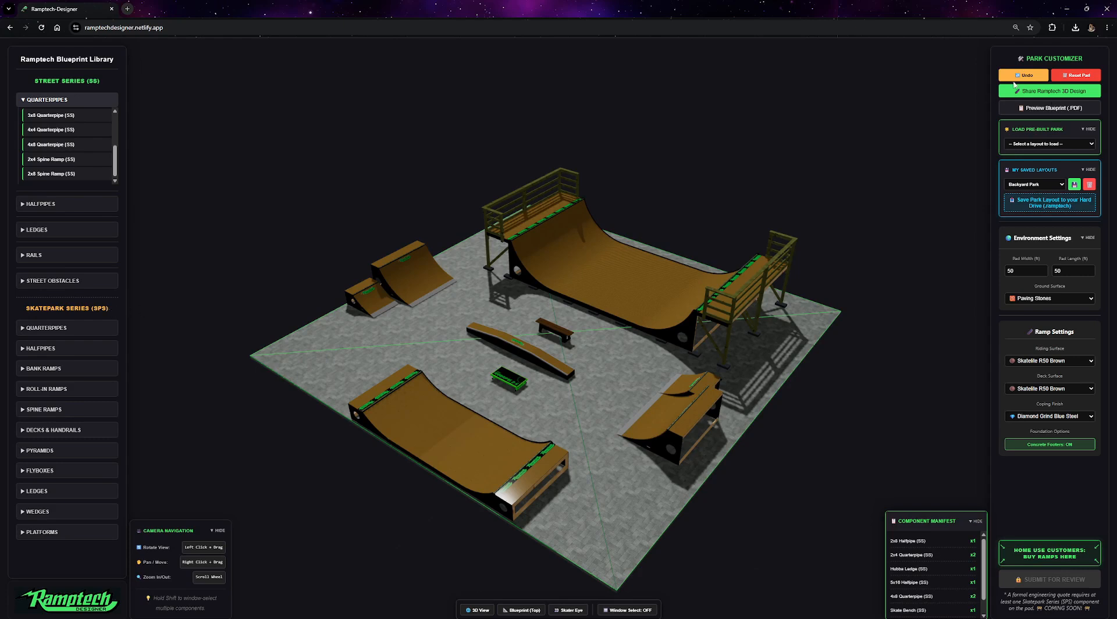
{"action": "left_click", "coordinate": [1076, 76]}
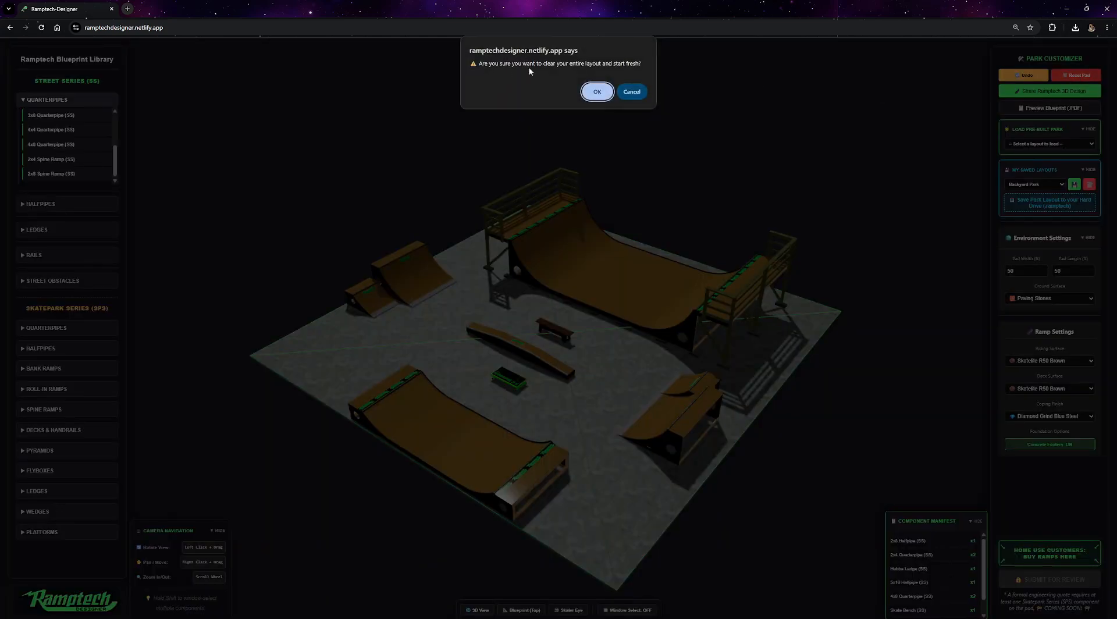
{"action": "left_click", "coordinate": [600, 93]}
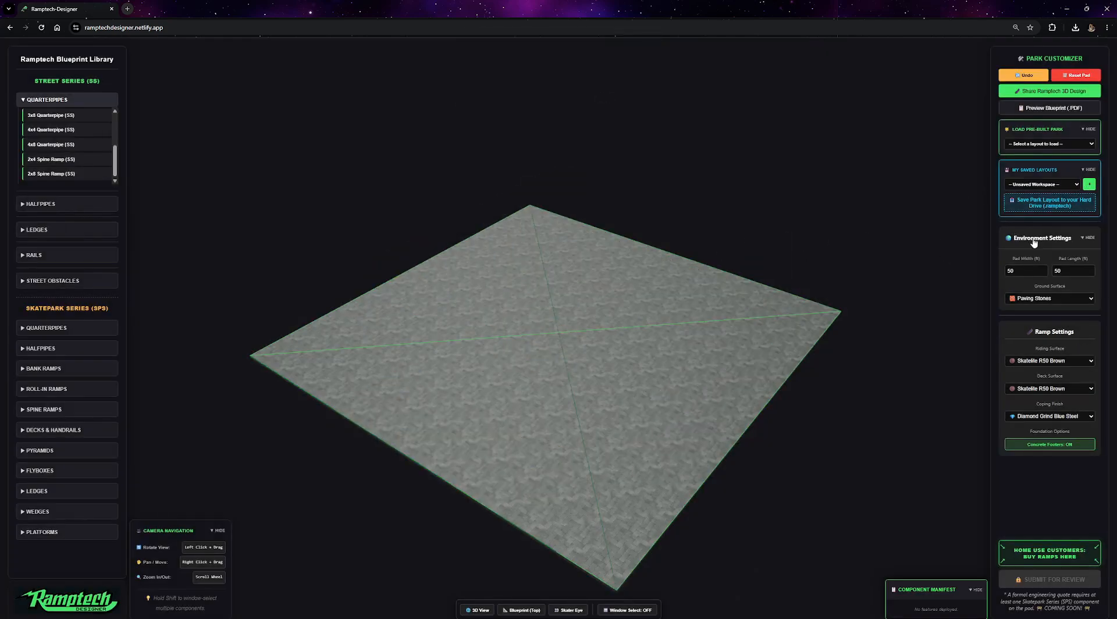
Set the pad to 70 ft wide by 30 ft long with a Smooth Concrete ground surface.
{"action": "double_click", "coordinate": [1026, 271]}
{"action": "type", "text": "70"}
{"action": "key", "text": "Tab"}
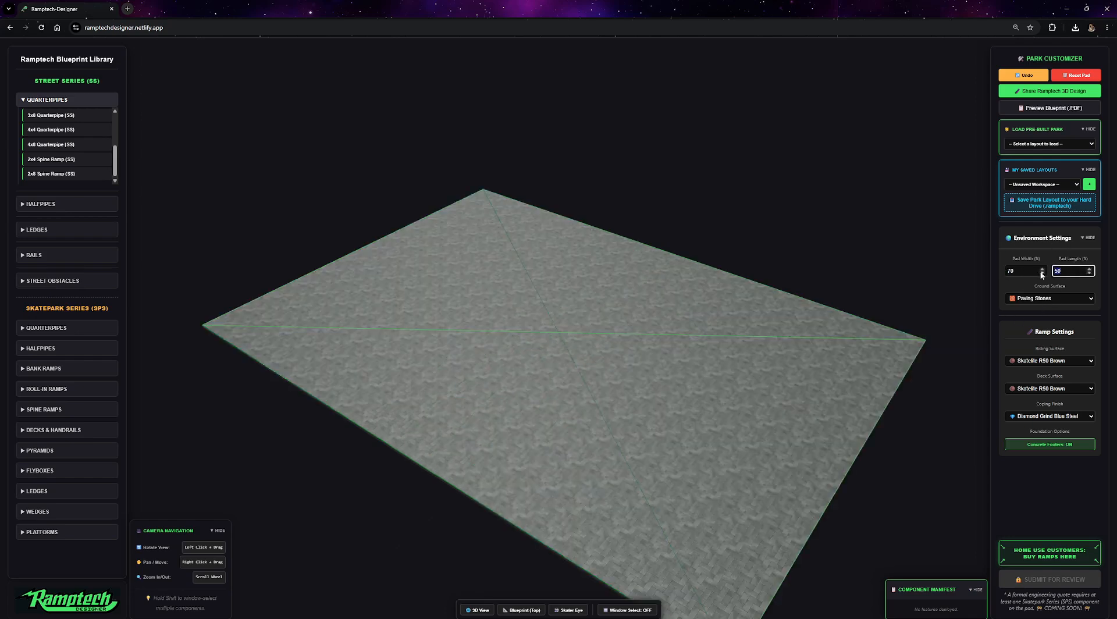
{"action": "type", "text": "30"}
{"action": "left_click", "coordinate": [1049, 299]}
{"action": "left_click", "coordinate": [1008, 325]}
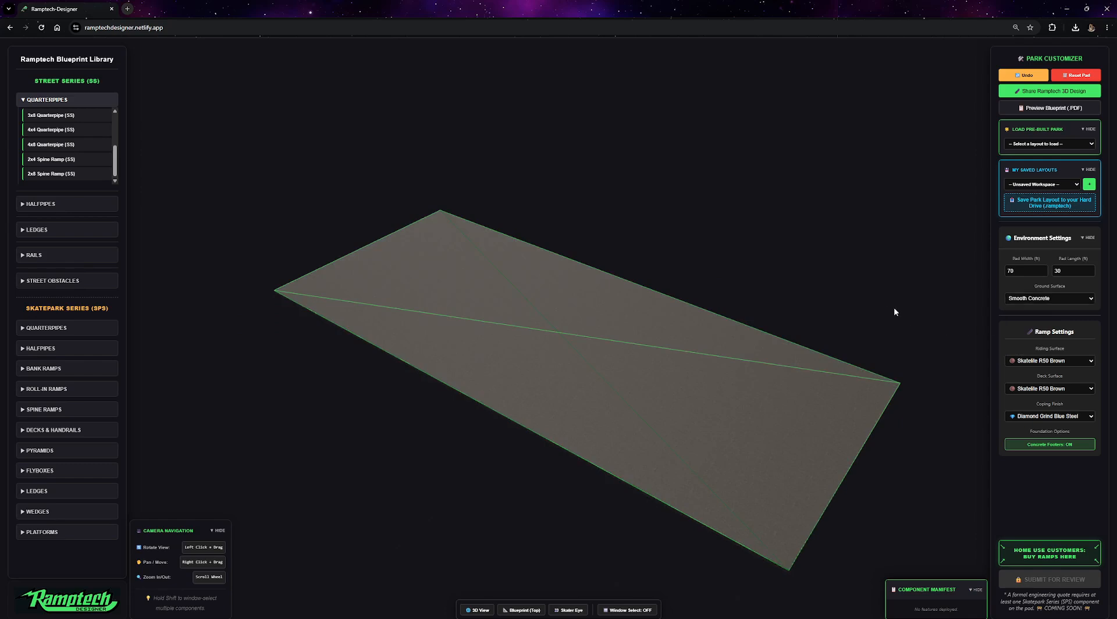
Add a 5'x28' Spine Halfpipe (SPS) from the Skatepark Series halfpipes onto the pad.
{"action": "left_click_drag", "start_coordinate": [894, 309], "coordinate": [874, 301]}
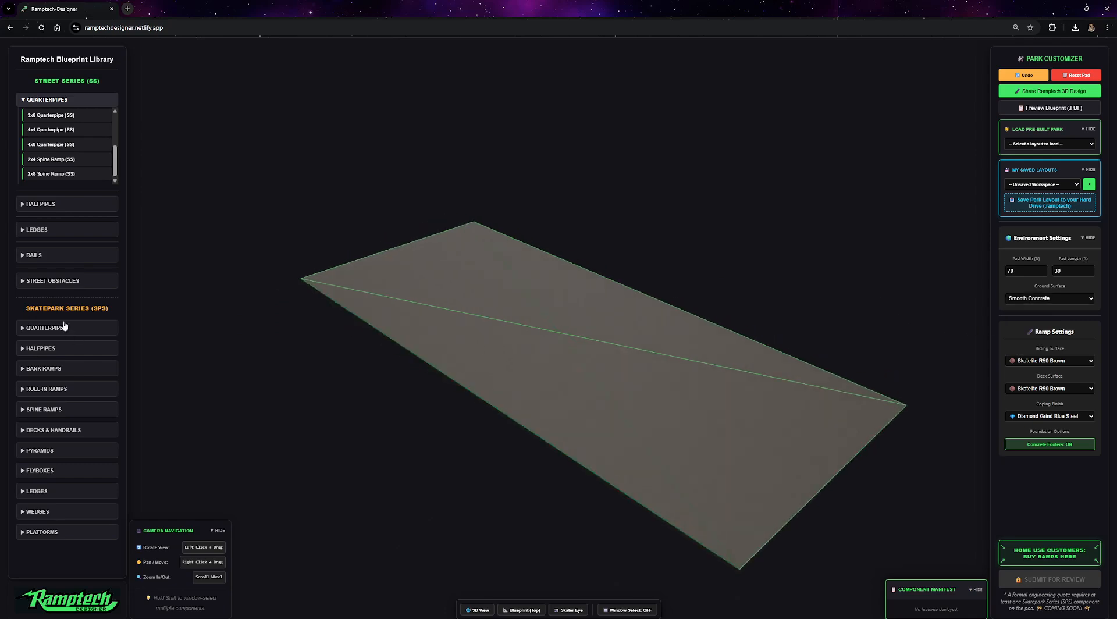
{"action": "left_click", "coordinate": [26, 348]}
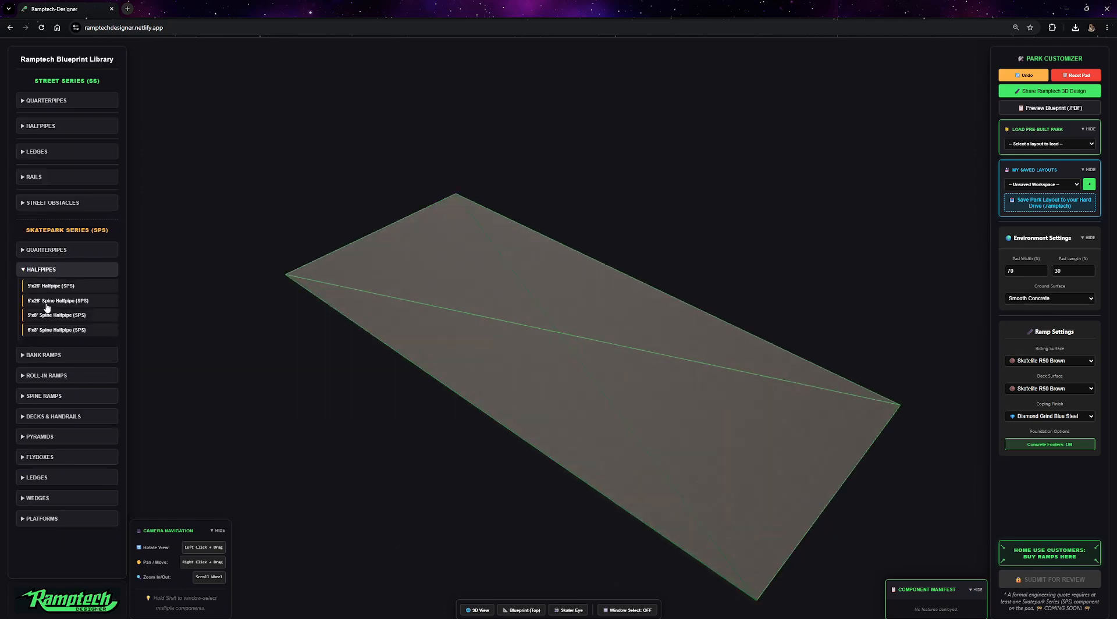
{"action": "left_click", "coordinate": [48, 303]}
{"action": "left_click_drag", "start_coordinate": [569, 351], "coordinate": [572, 309]}
{"action": "left_click_drag", "start_coordinate": [856, 179], "coordinate": [615, 155]}
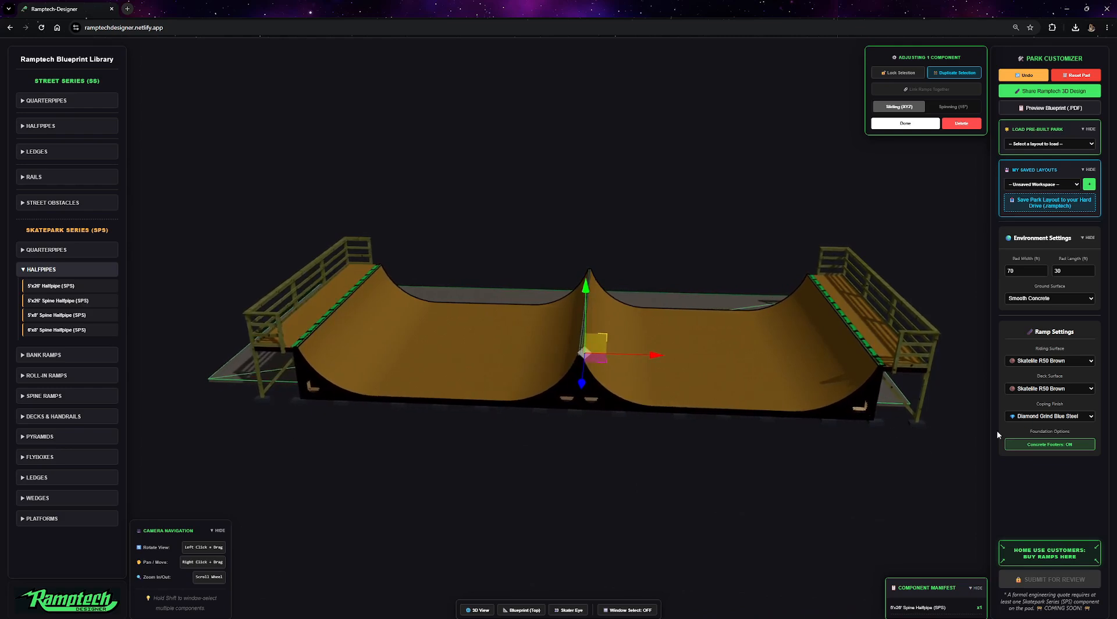
Turn the concrete footers foundation option off for the spine halfpipe.
{"action": "left_click", "coordinate": [1057, 445]}
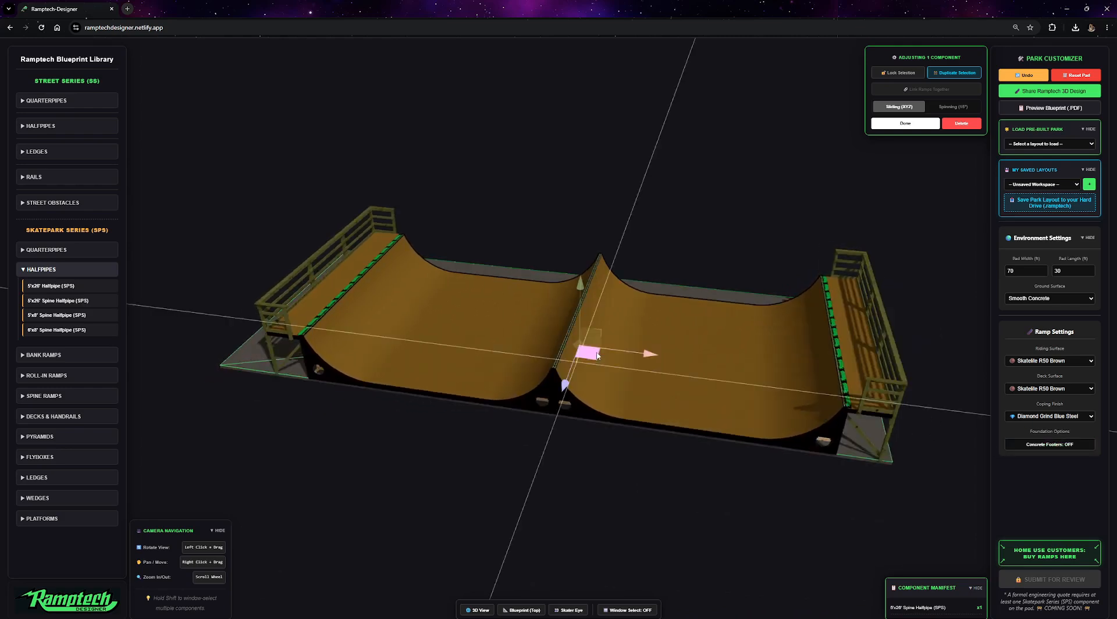
{"action": "left_click_drag", "start_coordinate": [593, 358], "coordinate": [601, 358]}
{"action": "left_click_drag", "start_coordinate": [361, 509], "coordinate": [514, 459]}
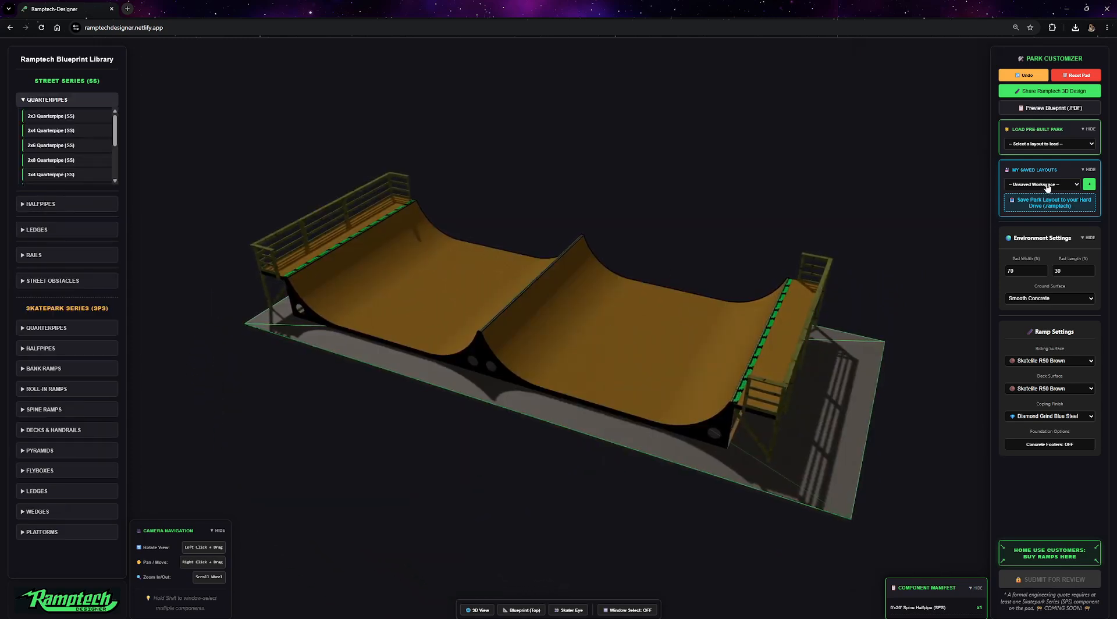
Save the new park layout to the hard drive and request the blueprint PDF preview.
{"action": "left_click", "coordinate": [1052, 205]}
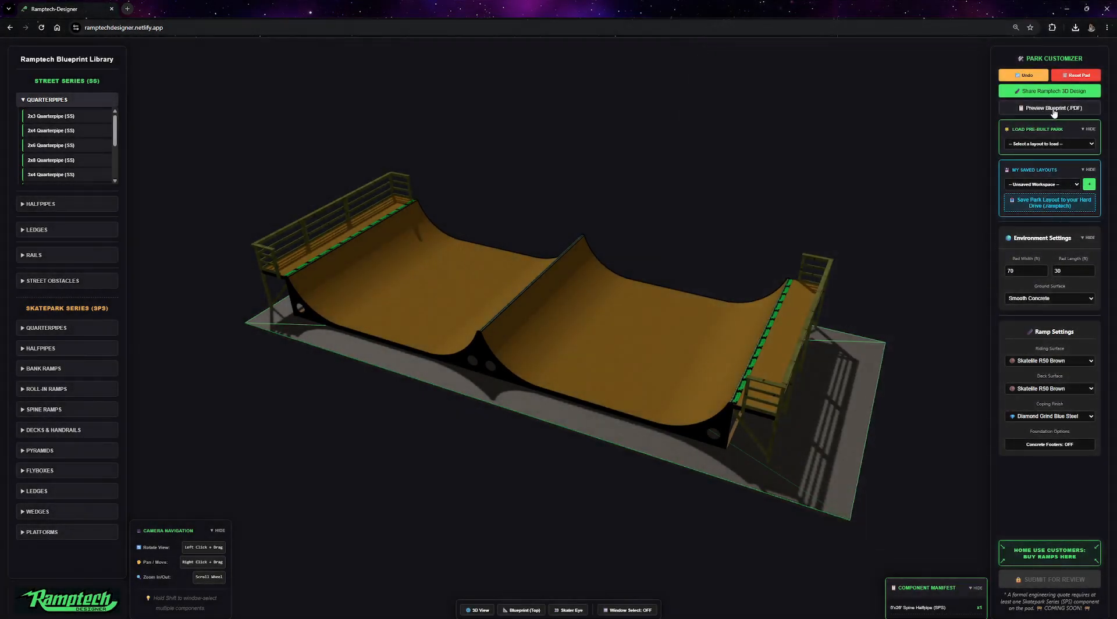
{"action": "left_click", "coordinate": [1055, 109]}
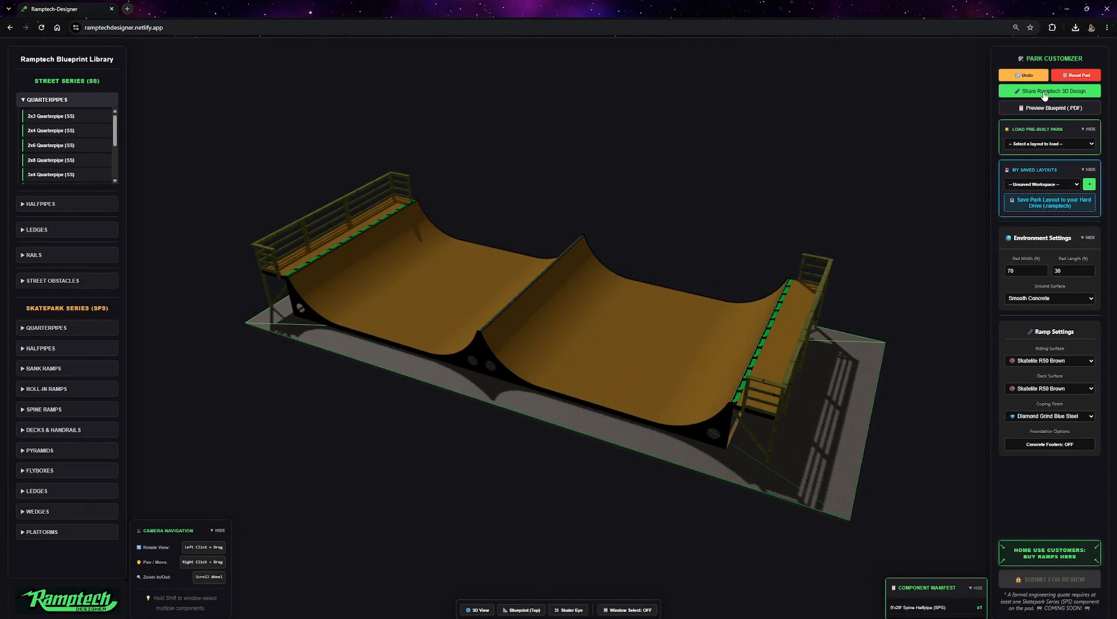